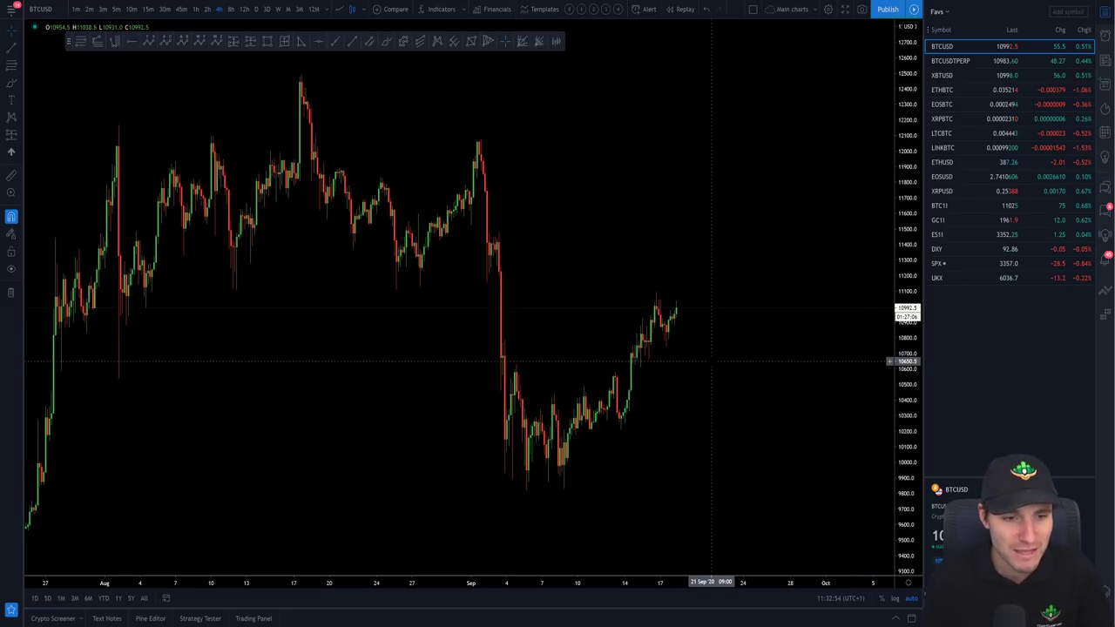
- Place a horizontal ray at 11447.5 starting from the 27 July high on the 4-hour BTCUSD chart
{"action": "scroll", "coordinate": [711, 366], "scroll_direction": "up", "scroll_amount": 1}
{"action": "left_click_drag", "start_coordinate": [749, 400], "coordinate": [860, 413]}
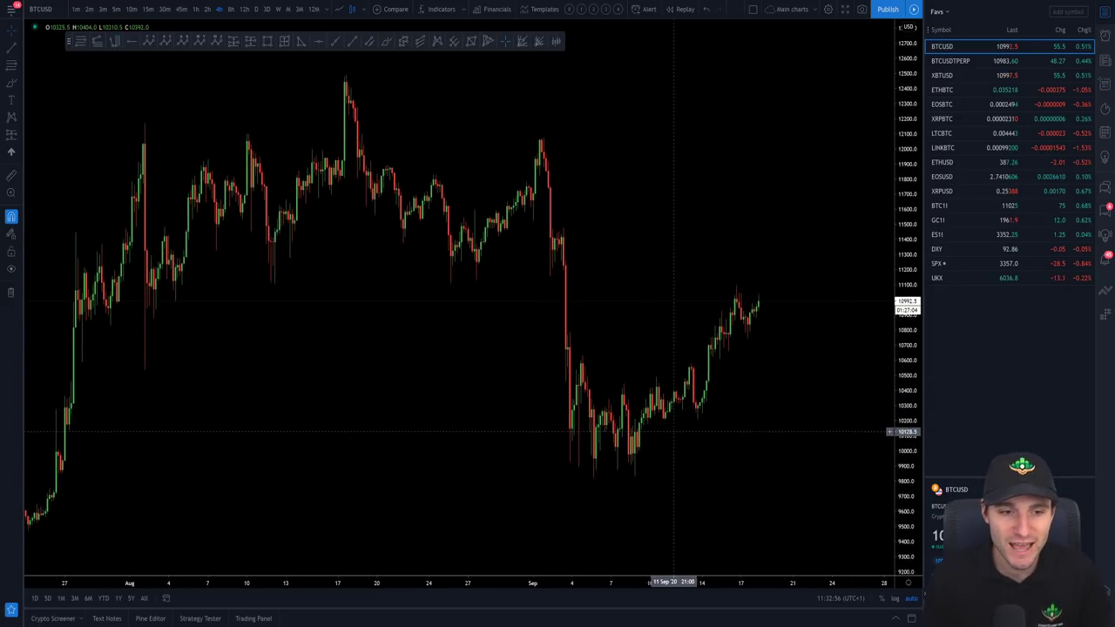
{"action": "left_click_drag", "start_coordinate": [815, 310], "coordinate": [787, 315]}
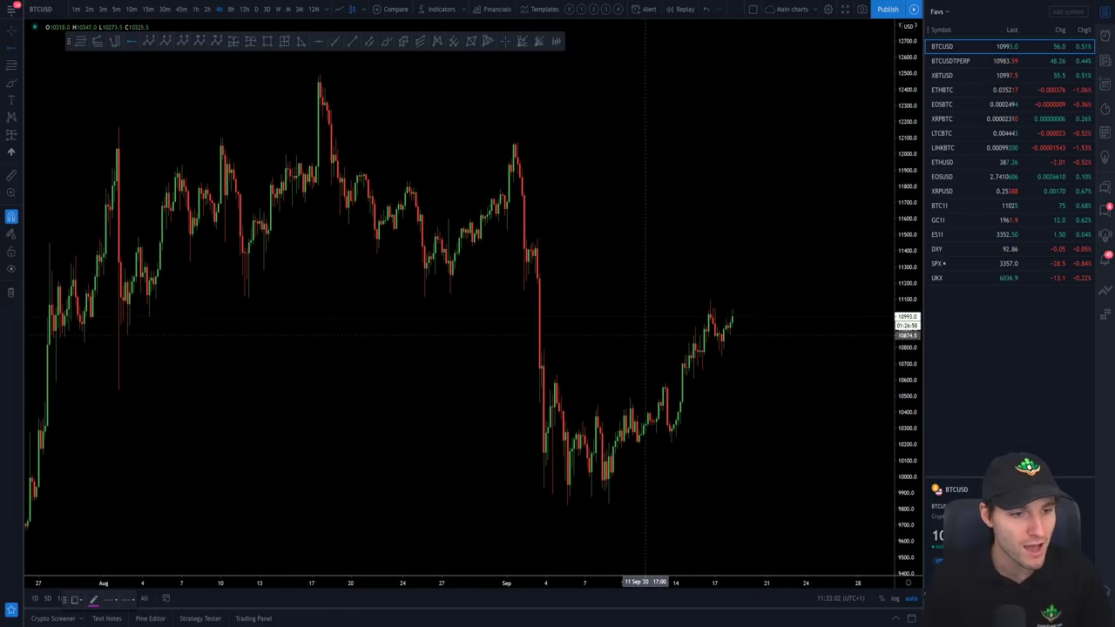
{"action": "left_click", "coordinate": [50, 245]}
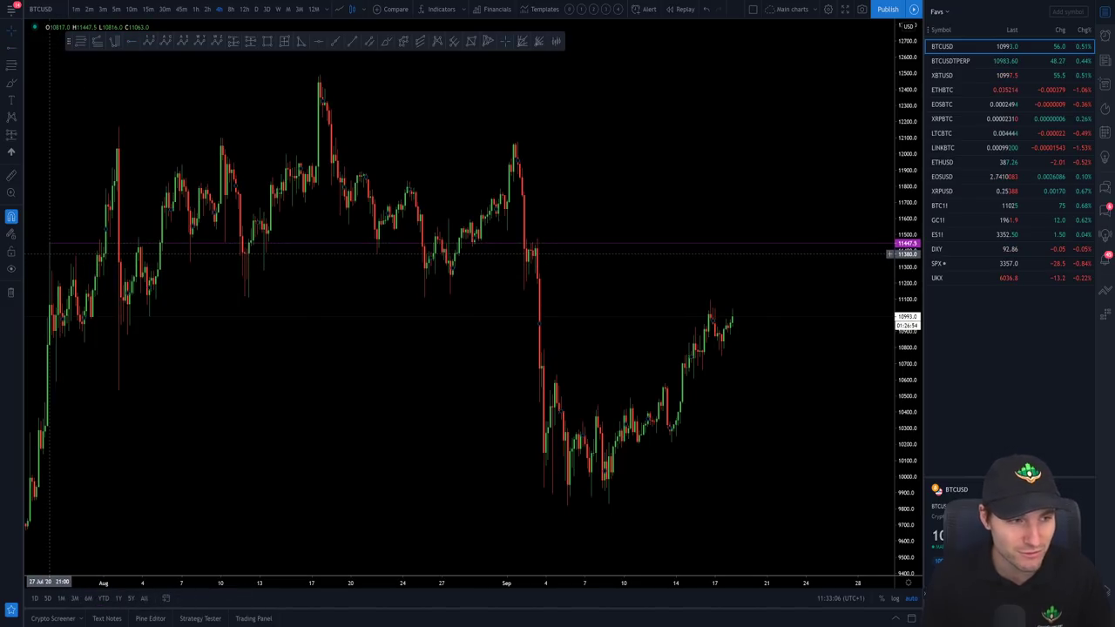
- Brush temporary marks along the 11447.5 level and up the rally to the early-September peak, and undo them
{"action": "left_click", "coordinate": [383, 44]}
{"action": "mouse_move", "coordinate": [58, 239]}
{"action": "left_mouse_down"}
{"action": "mouse_move", "coordinate": [40, 242]}
{"action": "mouse_move", "coordinate": [131, 238]}
{"action": "left_mouse_up"}
{"action": "key", "text": "ctrl+z"}
{"action": "key", "text": "ctrl+z"}
{"action": "key", "text": "ctrl+z"}
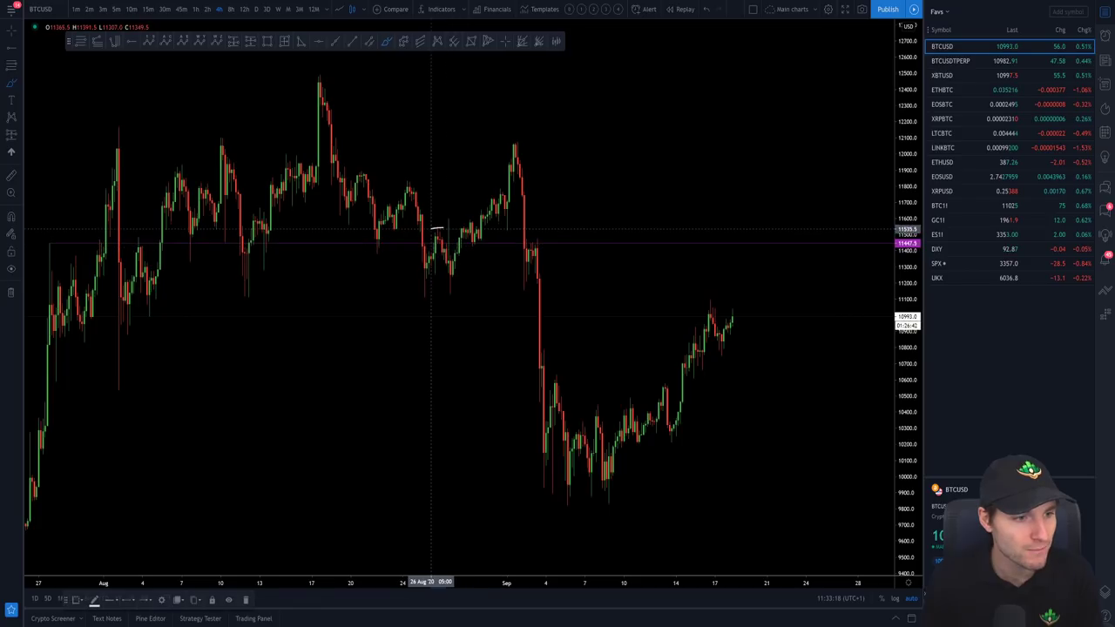
{"action": "left_click", "coordinate": [484, 242]}
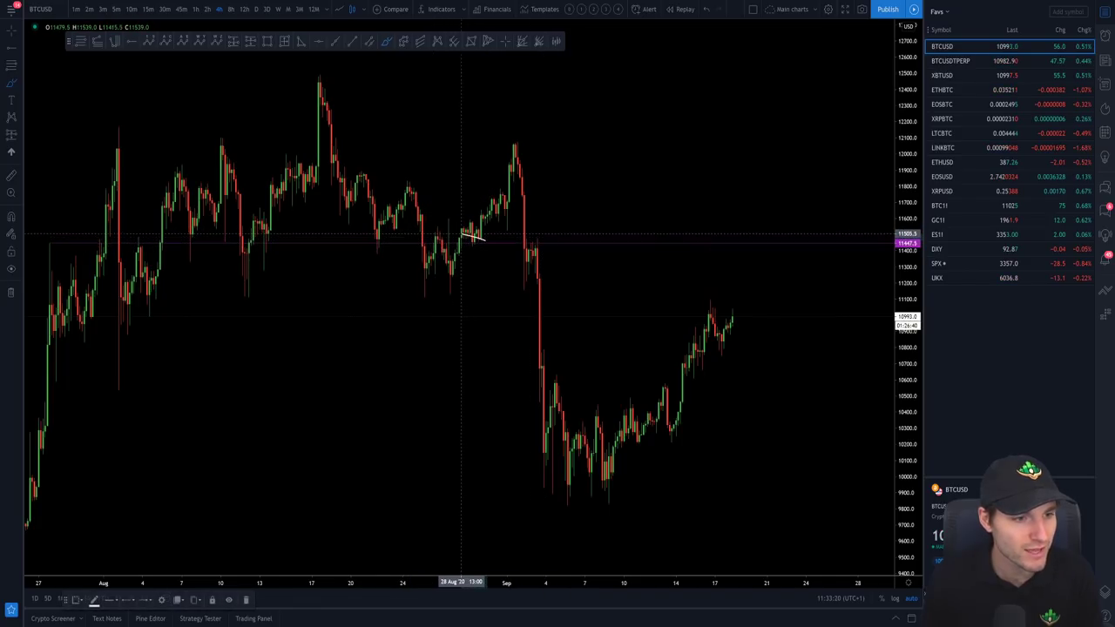
{"action": "left_click_drag", "start_coordinate": [467, 242], "coordinate": [512, 143]}
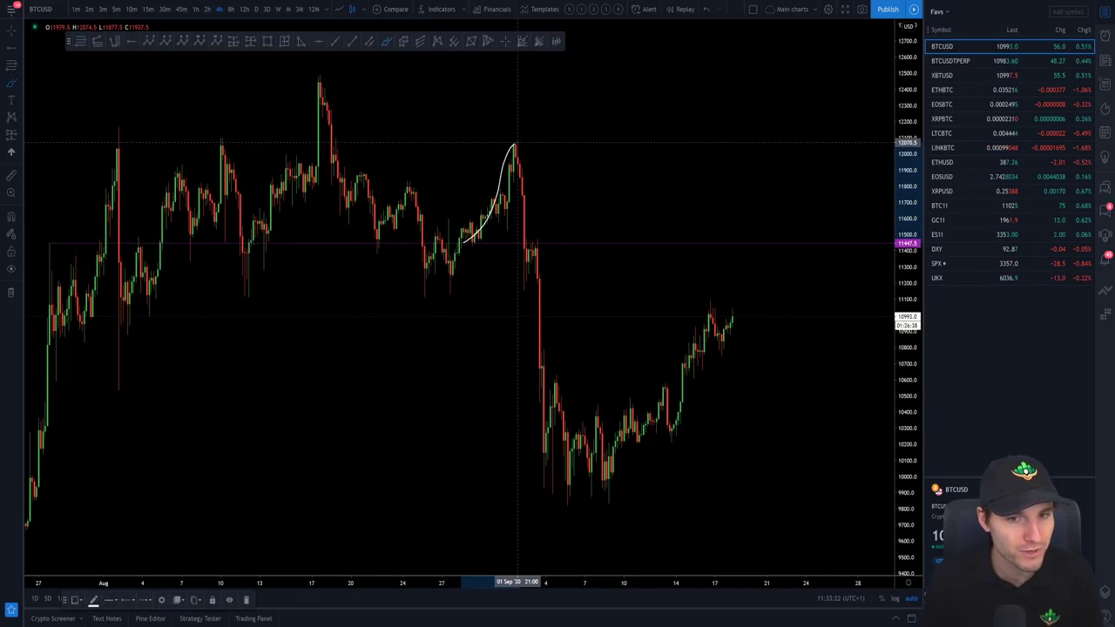
{"action": "key", "text": "ctrl+z"}
- Brush arcs over the two August peaks and the early-September peak, trace the sell-off after them, and undo all the strokes
{"action": "mouse_move", "coordinate": [155, 233]}
{"action": "left_mouse_down"}
{"action": "mouse_move", "coordinate": [240, 199]}
{"action": "mouse_move", "coordinate": [274, 148]}
{"action": "mouse_move", "coordinate": [378, 157]}
{"action": "left_mouse_up"}
{"action": "mouse_move", "coordinate": [443, 222]}
{"action": "left_mouse_down"}
{"action": "mouse_move", "coordinate": [524, 157]}
{"action": "mouse_move", "coordinate": [544, 181]}
{"action": "mouse_move", "coordinate": [523, 225]}
{"action": "left_mouse_up"}
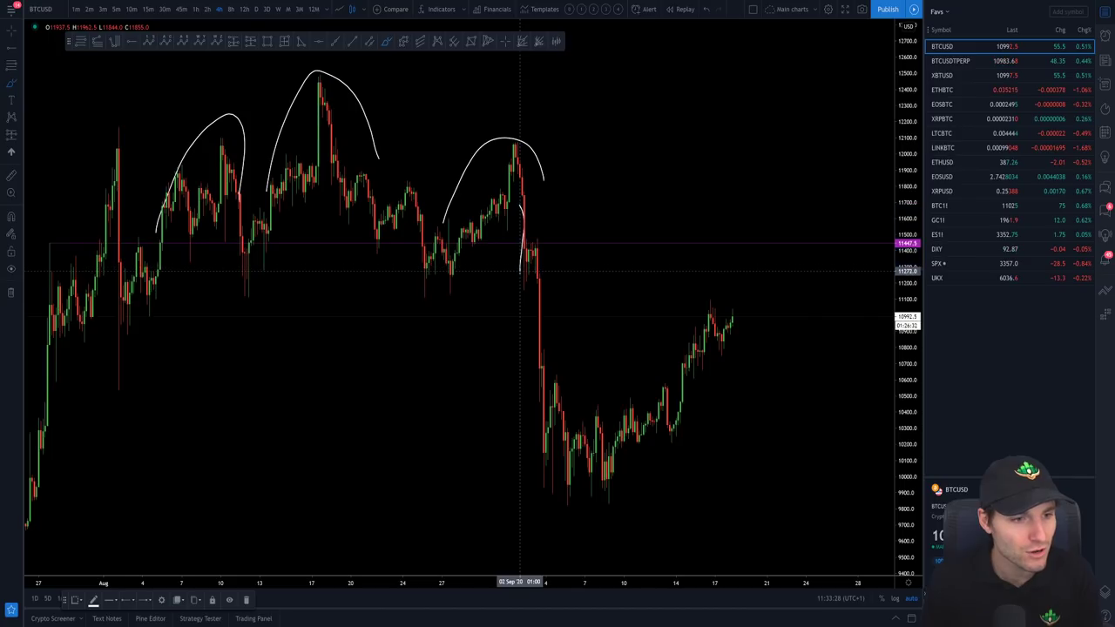
{"action": "mouse_move", "coordinate": [523, 264]}
{"action": "left_mouse_down"}
{"action": "mouse_move", "coordinate": [534, 253]}
{"action": "mouse_move", "coordinate": [547, 453]}
{"action": "mouse_move", "coordinate": [565, 501]}
{"action": "mouse_move", "coordinate": [667, 496]}
{"action": "mouse_move", "coordinate": [581, 466]}
{"action": "left_mouse_up"}
{"action": "key", "text": "ctrl+z"}
{"action": "key", "text": "ctrl+z"}
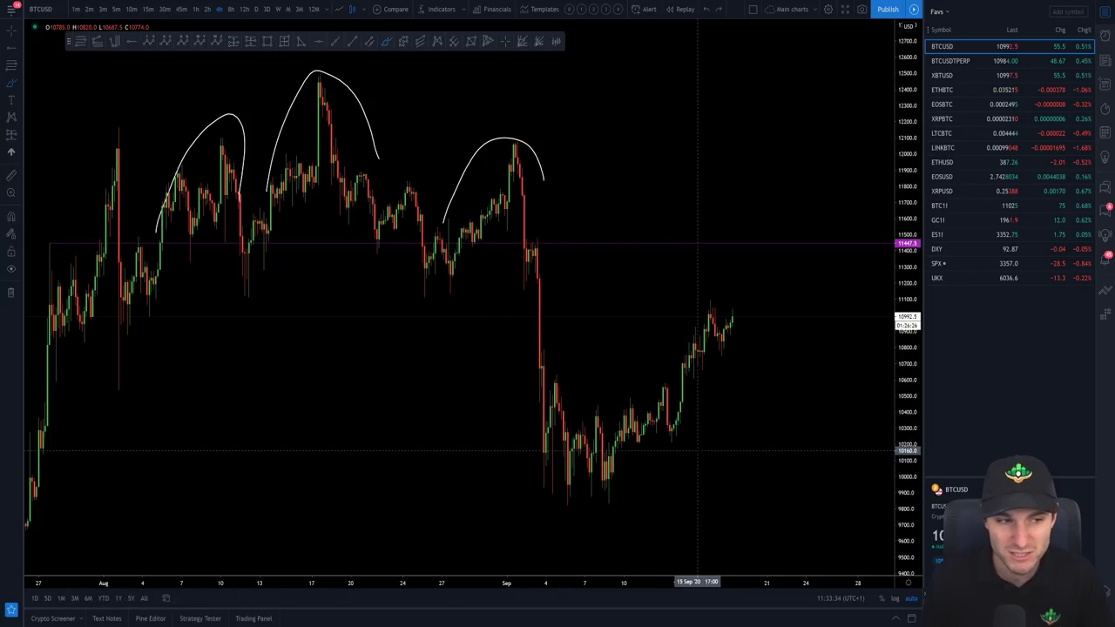
{"action": "key", "text": "ctrl+z"}
{"action": "key", "text": "ctrl+z"}
{"action": "key", "text": "ctrl+z"}
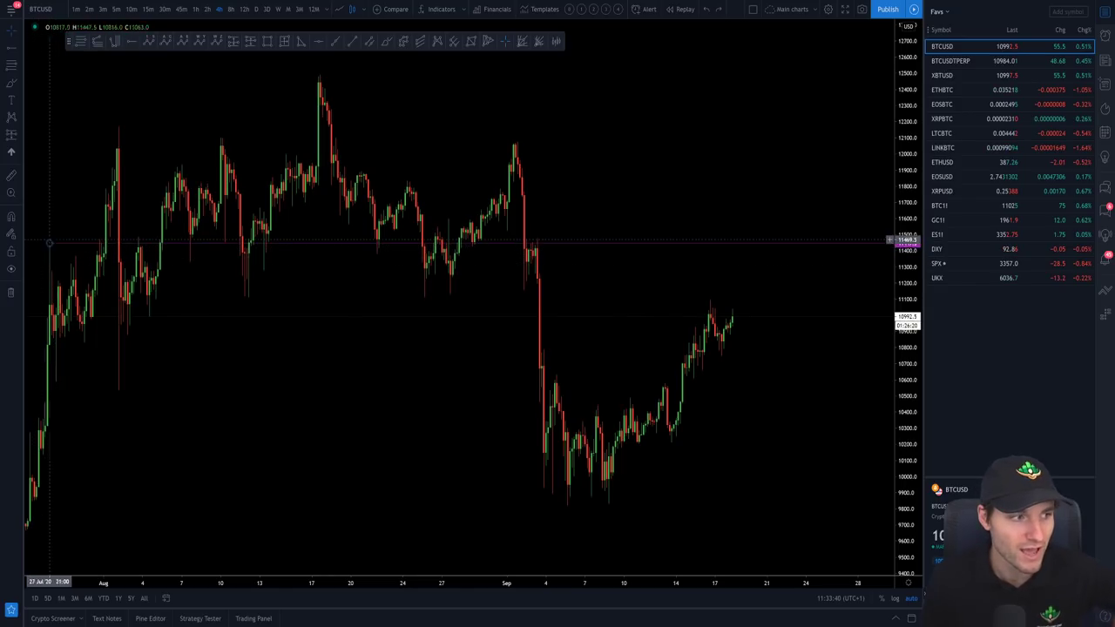
- Draw a descending trend line from the 17 August high across the early-September high, extending it to about the end of September
{"action": "left_click", "coordinate": [52, 244]}
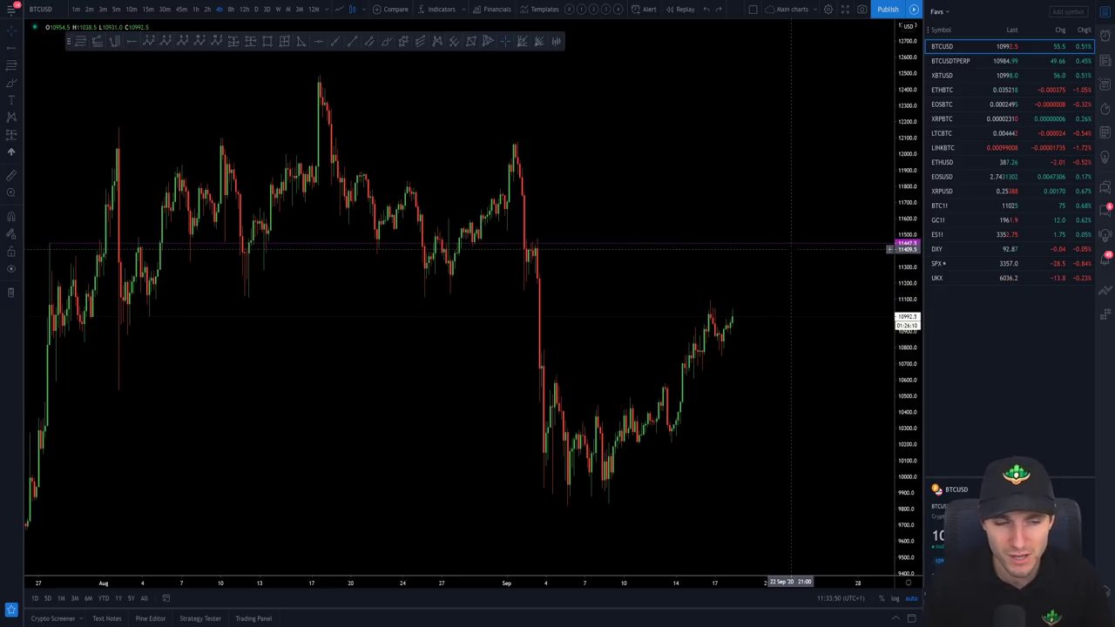
{"action": "left_click_drag", "start_coordinate": [794, 312], "coordinate": [778, 306]}
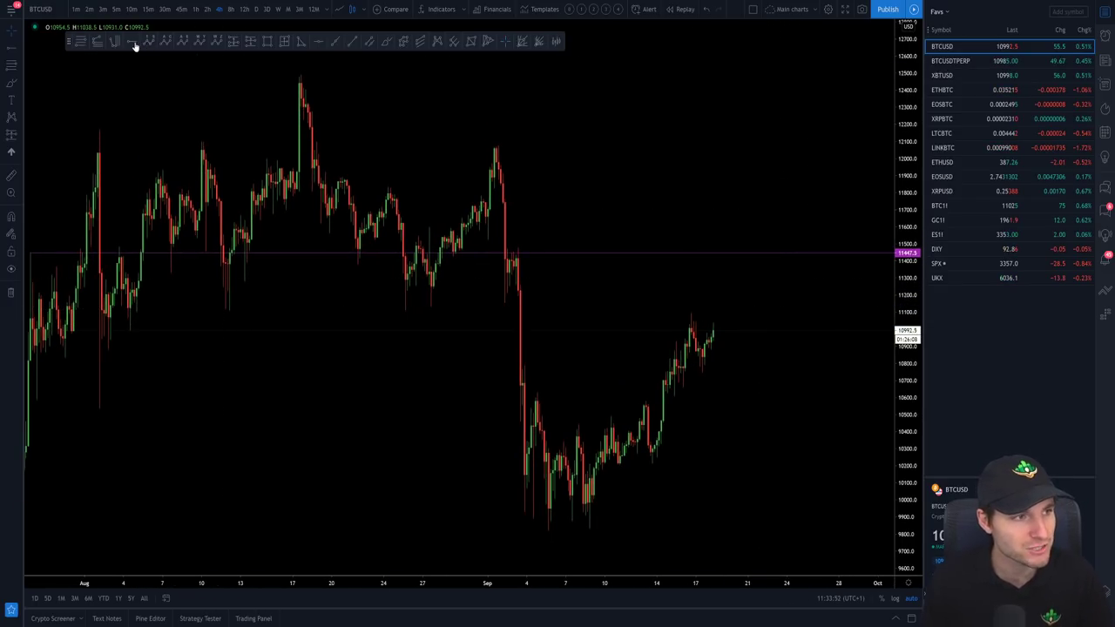
{"action": "left_click", "coordinate": [353, 42]}
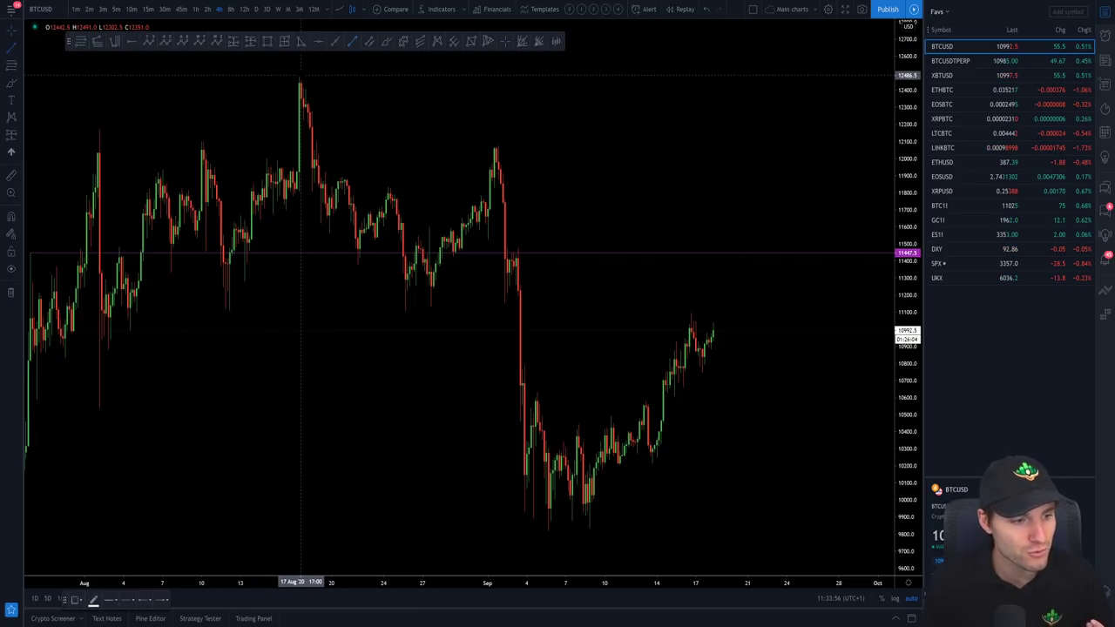
{"action": "left_click_drag", "start_coordinate": [300, 76], "coordinate": [873, 277]}
{"action": "left_click", "coordinate": [874, 276]}
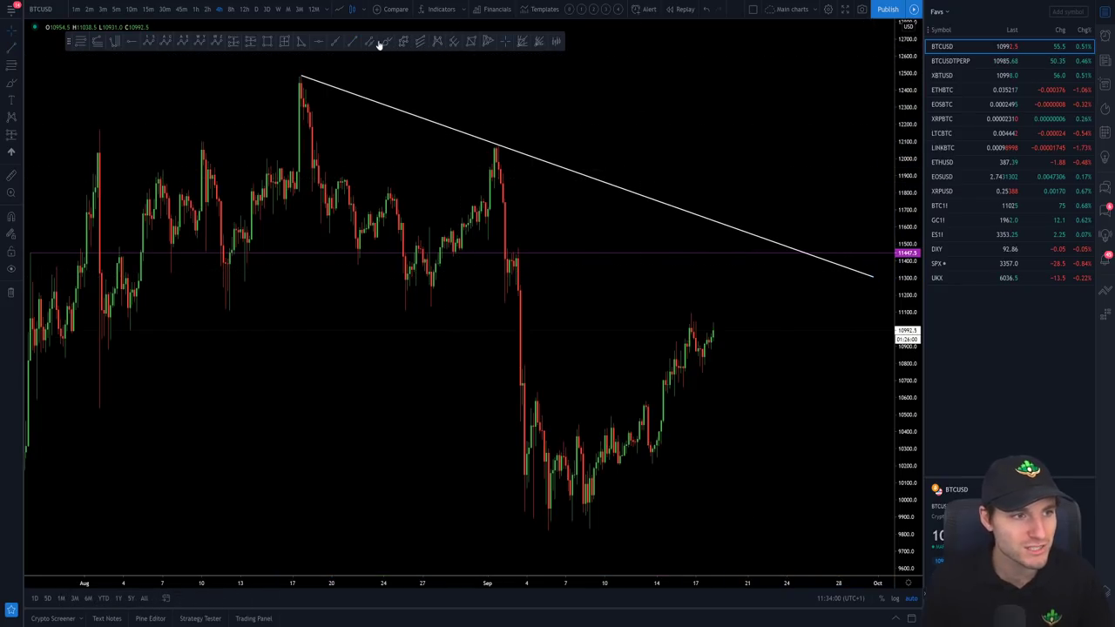
- Brush a projected path from the current price up to the trend line and level crossing and back down, and undo it
{"action": "left_click", "coordinate": [384, 41]}
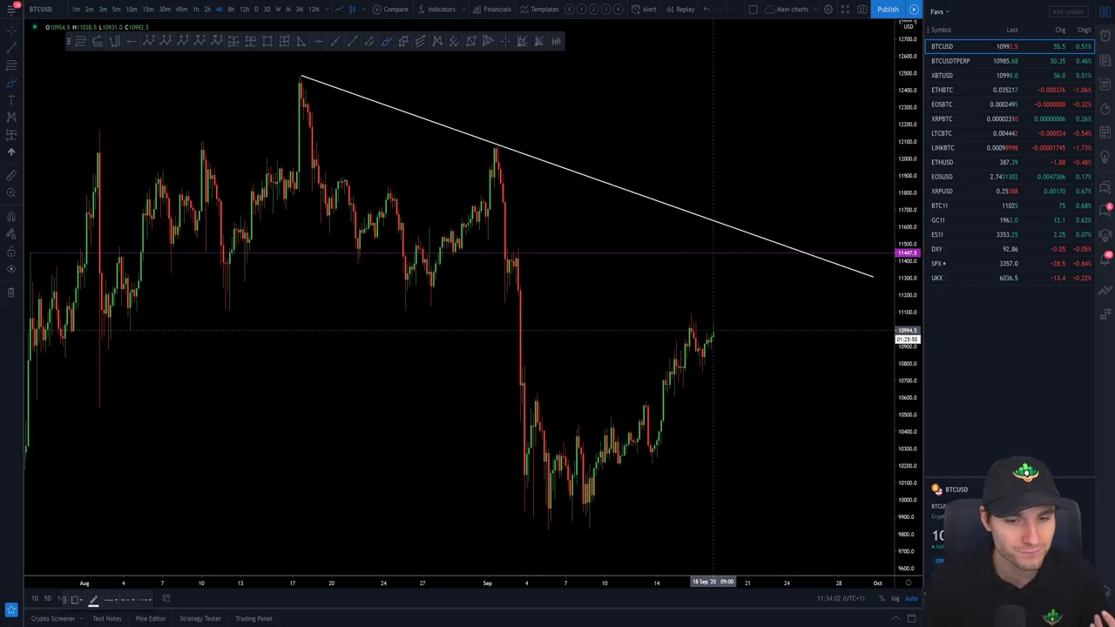
{"action": "left_click_drag", "start_coordinate": [714, 330], "coordinate": [786, 248]}
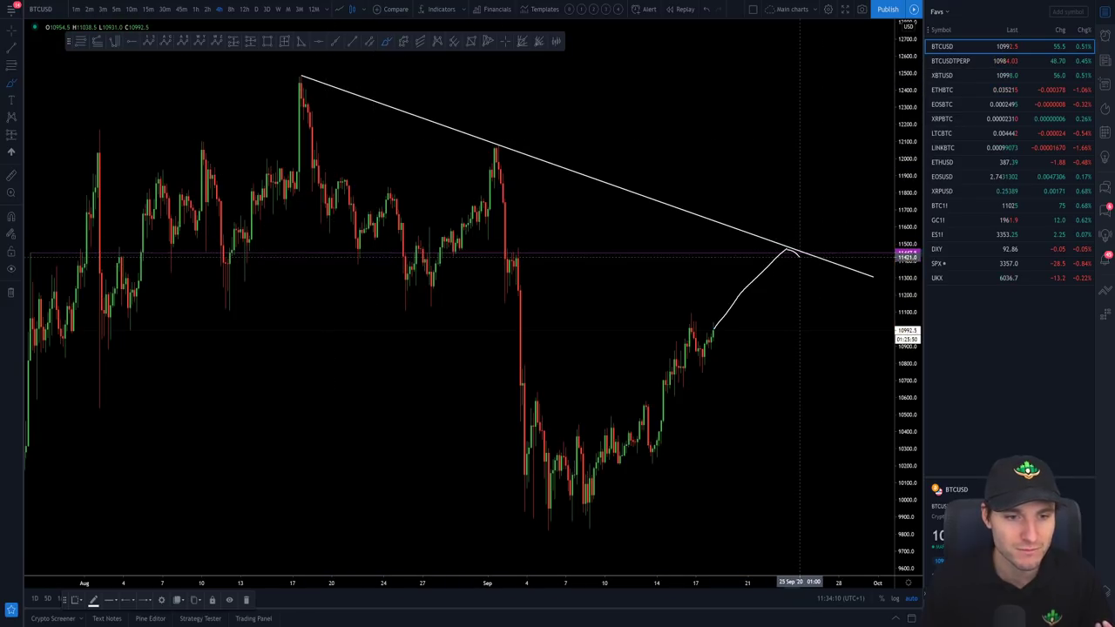
{"action": "left_click_drag", "start_coordinate": [787, 252], "coordinate": [801, 272]}
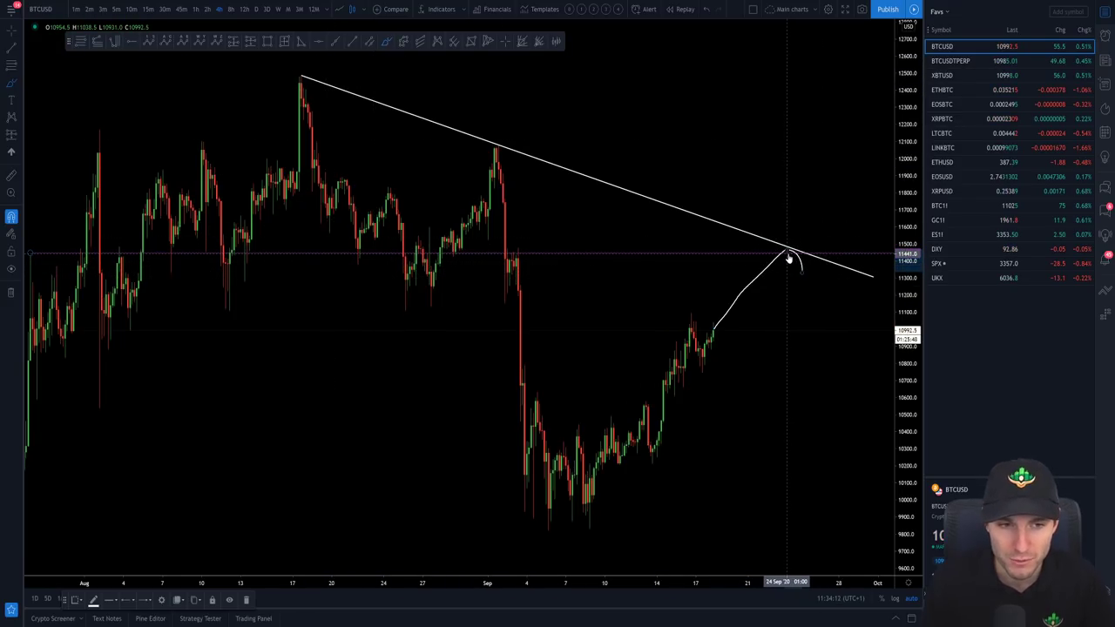
{"action": "key", "text": "ctrl+z"}
{"action": "key", "text": "ctrl+z"}
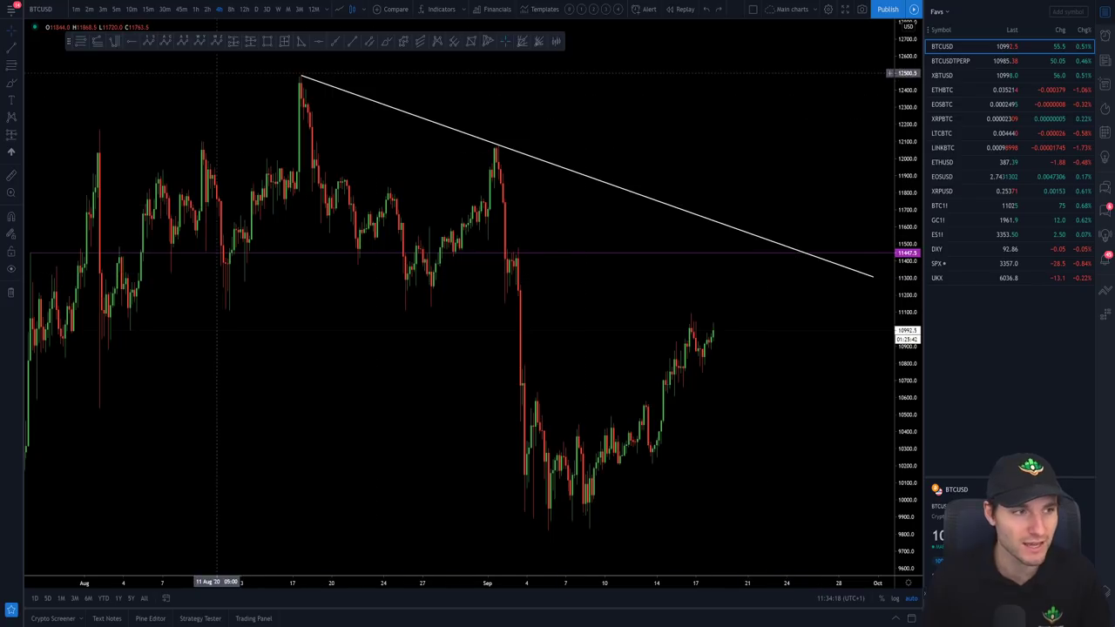
- Draw a Fibonacci retracement from the early-September high at 12073.5 to the low at 9819.0, and delete it after comparing levels
{"action": "left_click", "coordinate": [470, 145]}
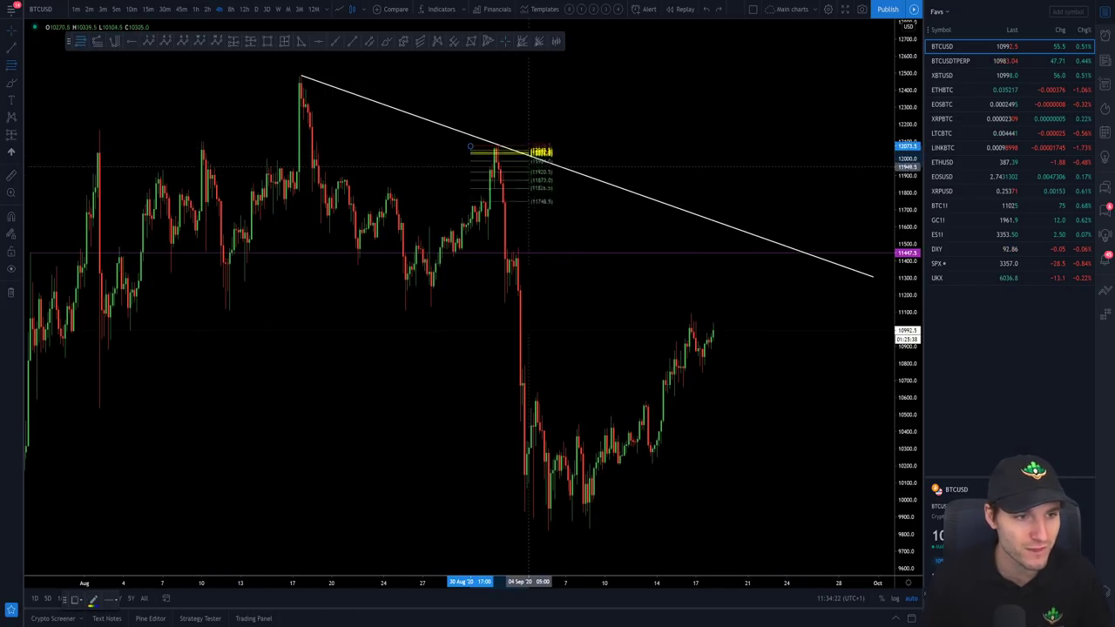
{"action": "left_click", "coordinate": [826, 530]}
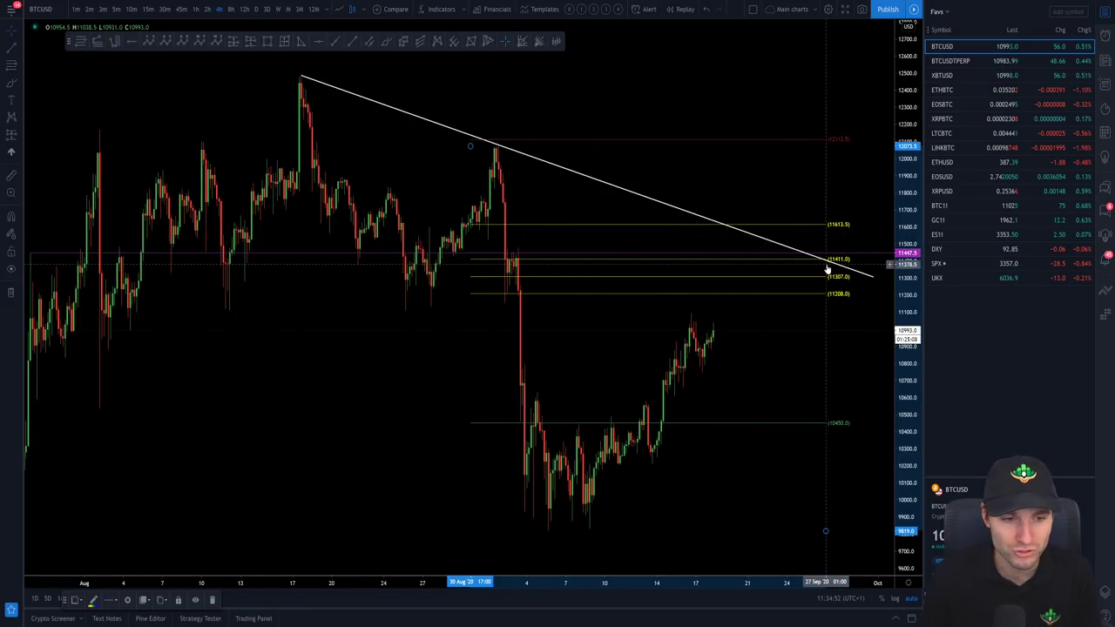
{"action": "key", "text": "Delete"}
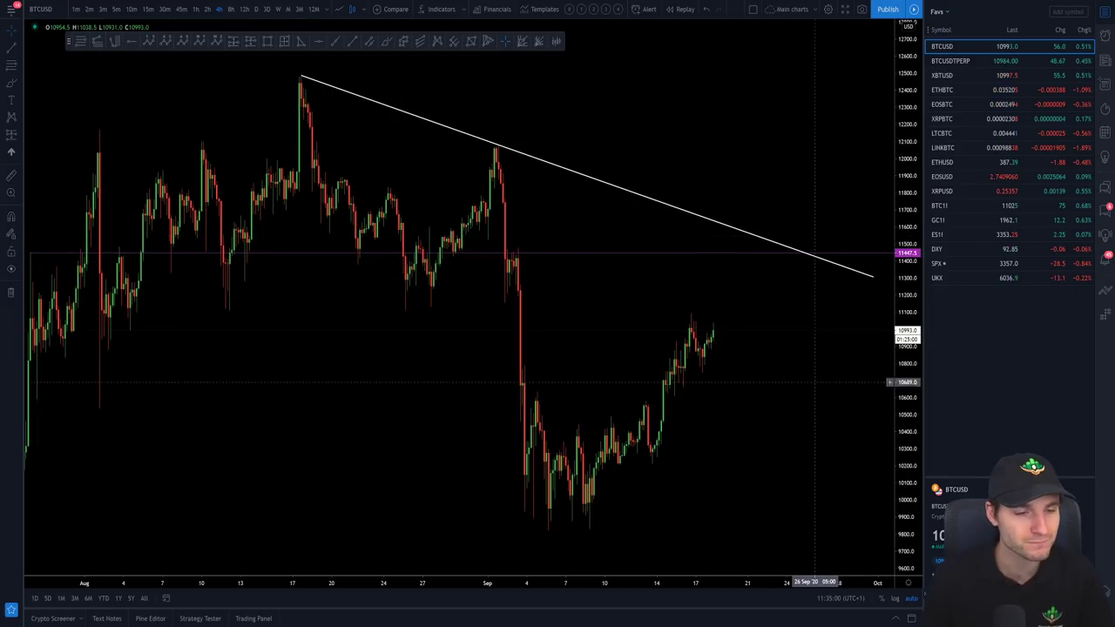
{"action": "left_click", "coordinate": [780, 255]}
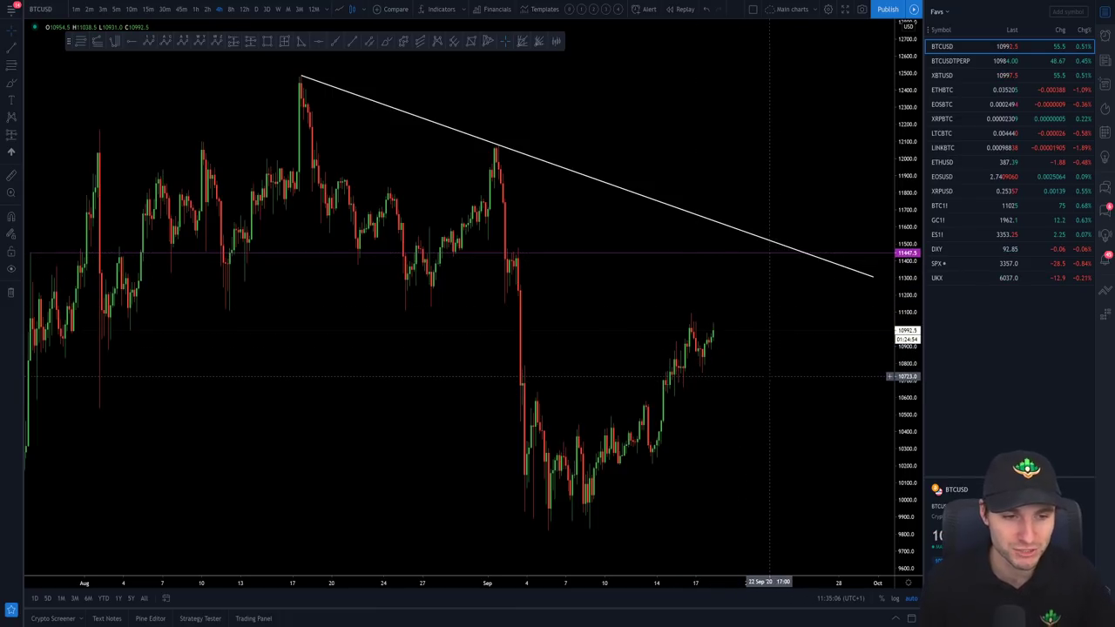
- Examine the latest candles up close and on the 1-hour interval around the mid-September high
{"action": "scroll", "coordinate": [728, 354], "scroll_direction": "up", "scroll_amount": 1}
{"action": "scroll", "coordinate": [727, 354], "scroll_direction": "down", "scroll_amount": 1}
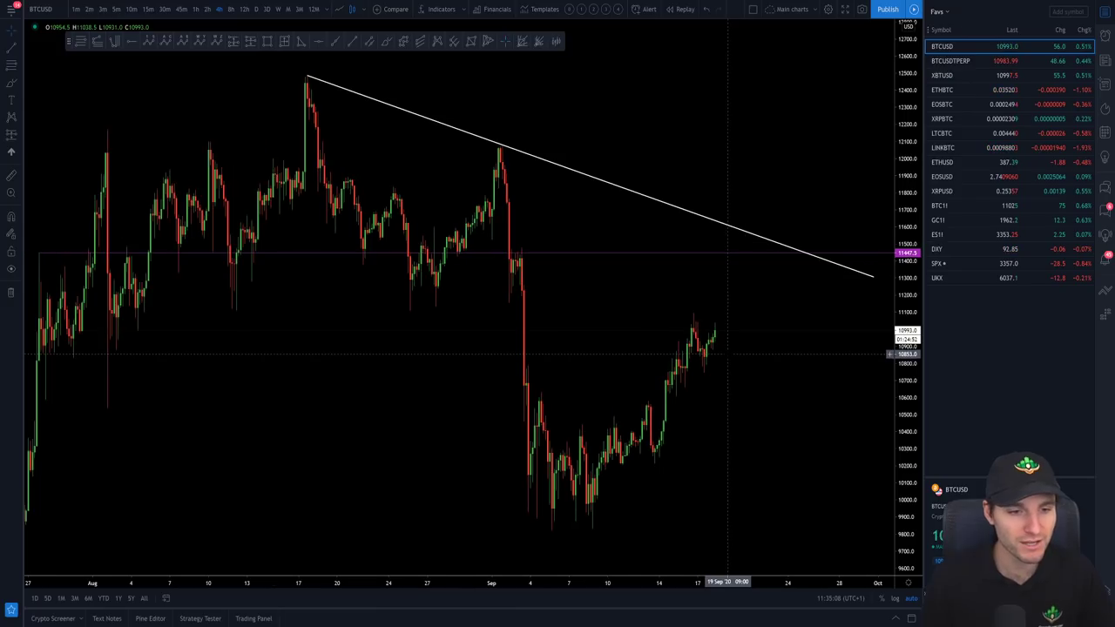
{"action": "scroll", "coordinate": [685, 321], "scroll_direction": "up", "scroll_amount": 2}
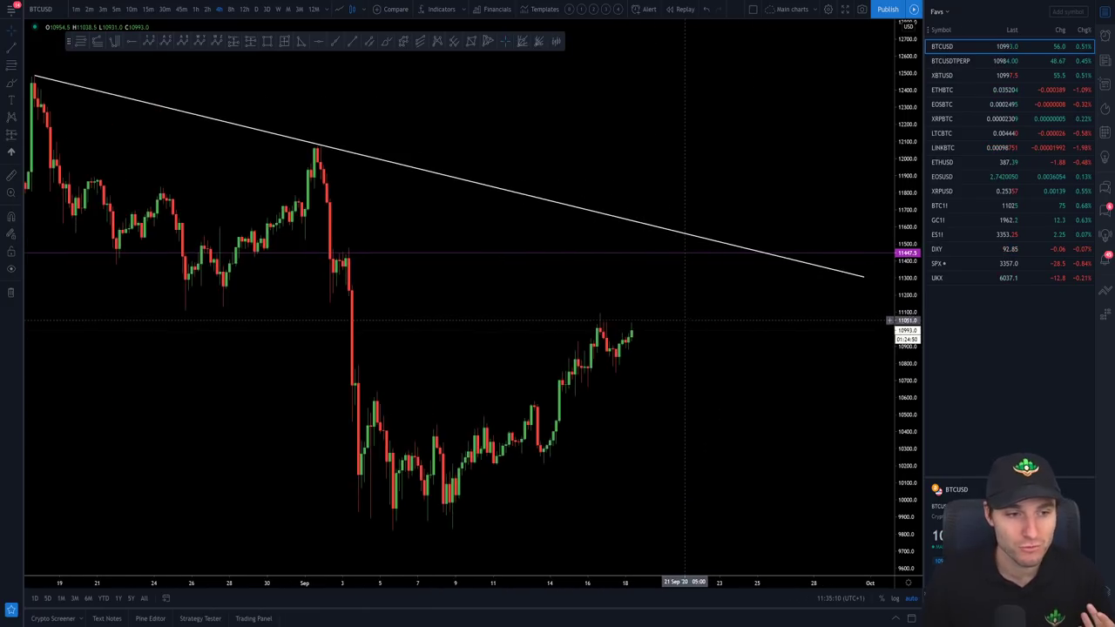
{"action": "scroll", "coordinate": [684, 321], "scroll_direction": "up", "scroll_amount": 4}
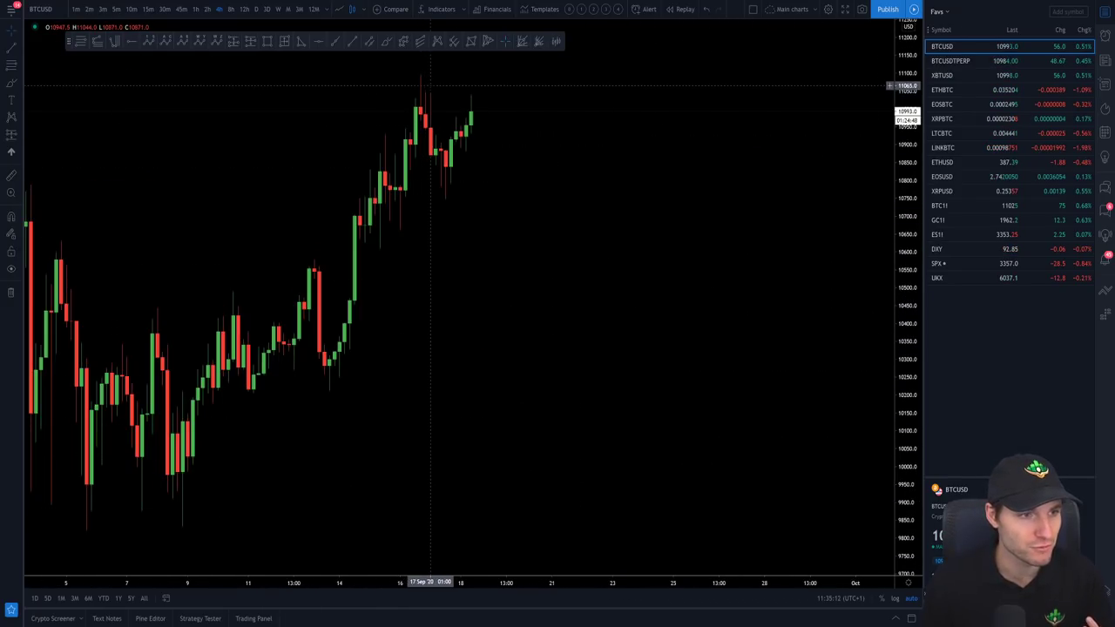
{"action": "left_click", "coordinate": [196, 9]}
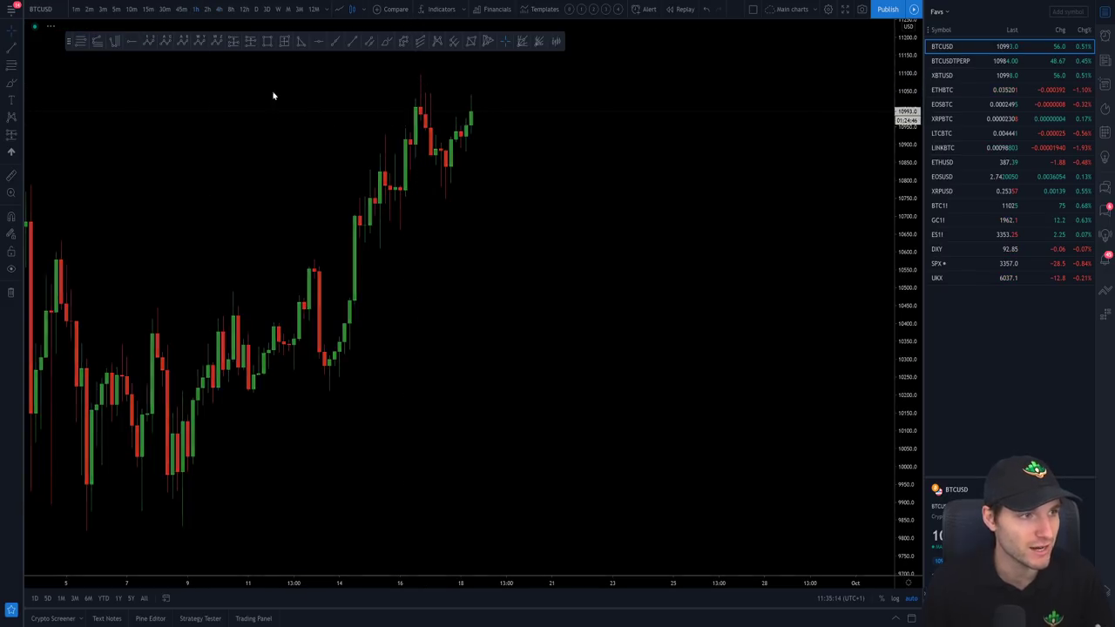
{"action": "left_click_drag", "start_coordinate": [496, 262], "coordinate": [740, 346]}
{"action": "left_click_drag", "start_coordinate": [786, 174], "coordinate": [576, 212]}
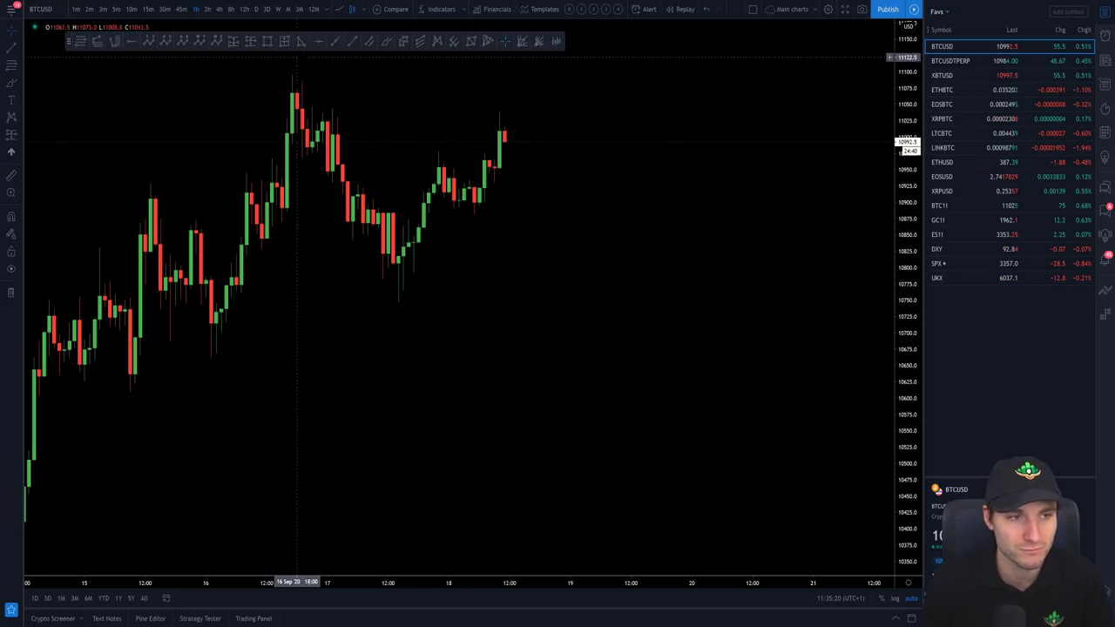
- Return the chart to the 4-hour interval and examine the current price relative to the descending trend line and the 11447.5 level
{"action": "left_click", "coordinate": [218, 9]}
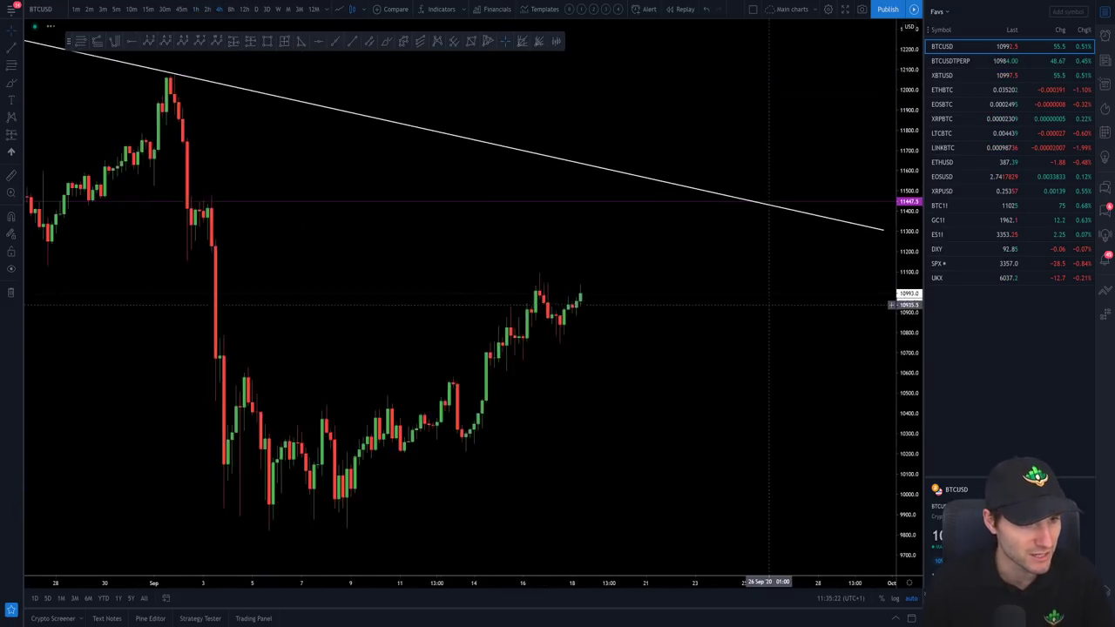
{"action": "scroll", "coordinate": [823, 364], "scroll_direction": "down", "scroll_amount": 4}
{"action": "scroll", "coordinate": [823, 364], "scroll_direction": "down", "scroll_amount": 2}
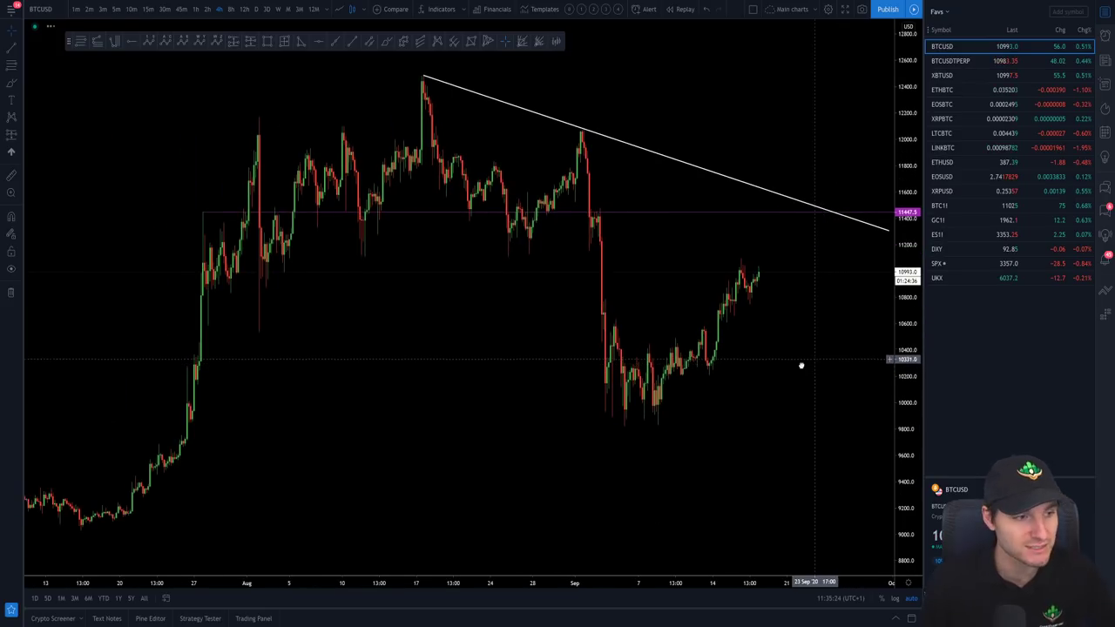
{"action": "scroll", "coordinate": [801, 366], "scroll_direction": "up", "scroll_amount": 5}
{"action": "left_click_drag", "start_coordinate": [750, 392], "coordinate": [781, 391]}
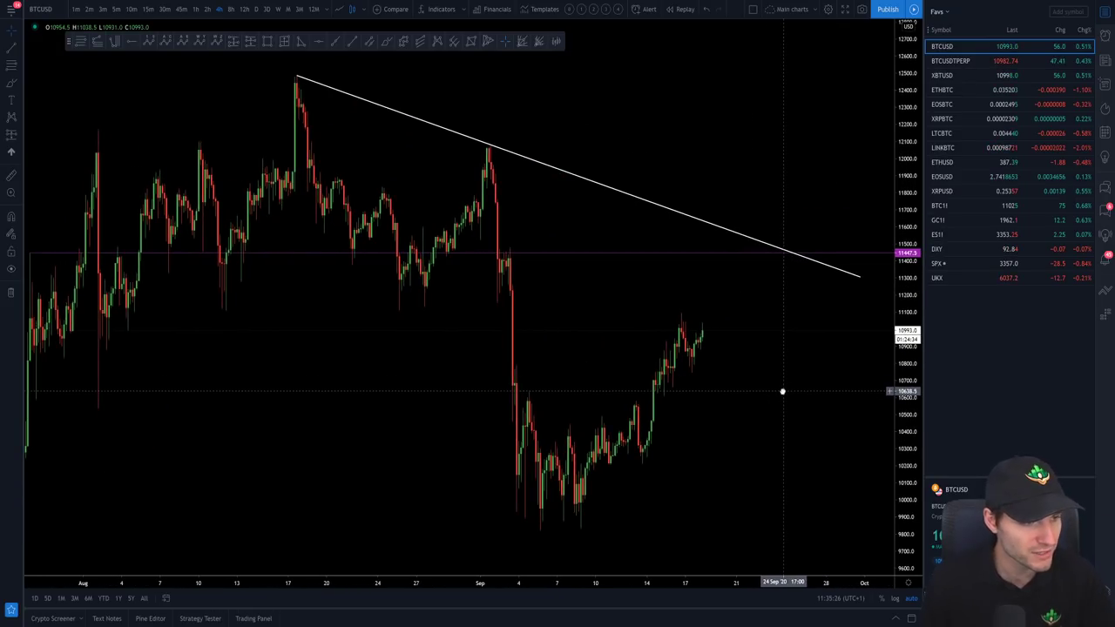
{"action": "left_click_drag", "start_coordinate": [902, 347], "coordinate": [801, 383]}
{"action": "scroll", "coordinate": [866, 371], "scroll_direction": "down", "scroll_amount": 1}
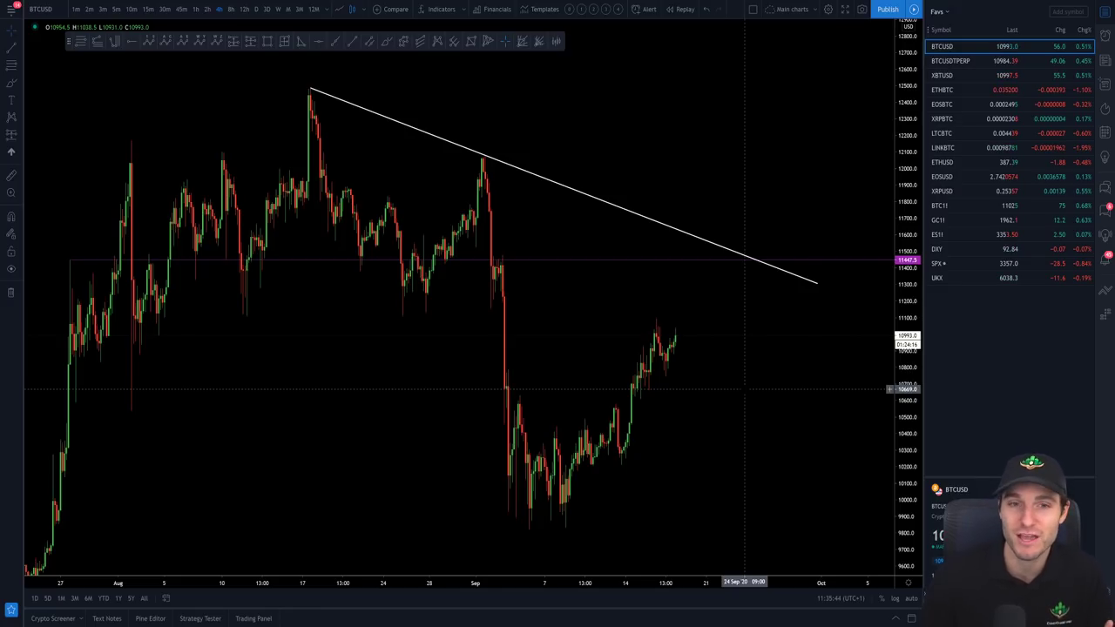
{"action": "scroll", "coordinate": [775, 398], "scroll_direction": "up", "scroll_amount": 1}
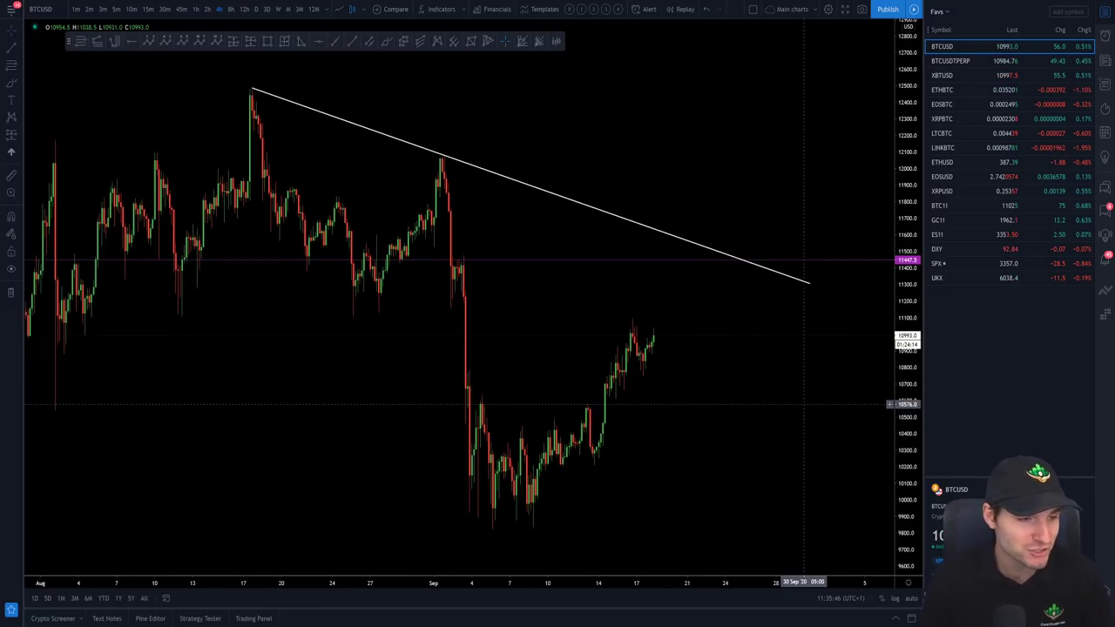
{"action": "left_click_drag", "start_coordinate": [803, 404], "coordinate": [831, 393]}
{"action": "scroll", "coordinate": [878, 369], "scroll_direction": "up", "scroll_amount": 2}
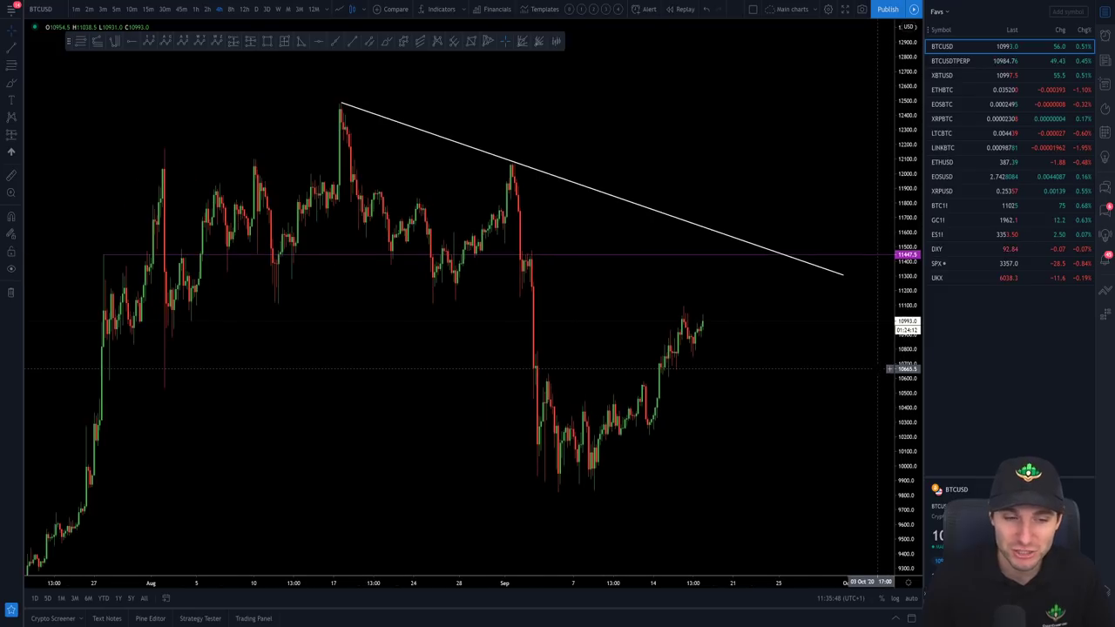
{"action": "scroll", "coordinate": [805, 367], "scroll_direction": "down", "scroll_amount": 2}
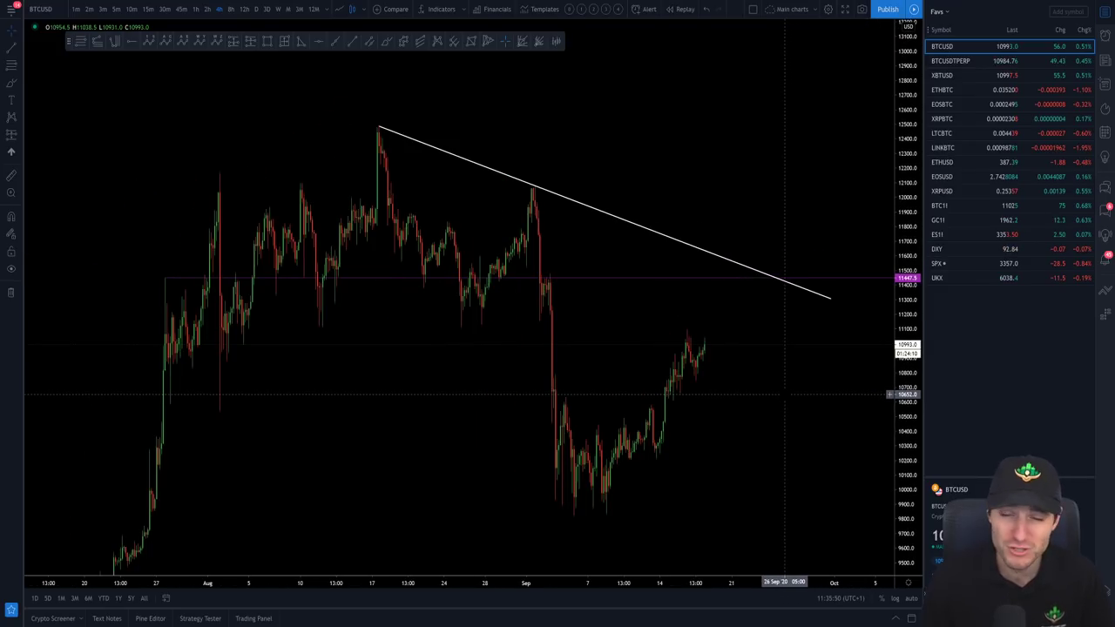
{"action": "scroll", "coordinate": [789, 398], "scroll_direction": "up", "scroll_amount": 2}
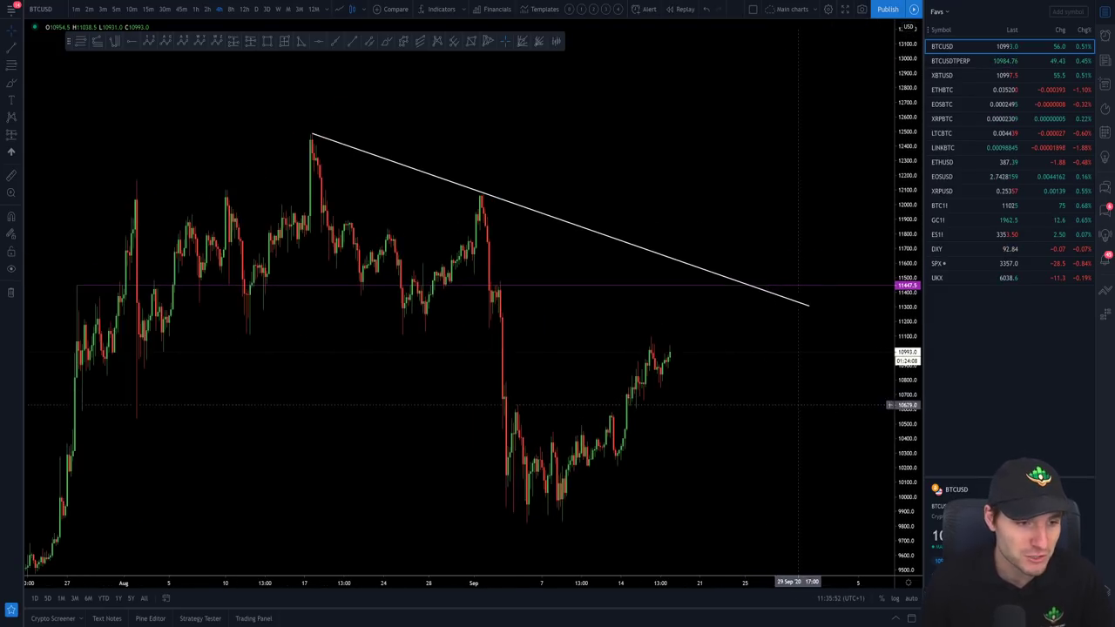
{"action": "scroll", "coordinate": [798, 405], "scroll_direction": "up", "scroll_amount": 3}
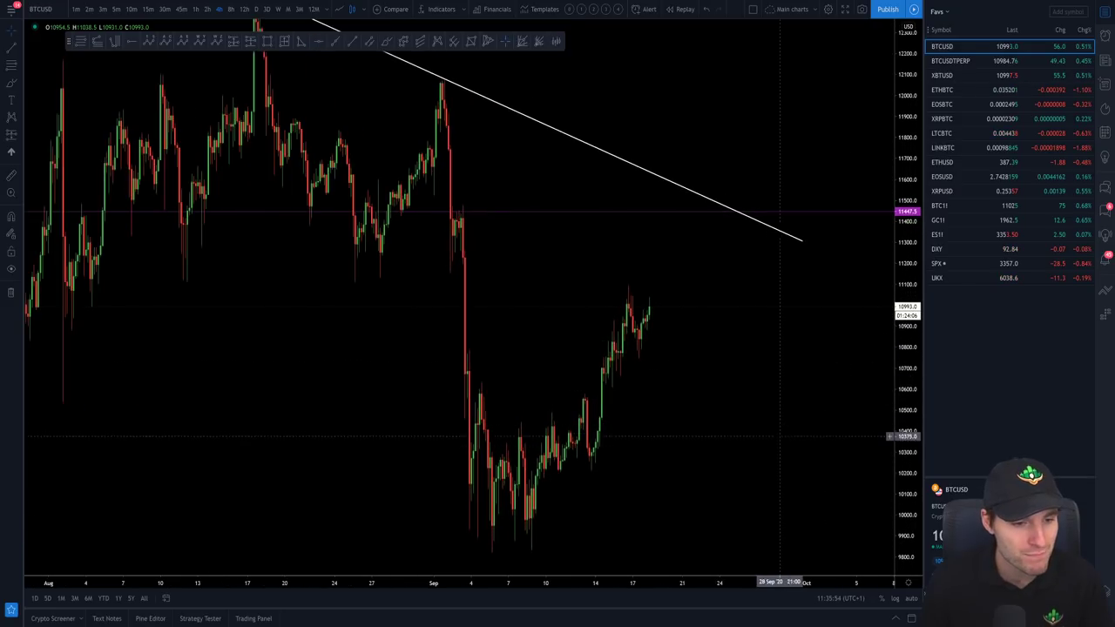
- Examine the 4-hour chart from the August highs to the latest candles against the descending trend line and the 11447.5 level
{"action": "left_click_drag", "start_coordinate": [744, 461], "coordinate": [828, 441]}
{"action": "left_click_drag", "start_coordinate": [848, 395], "coordinate": [843, 428]}
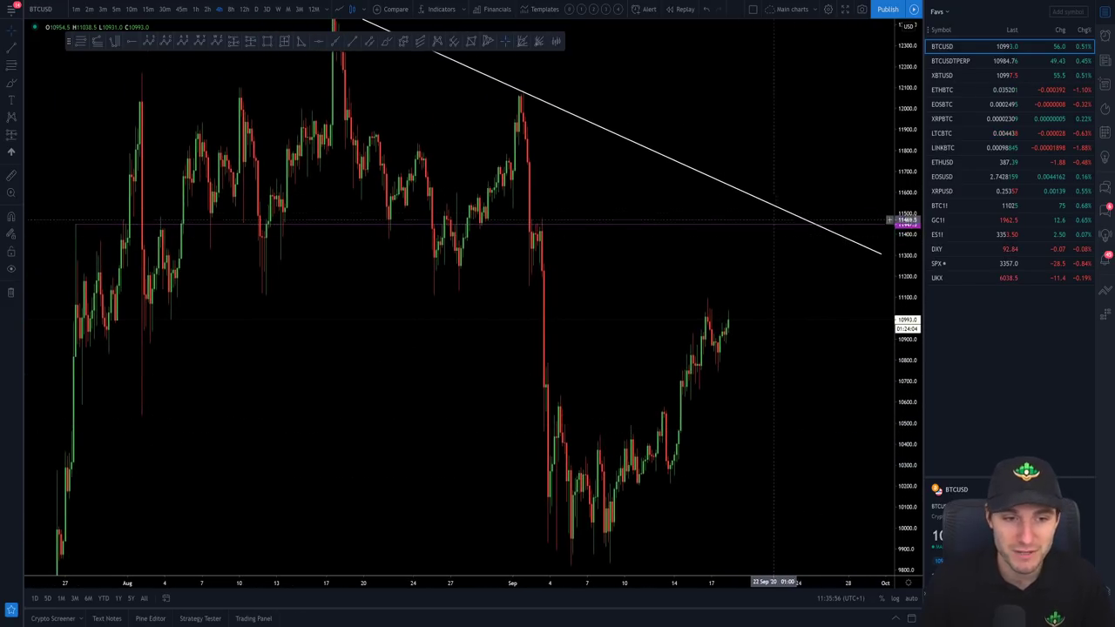
{"action": "left_click_drag", "start_coordinate": [904, 269], "coordinate": [906, 369]}
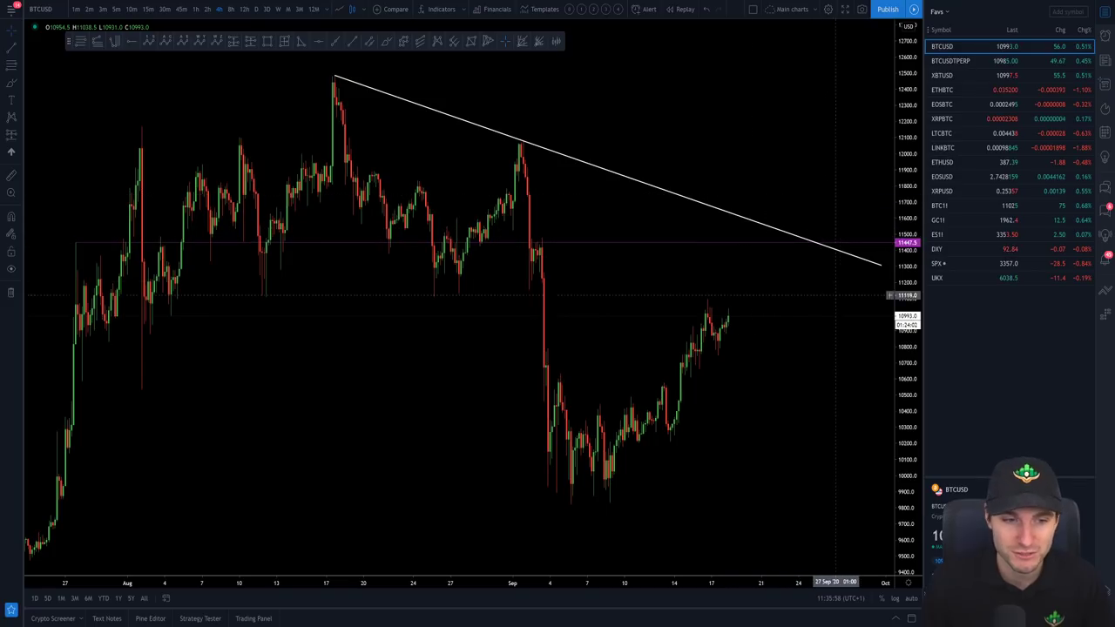
{"action": "left_click_drag", "start_coordinate": [836, 295], "coordinate": [771, 295]}
{"action": "scroll", "coordinate": [771, 295], "scroll_direction": "down", "scroll_amount": 1}
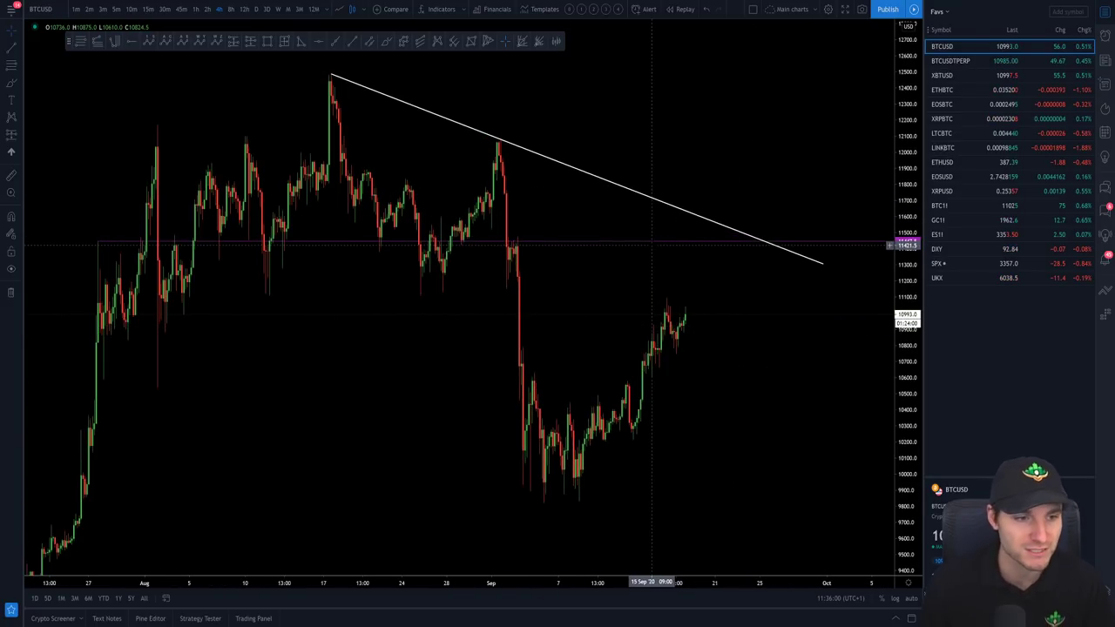
{"action": "scroll", "coordinate": [731, 366], "scroll_direction": "up", "scroll_amount": 1}
{"action": "left_click_drag", "start_coordinate": [902, 404], "coordinate": [901, 364]}
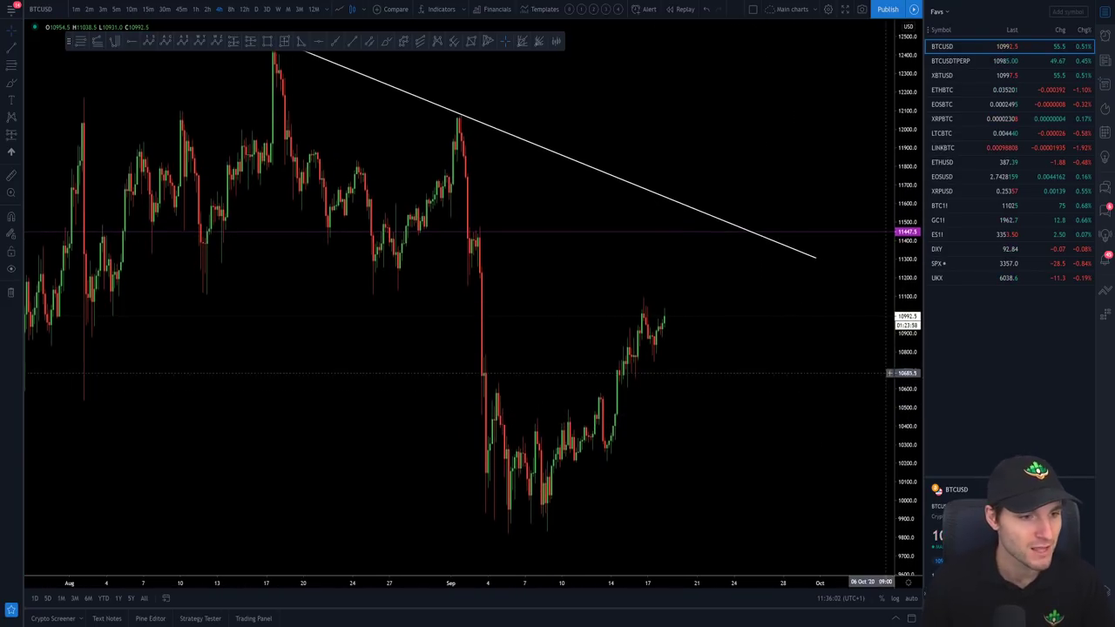
{"action": "left_click_drag", "start_coordinate": [827, 396], "coordinate": [832, 373]}
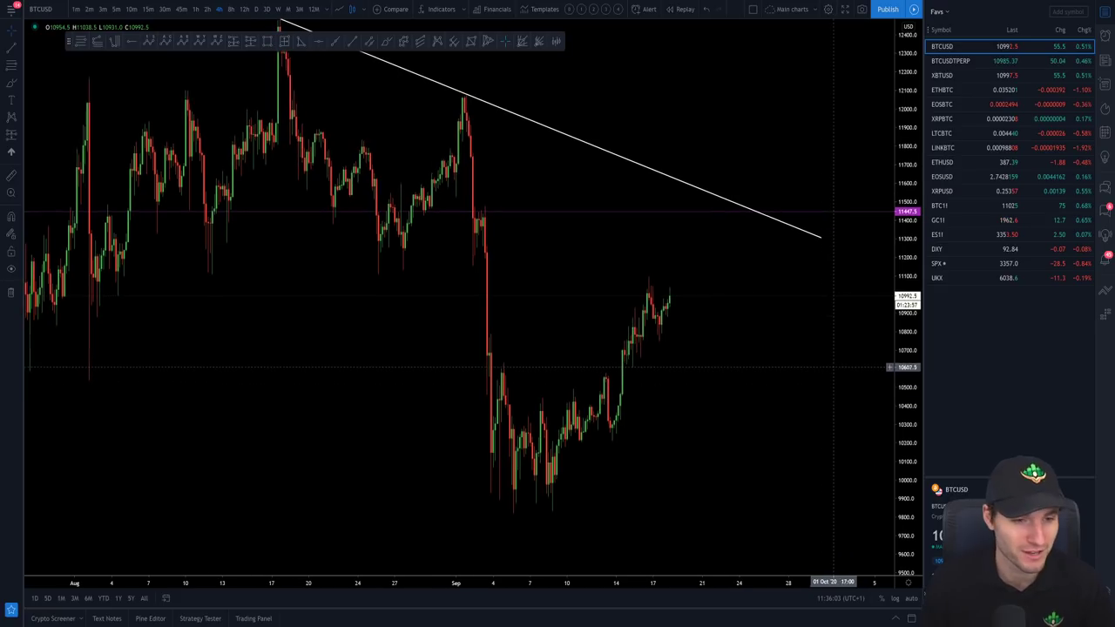
- Select the Fibonacci retracement tool and turn on magnet mode so drawing anchors snap to candle prices
{"action": "left_click", "coordinate": [78, 41]}
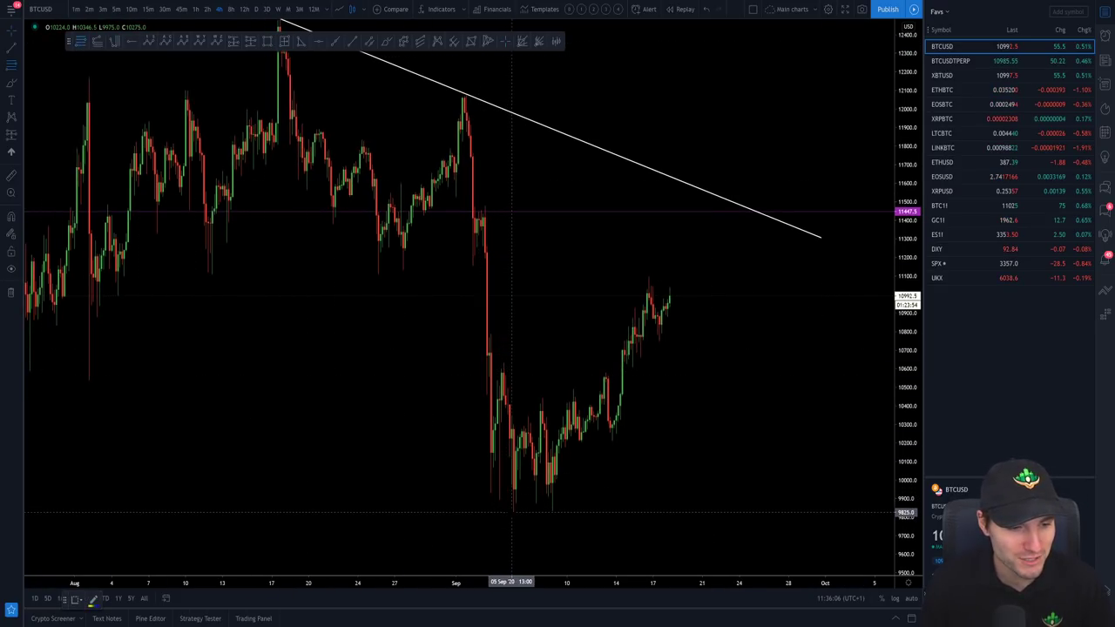
{"action": "left_click", "coordinate": [11, 216]}
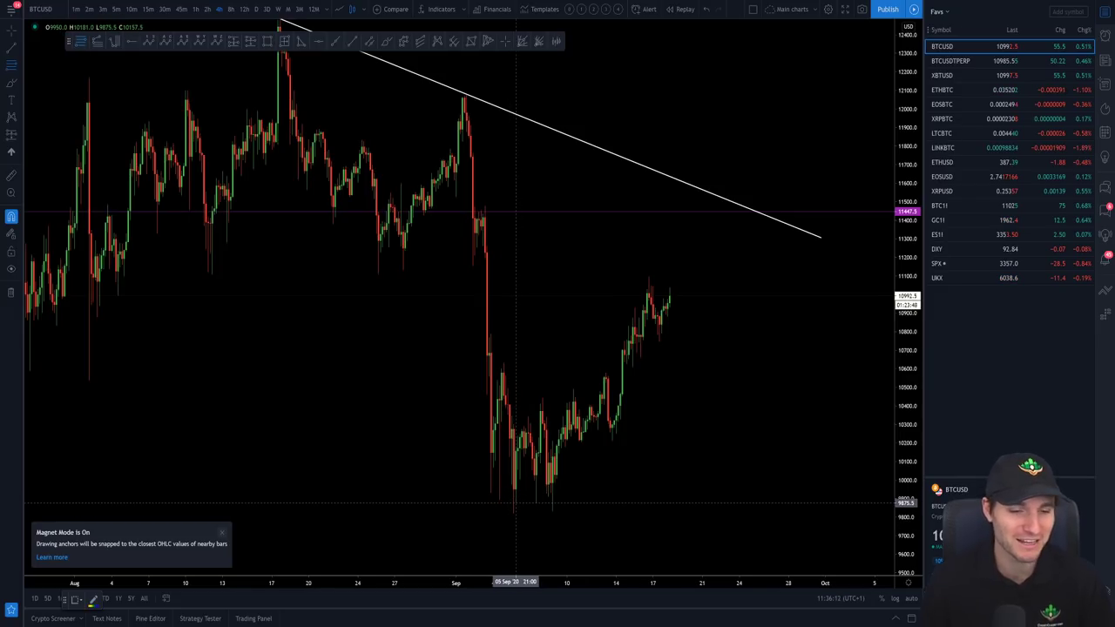
{"action": "left_click", "coordinate": [221, 532]}
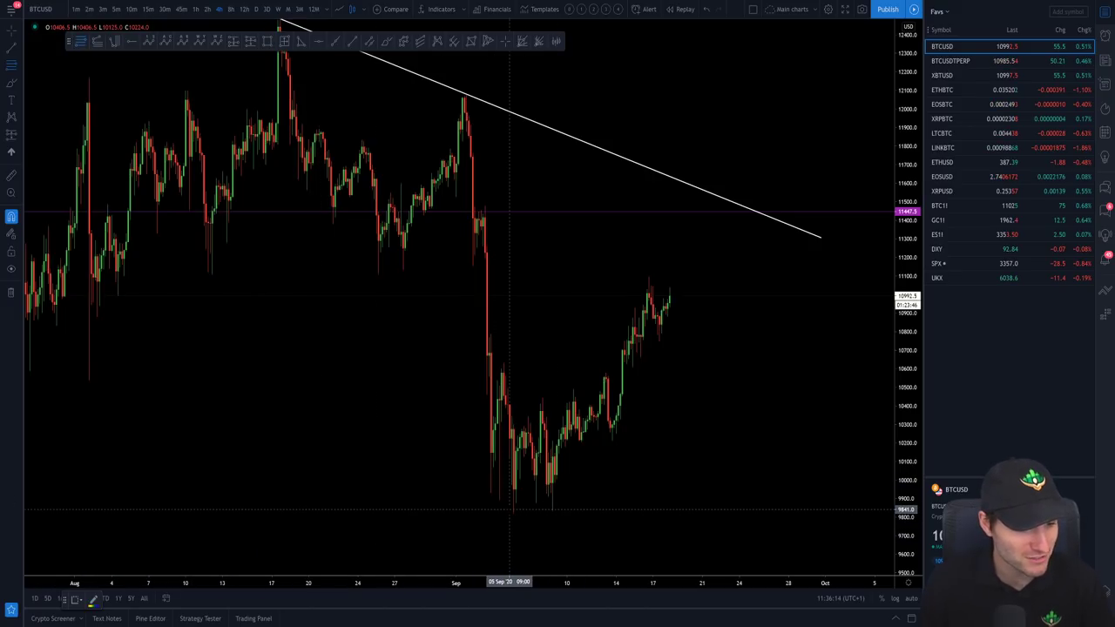
- Draw a Fibonacci retracement from the 5 September low at 9821.5 up to 11104.0, and delete it after comparing its levels with price
{"action": "left_click", "coordinate": [514, 513]}
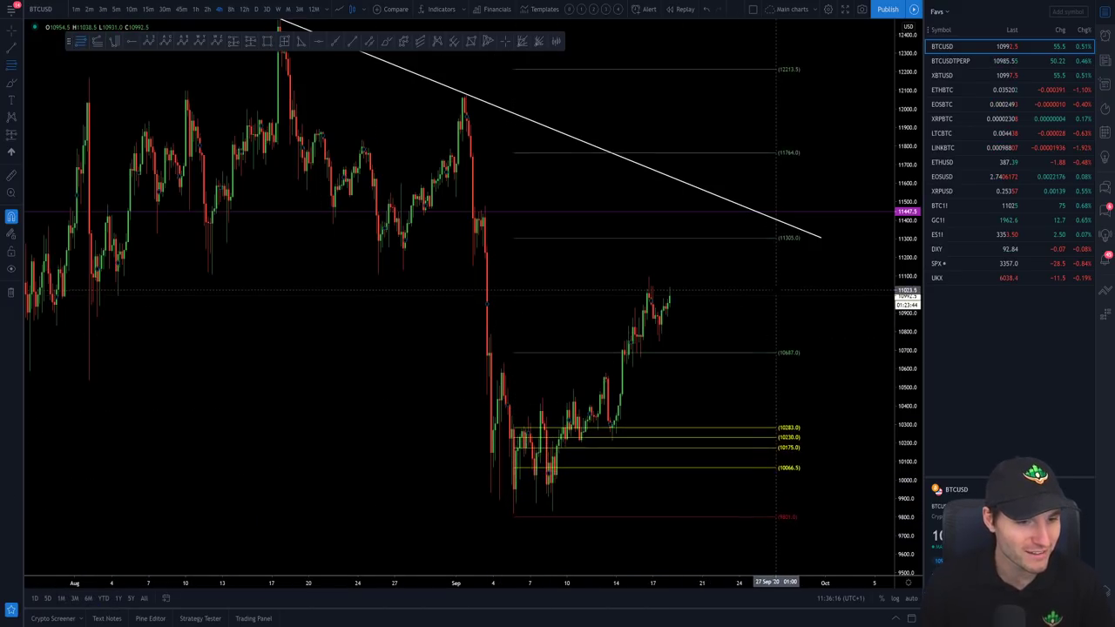
{"action": "left_click", "coordinate": [780, 276]}
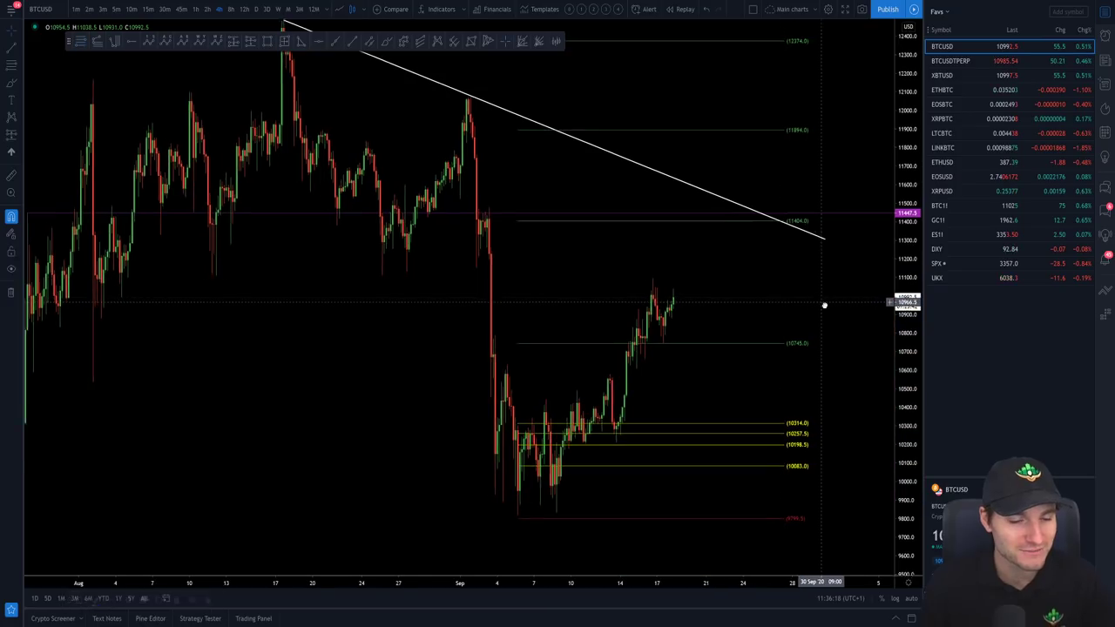
{"action": "left_click_drag", "start_coordinate": [824, 305], "coordinate": [830, 311]}
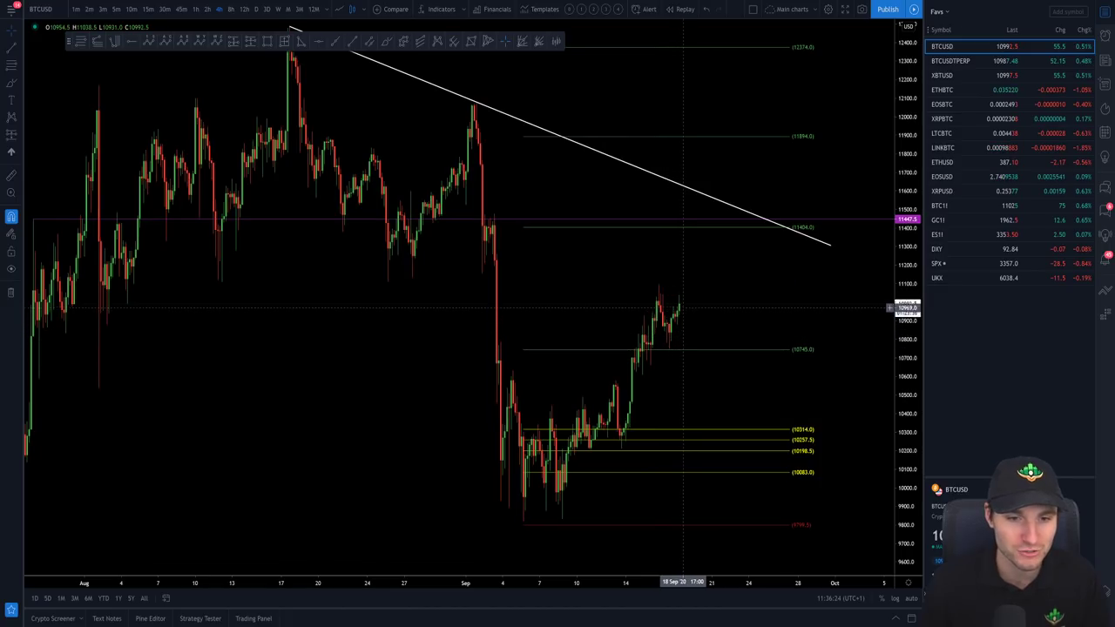
{"action": "left_click_drag", "start_coordinate": [676, 291], "coordinate": [714, 305]}
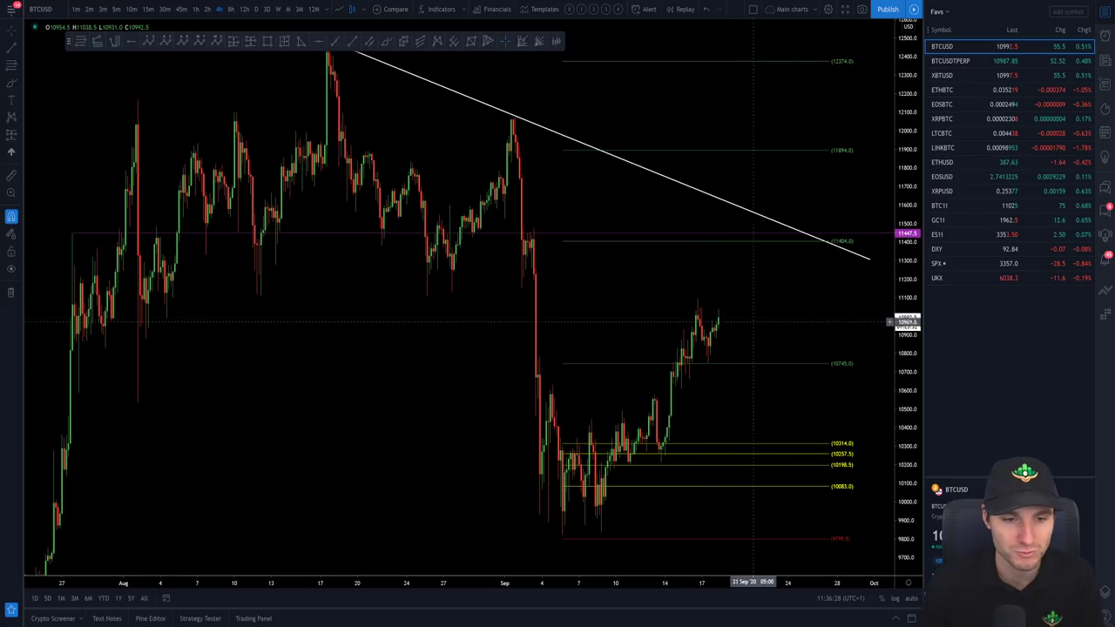
{"action": "left_click_drag", "start_coordinate": [778, 363], "coordinate": [770, 368]}
{"action": "key", "text": "ctrl+z"}
{"action": "mouse_move", "coordinate": [847, 338]}
{"action": "left_mouse_down"}
{"action": "mouse_move", "coordinate": [824, 346]}
{"action": "mouse_move", "coordinate": [830, 353]}
{"action": "left_mouse_up"}
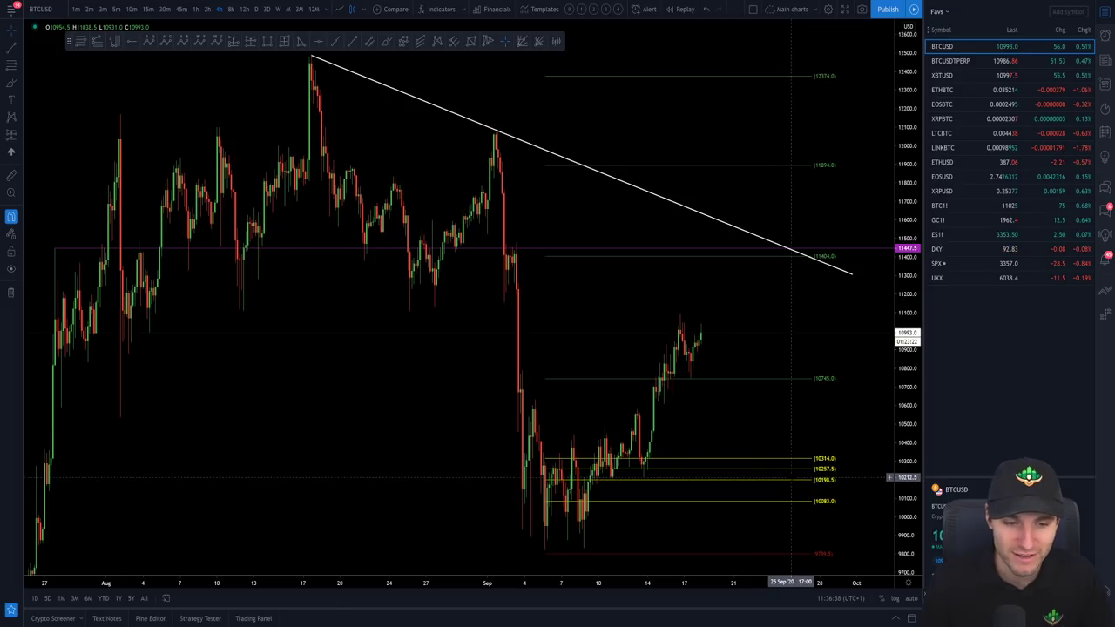
{"action": "left_click_drag", "start_coordinate": [840, 430], "coordinate": [854, 423]}
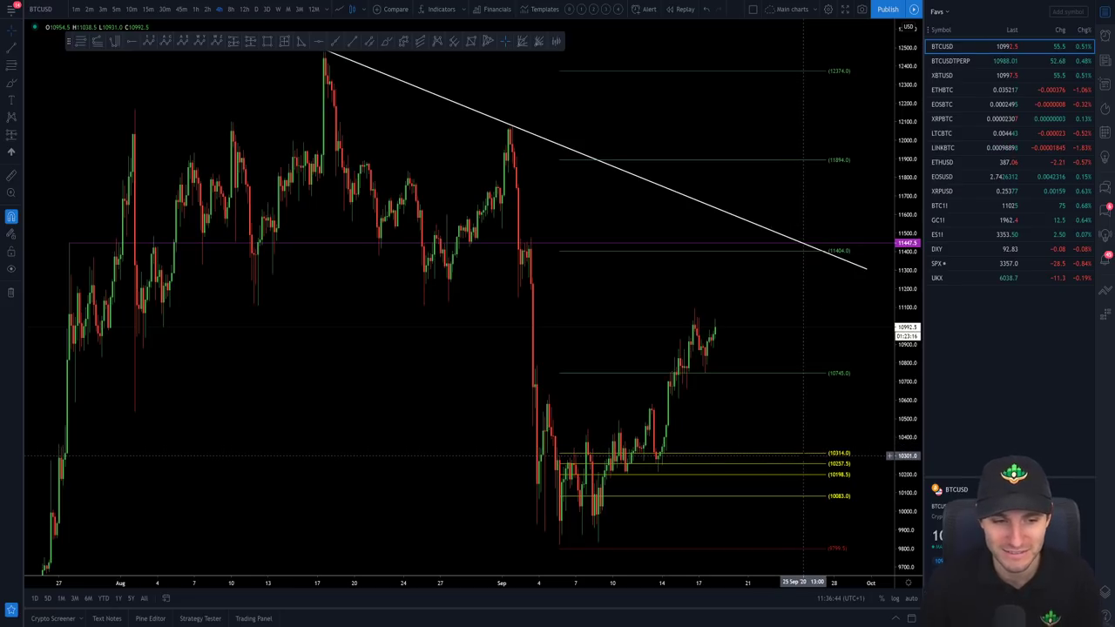
{"action": "left_click", "coordinate": [800, 459]}
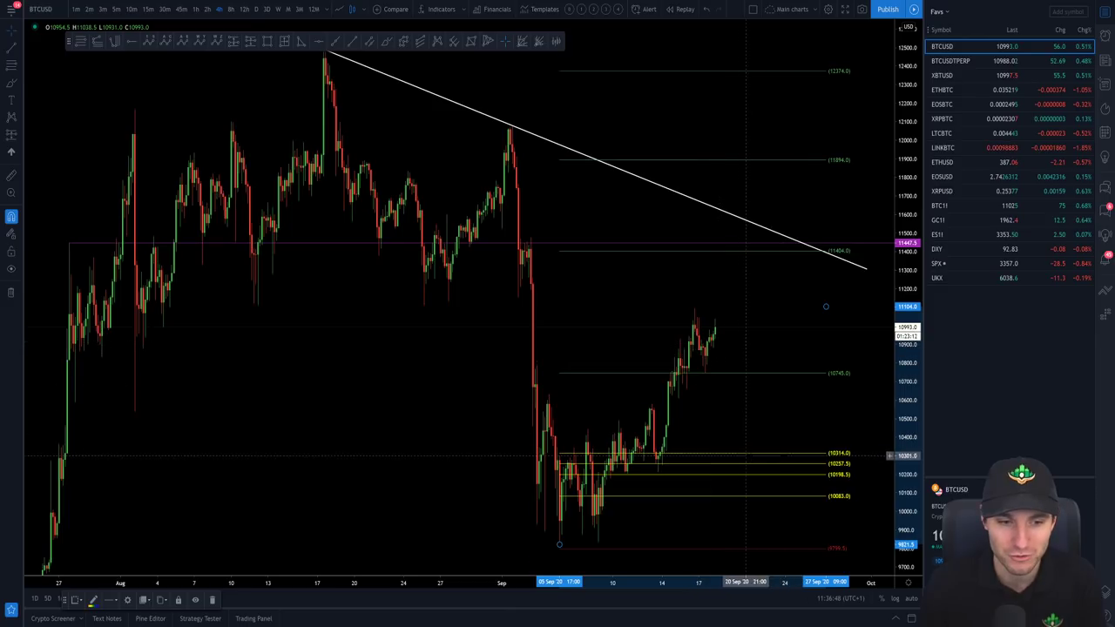
{"action": "key", "text": "Delete"}
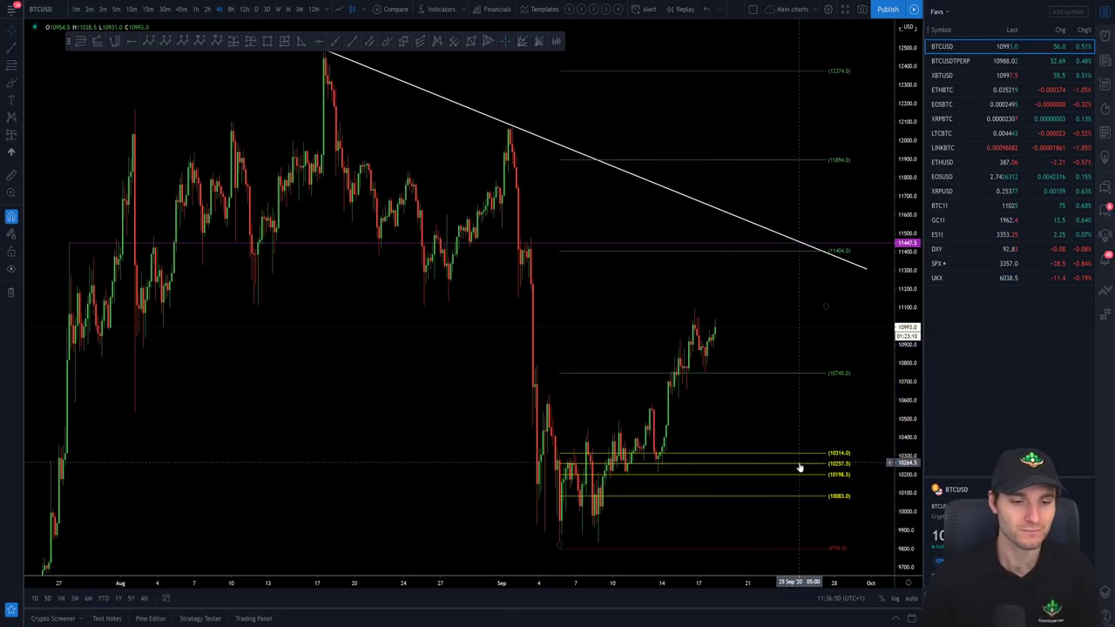
- Switch to the footprint charting app and examine the 30-minute BitMEX XBTUSD delta clusters around the two latest highs
{"action": "scroll", "coordinate": [795, 459], "scroll_direction": "up", "scroll_amount": 2}
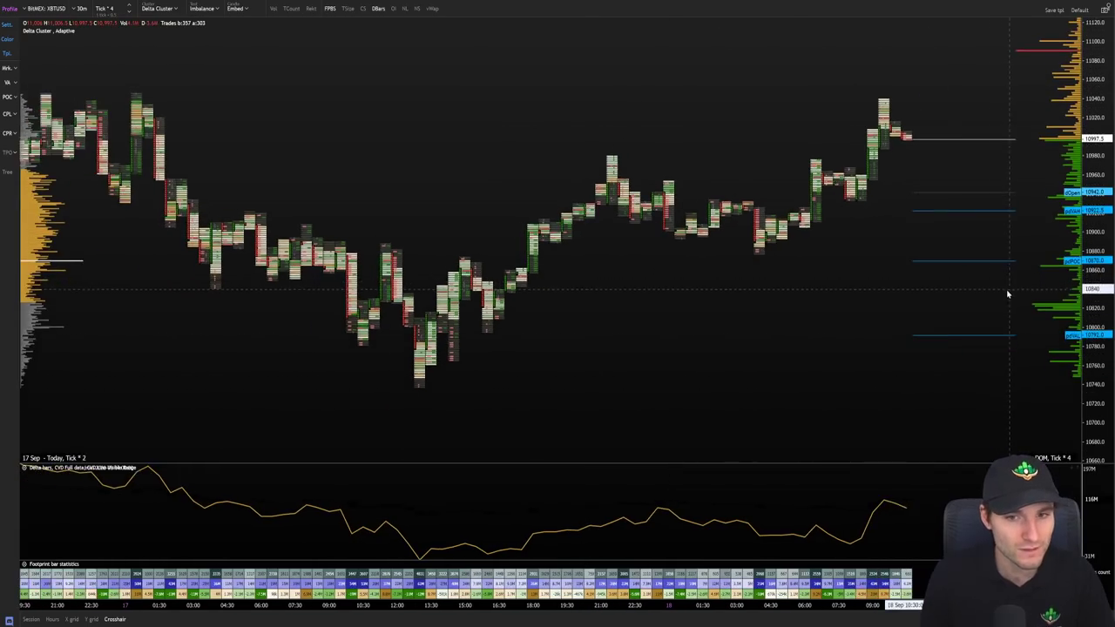
{"action": "left_click_drag", "start_coordinate": [1006, 293], "coordinate": [917, 328]}
{"action": "scroll", "coordinate": [1020, 186], "scroll_direction": "up", "scroll_amount": 6}
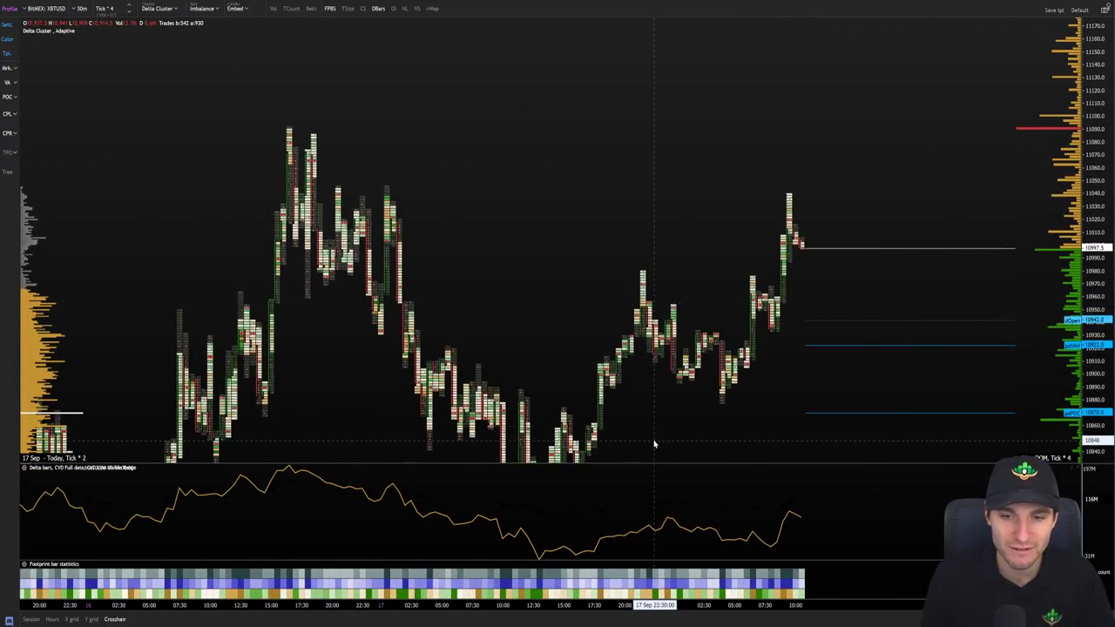
{"action": "scroll", "coordinate": [801, 398], "scroll_direction": "down", "scroll_amount": 4}
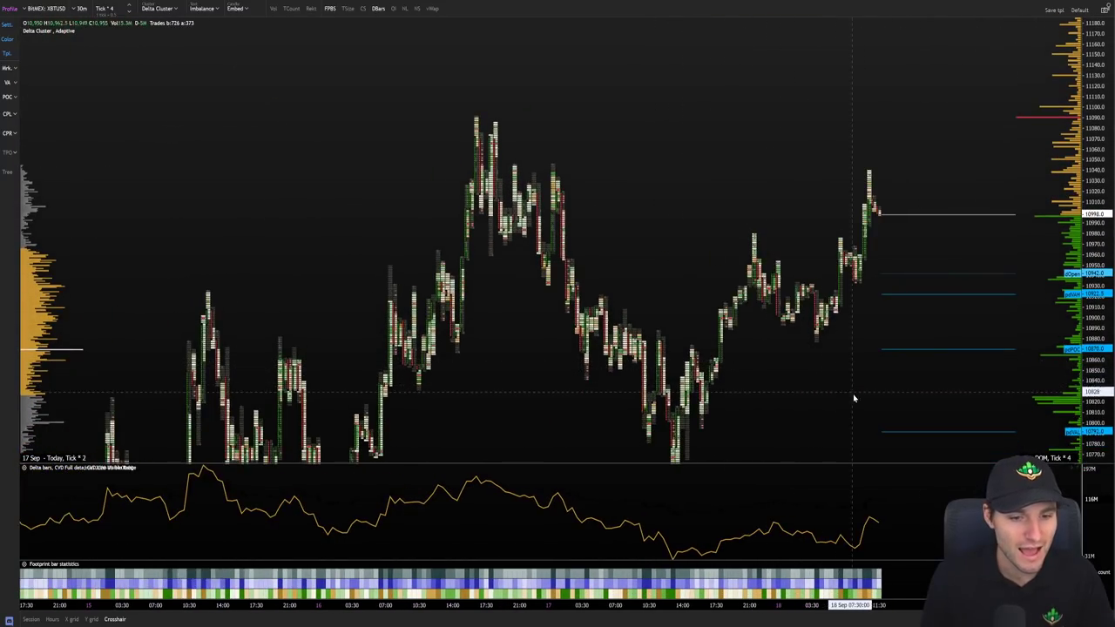
{"action": "scroll", "coordinate": [838, 409], "scroll_direction": "up", "scroll_amount": 2}
{"action": "left_click_drag", "start_coordinate": [811, 368], "coordinate": [565, 348]}
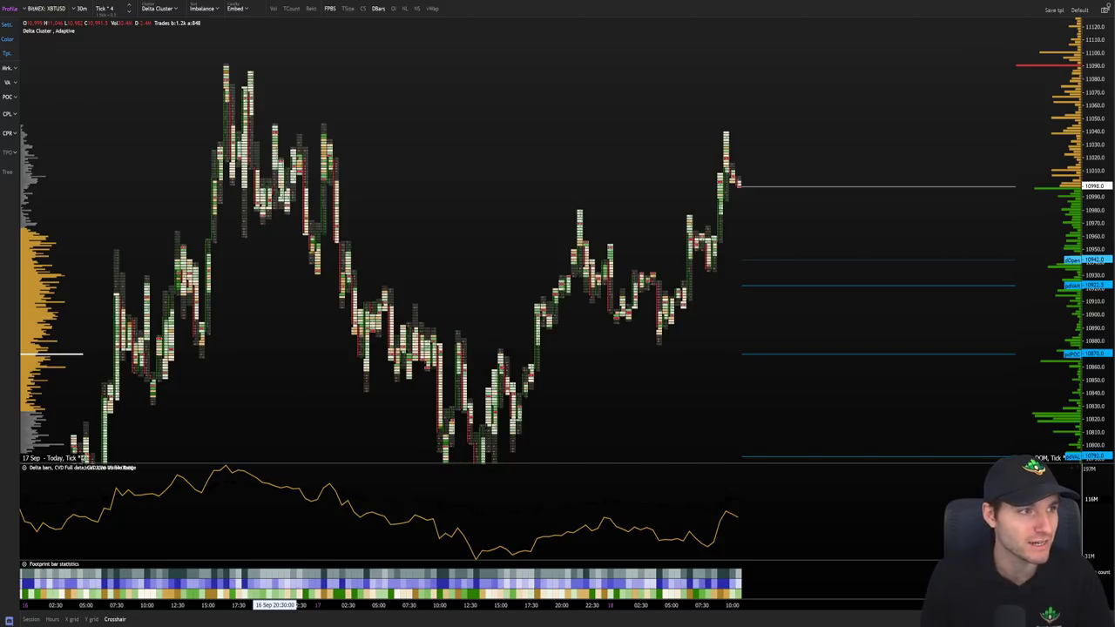
- Switch back to the TradingView BTCUSD chart and examine the price structure from early August to the latest 4-hour candles
{"action": "key", "text": "alt+Tab"}
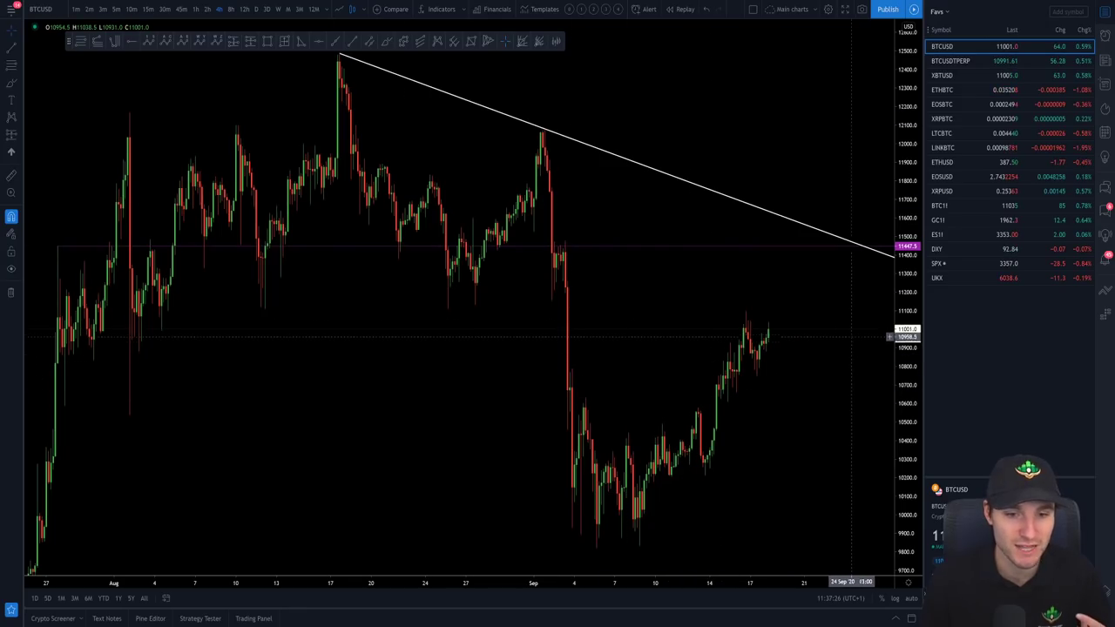
{"action": "scroll", "coordinate": [826, 423], "scroll_direction": "up", "scroll_amount": 3}
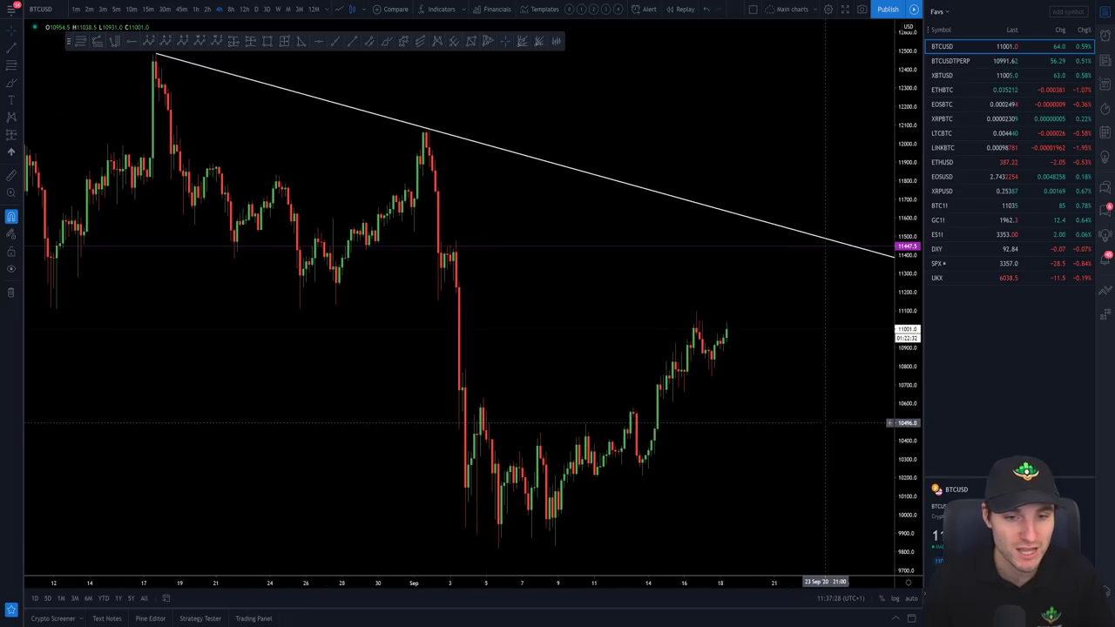
{"action": "left_click_drag", "start_coordinate": [899, 410], "coordinate": [903, 368]}
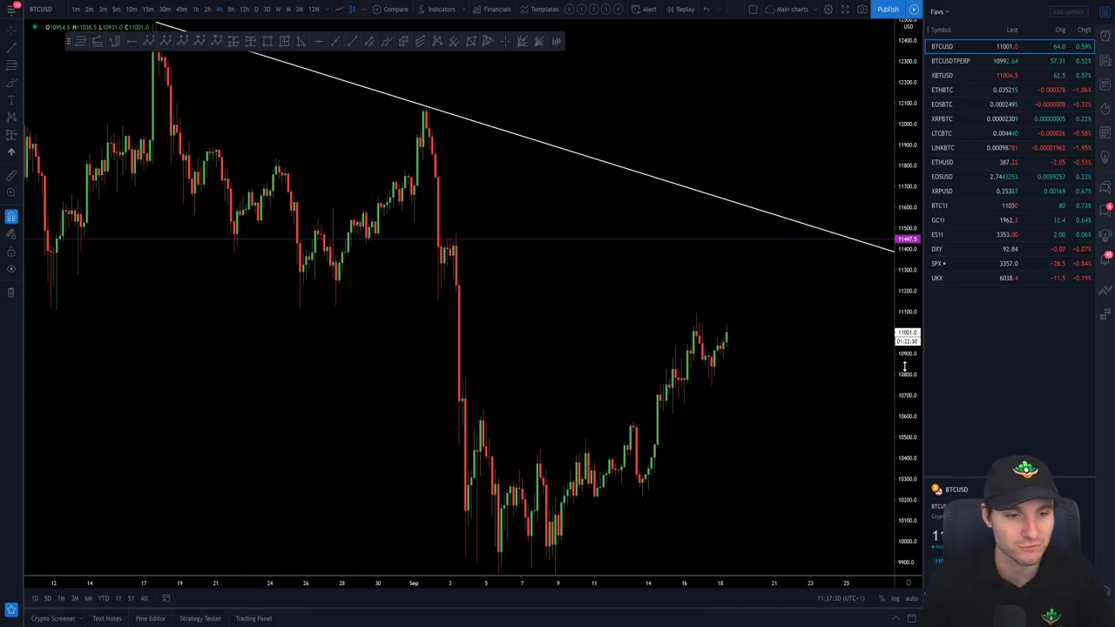
{"action": "left_click_drag", "start_coordinate": [800, 453], "coordinate": [811, 374]}
{"action": "scroll", "coordinate": [801, 376], "scroll_direction": "down", "scroll_amount": 5}
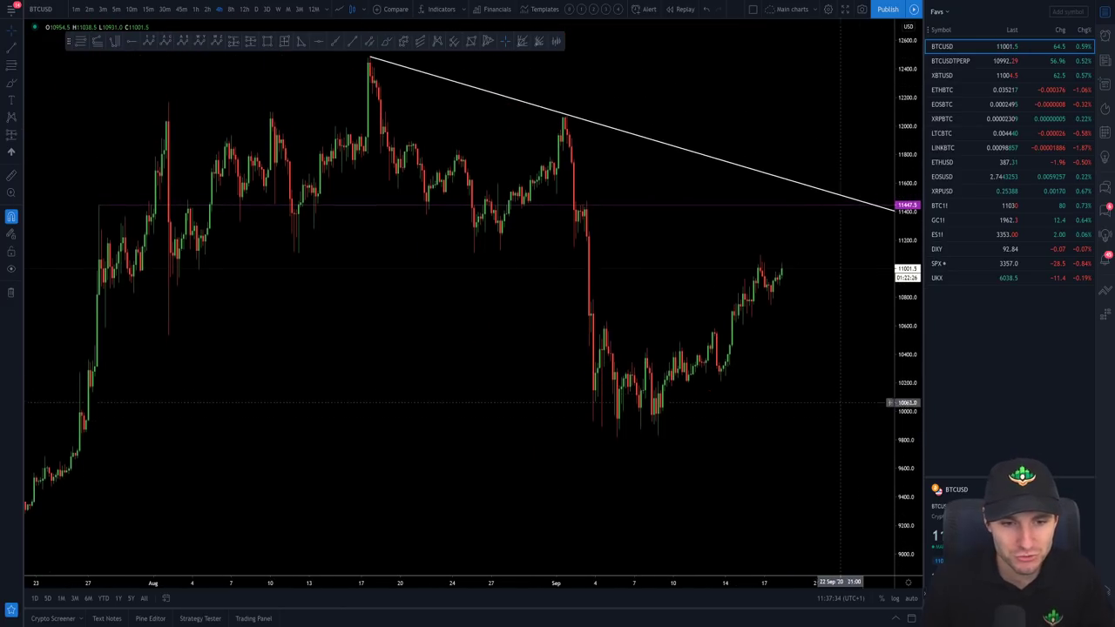
{"action": "scroll", "coordinate": [781, 438], "scroll_direction": "down", "scroll_amount": 1}
{"action": "left_click_drag", "start_coordinate": [775, 435], "coordinate": [706, 451]}
{"action": "scroll", "coordinate": [704, 452], "scroll_direction": "up", "scroll_amount": 1}
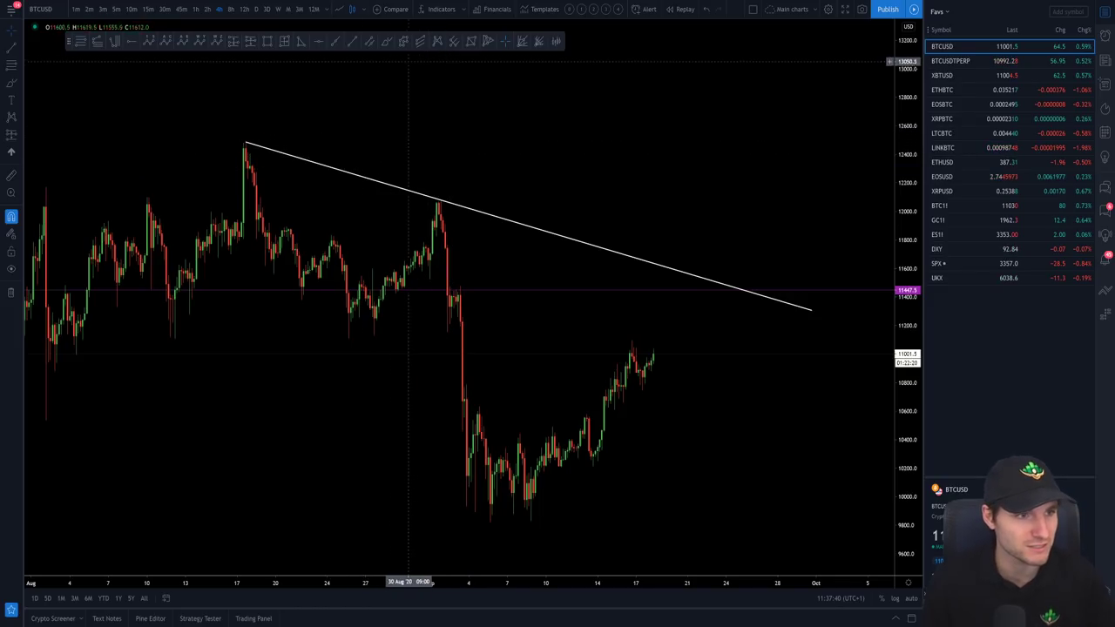
- Brush three arches over the early-August, mid-August and early-September highs to outline a head and shoulders pattern
{"action": "left_click", "coordinate": [386, 42]}
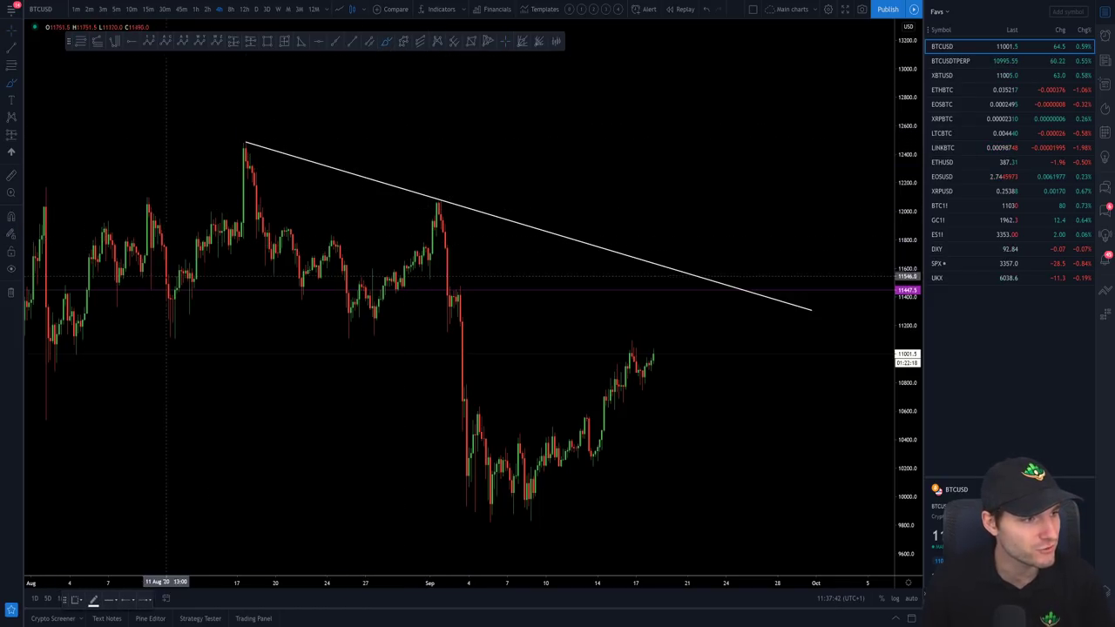
{"action": "mouse_move", "coordinate": [65, 280]}
{"action": "left_mouse_down"}
{"action": "mouse_move", "coordinate": [122, 199]}
{"action": "mouse_move", "coordinate": [161, 223]}
{"action": "mouse_move", "coordinate": [167, 249]}
{"action": "mouse_move", "coordinate": [194, 183]}
{"action": "mouse_move", "coordinate": [299, 156]}
{"action": "mouse_move", "coordinate": [331, 242]}
{"action": "left_mouse_up"}
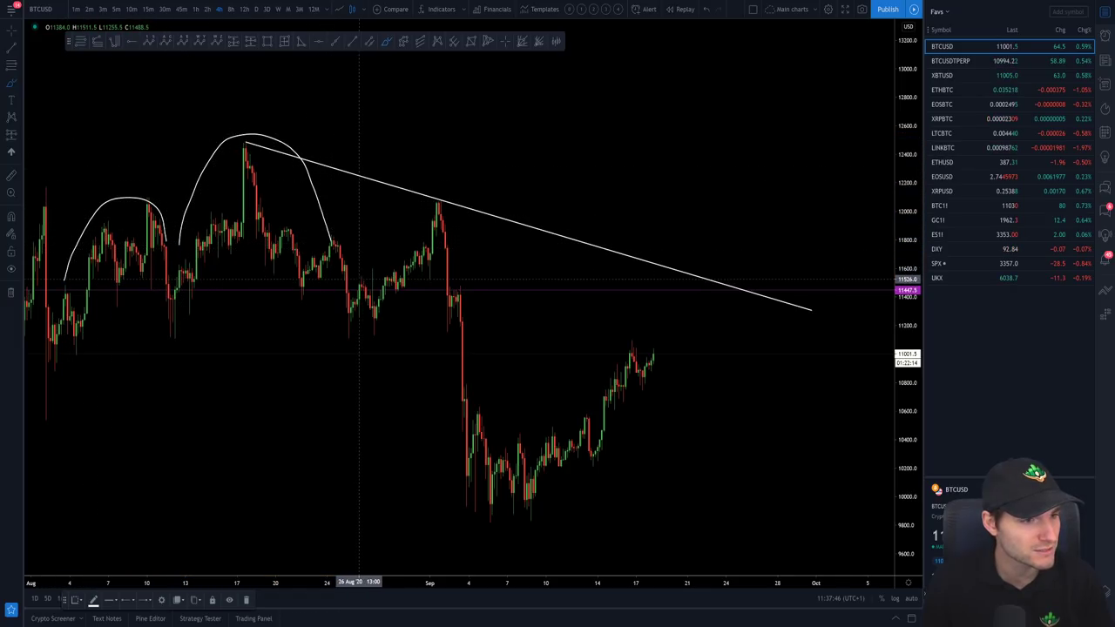
{"action": "mouse_move", "coordinate": [360, 277]}
{"action": "left_mouse_down"}
{"action": "mouse_move", "coordinate": [438, 204]}
{"action": "mouse_move", "coordinate": [461, 261]}
{"action": "left_mouse_up"}
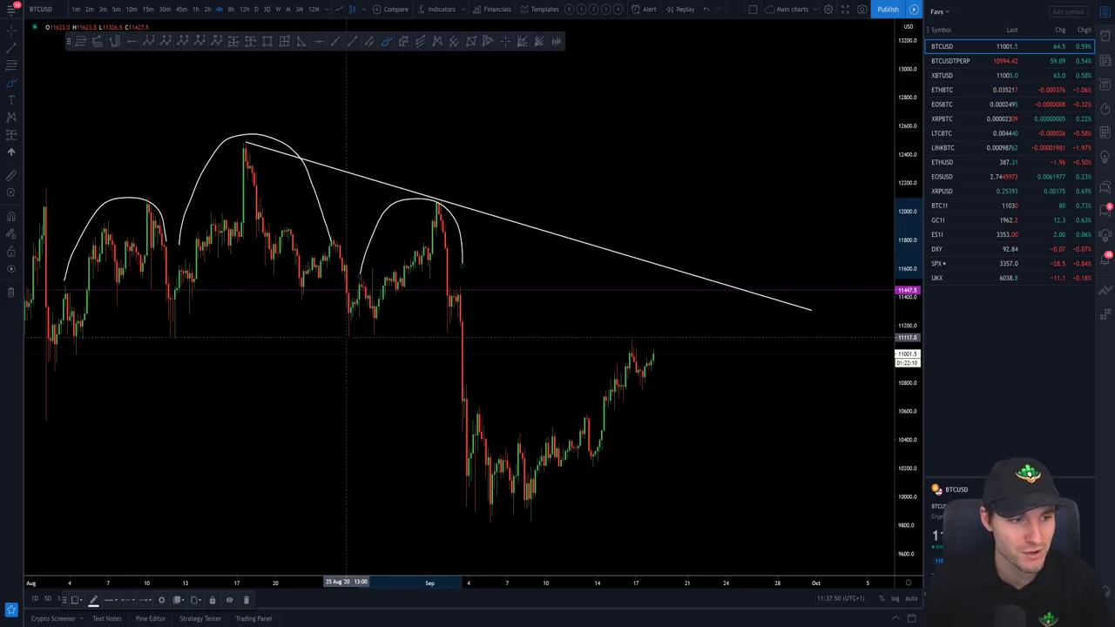
- Brush a path from the late-August low up to the early-September high and down to about 9940, and undo it
{"action": "mouse_move", "coordinate": [351, 315]}
{"action": "left_mouse_down"}
{"action": "mouse_move", "coordinate": [348, 329]}
{"action": "mouse_move", "coordinate": [437, 209]}
{"action": "mouse_move", "coordinate": [471, 504]}
{"action": "left_mouse_up"}
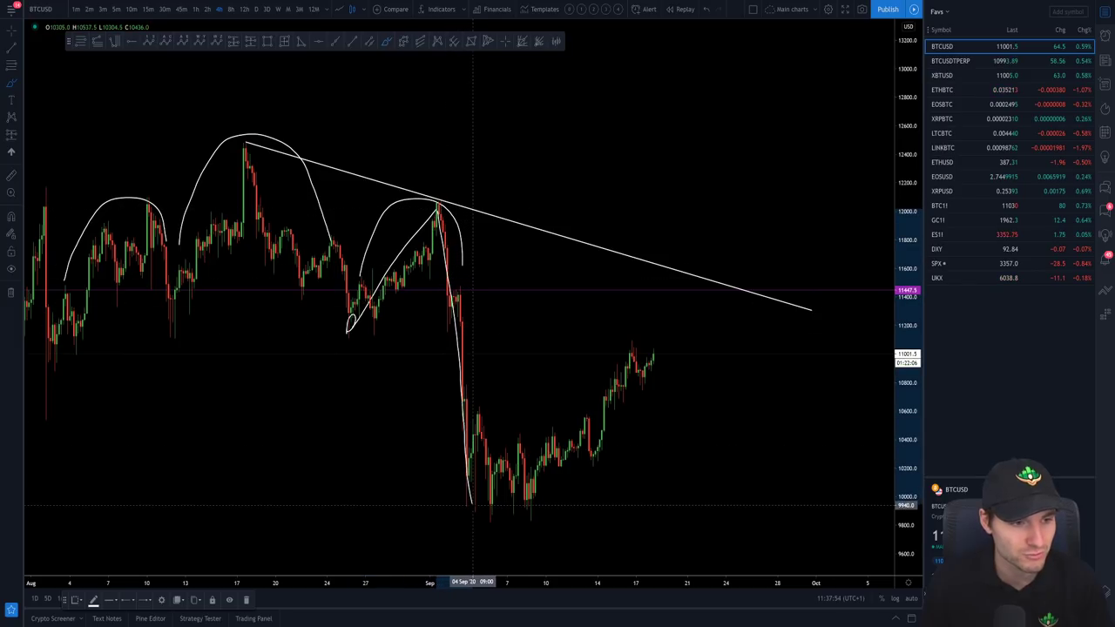
{"action": "key", "text": "ctrl+z"}
{"action": "key", "text": "ctrl+z"}
{"action": "key", "text": "ctrl+z"}
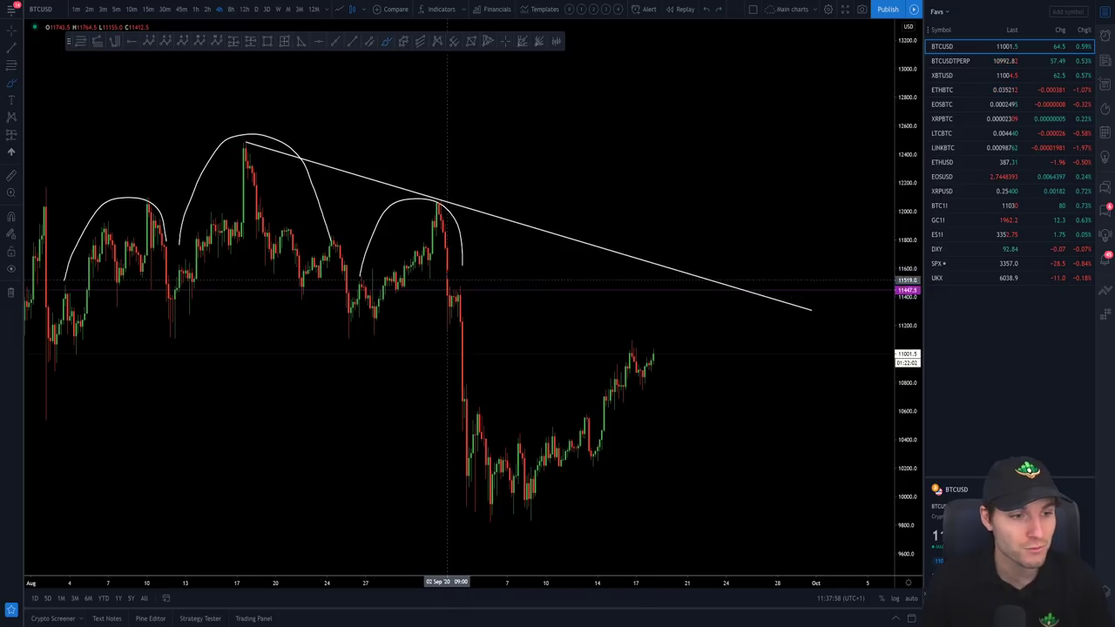
- Brush a horizontal neckline at about 11040 below the last arch and a stroke down along the early-September drop
{"action": "left_click_drag", "start_coordinate": [346, 345], "coordinate": [507, 347]}
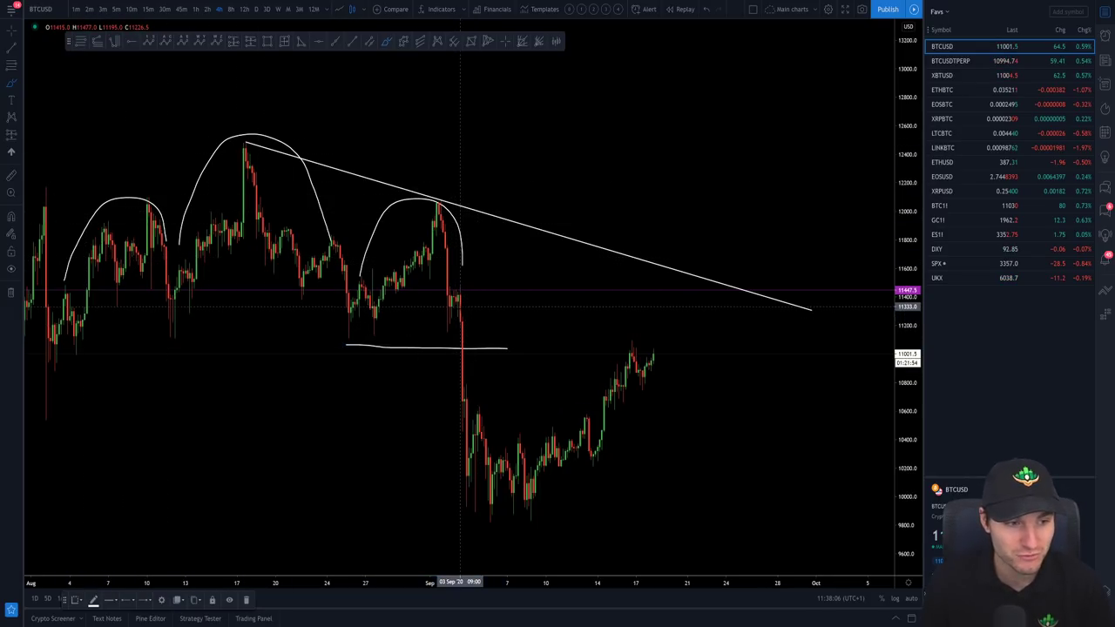
{"action": "left_click_drag", "start_coordinate": [455, 305], "coordinate": [470, 495]}
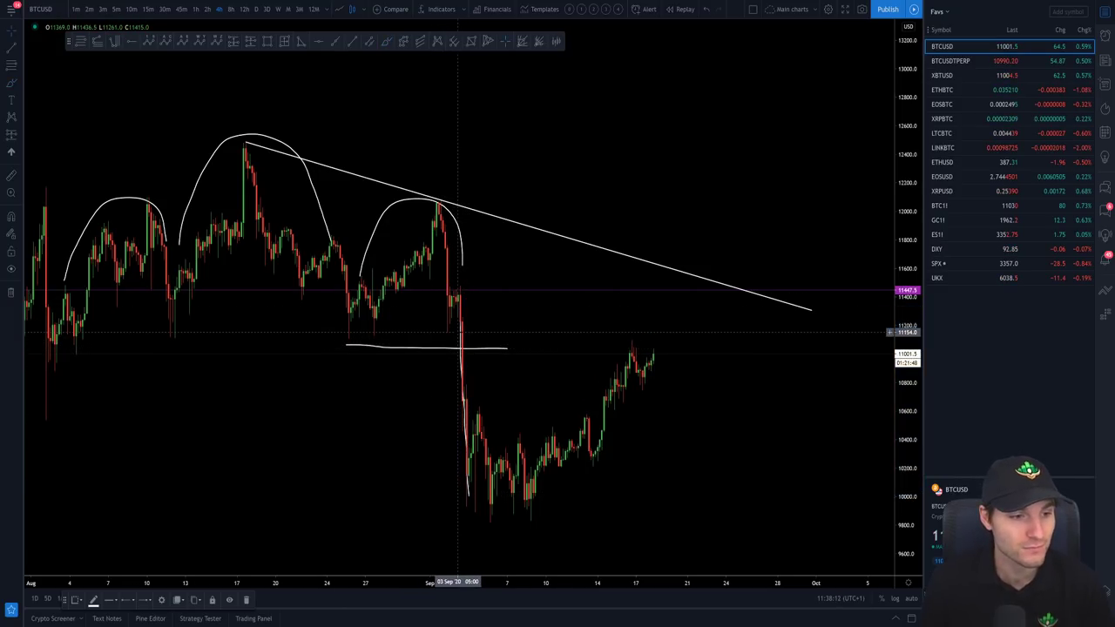
- Delete the brushed neckline and the three head and shoulders arches from the chart
{"action": "left_click", "coordinate": [450, 348]}
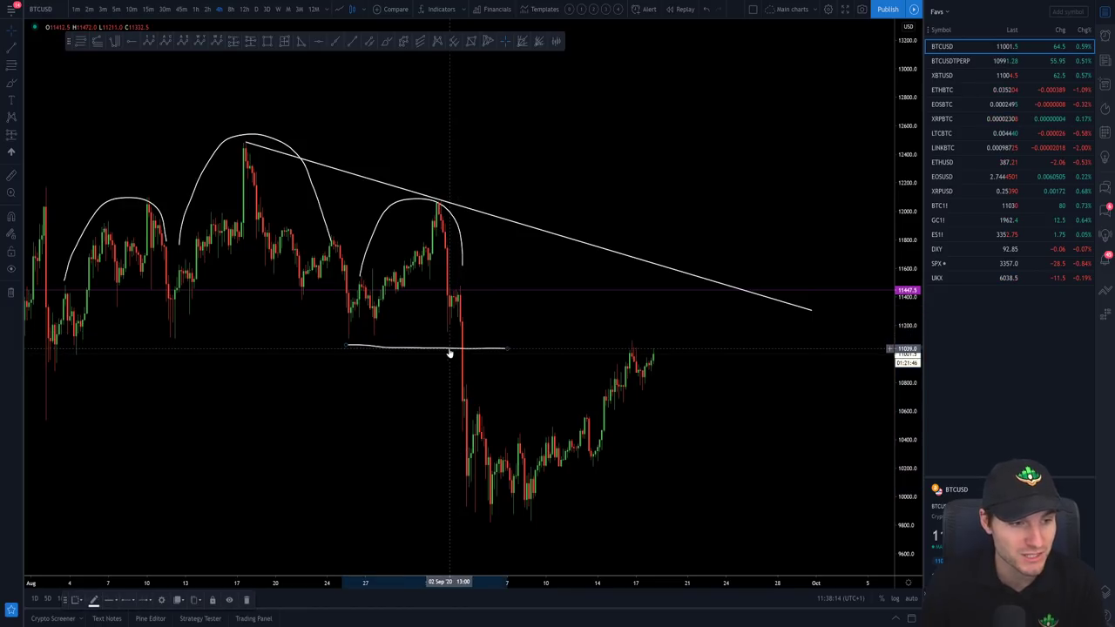
{"action": "key", "text": "Delete"}
{"action": "left_click", "coordinate": [377, 226]}
{"action": "key", "text": "Delete"}
{"action": "left_click", "coordinate": [323, 224]}
{"action": "key", "text": "Delete"}
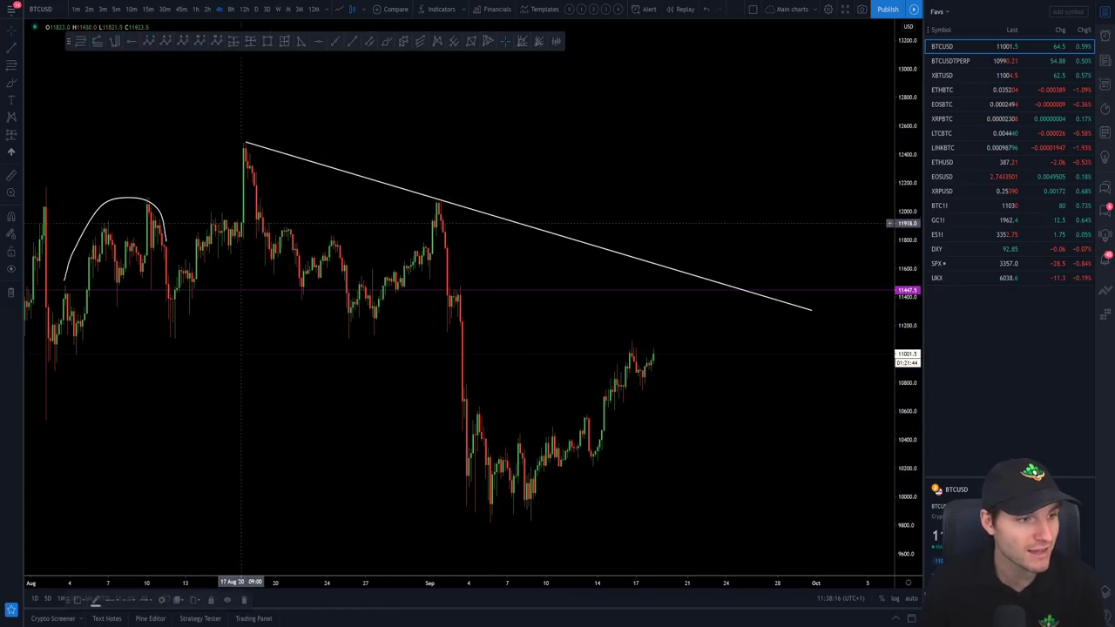
{"action": "left_click", "coordinate": [161, 220]}
{"action": "key", "text": "Delete"}
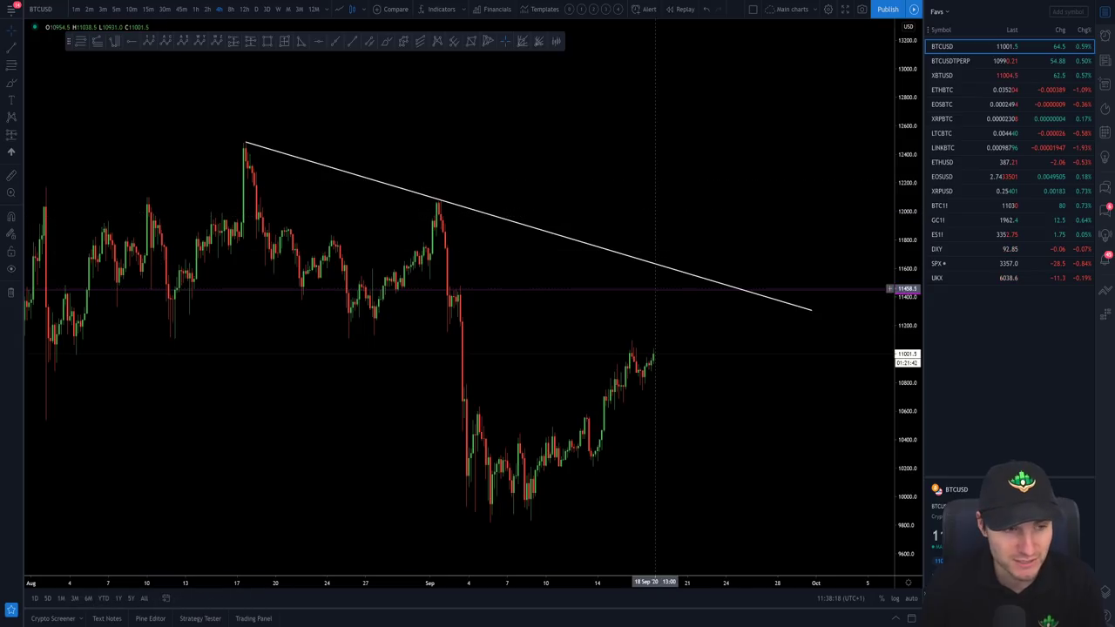
- Turn on automatic price scaling for the BTCUSD chart
{"action": "scroll", "coordinate": [723, 349], "scroll_direction": "up", "scroll_amount": 1}
{"action": "left_click", "coordinate": [911, 598]}
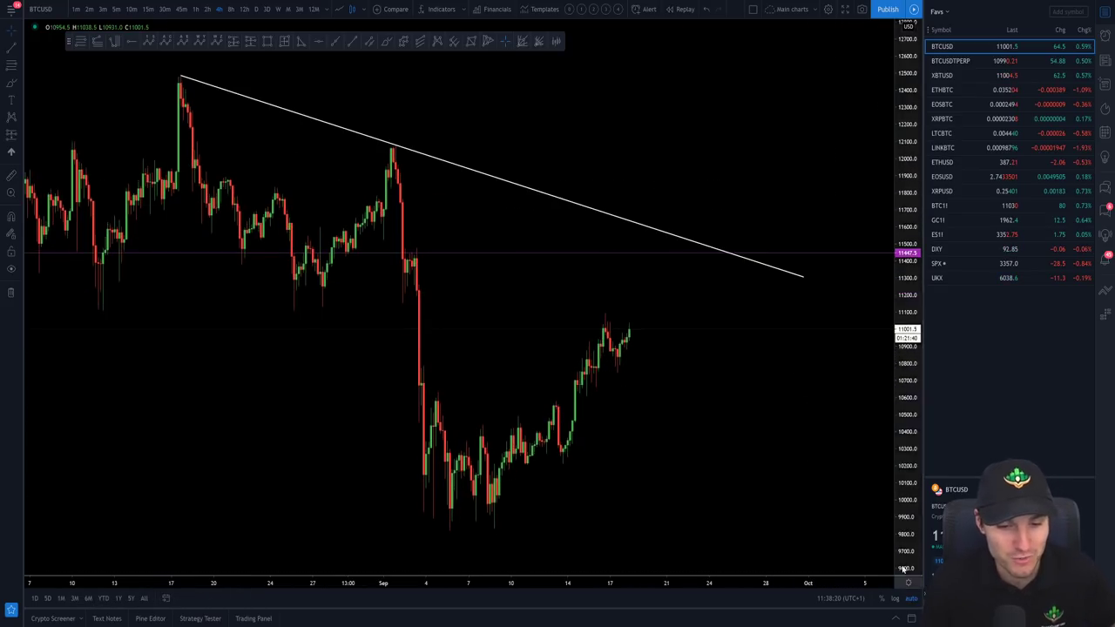
{"action": "scroll", "coordinate": [660, 391], "scroll_direction": "up", "scroll_amount": 2}
{"action": "scroll", "coordinate": [466, 273], "scroll_direction": "left", "scroll_amount": 1}
- Switch to Discord to read the rising wedge search results in the bitcoin channel, and return to the BTCUSD chart
{"action": "key", "text": "alt+Tab"}
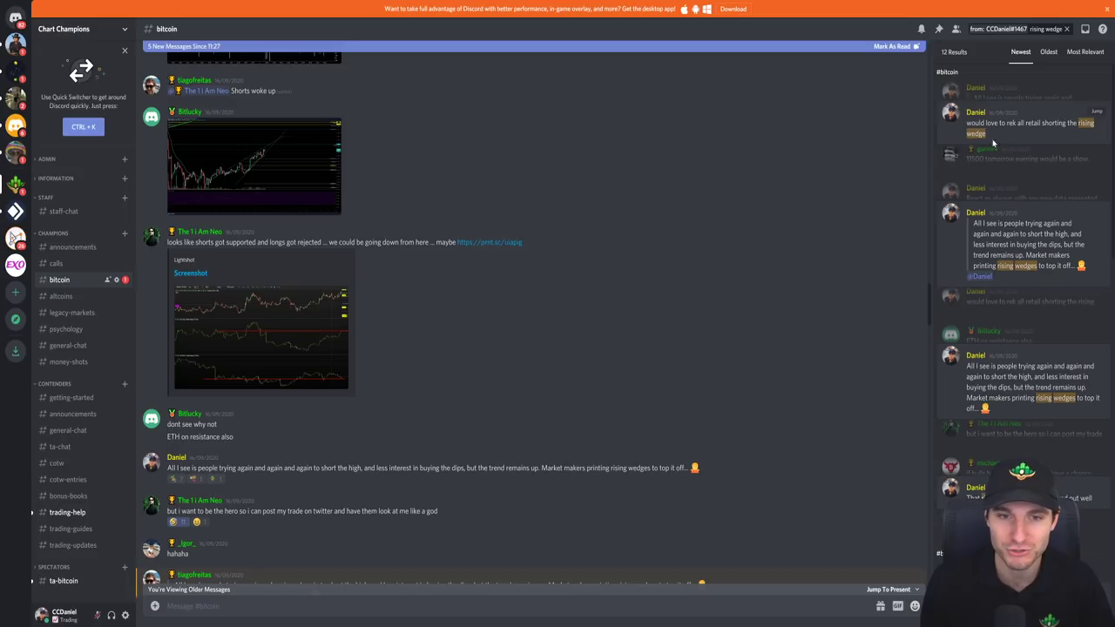
{"action": "key", "text": "alt+Tab"}
{"action": "scroll", "coordinate": [682, 383], "scroll_direction": "up", "scroll_amount": 1}
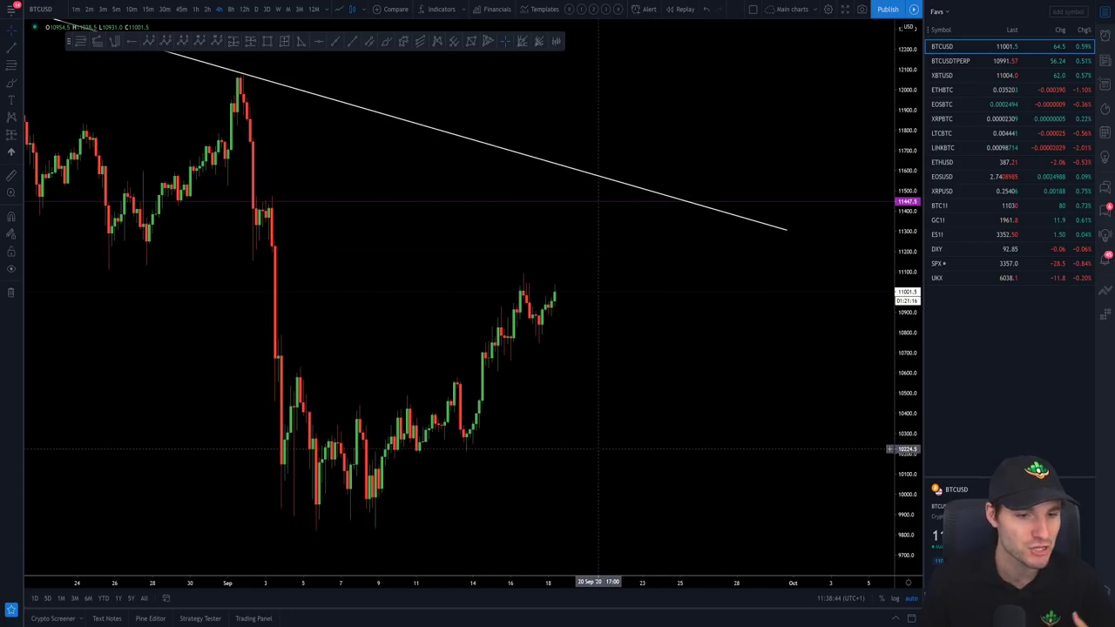
- Stretch the price scale and examine the early-September drop and the recovery since then
{"action": "left_click_drag", "start_coordinate": [903, 397], "coordinate": [901, 356]}
{"action": "left_click_drag", "start_coordinate": [678, 449], "coordinate": [806, 423]}
{"action": "scroll", "coordinate": [792, 423], "scroll_direction": "up", "scroll_amount": 2}
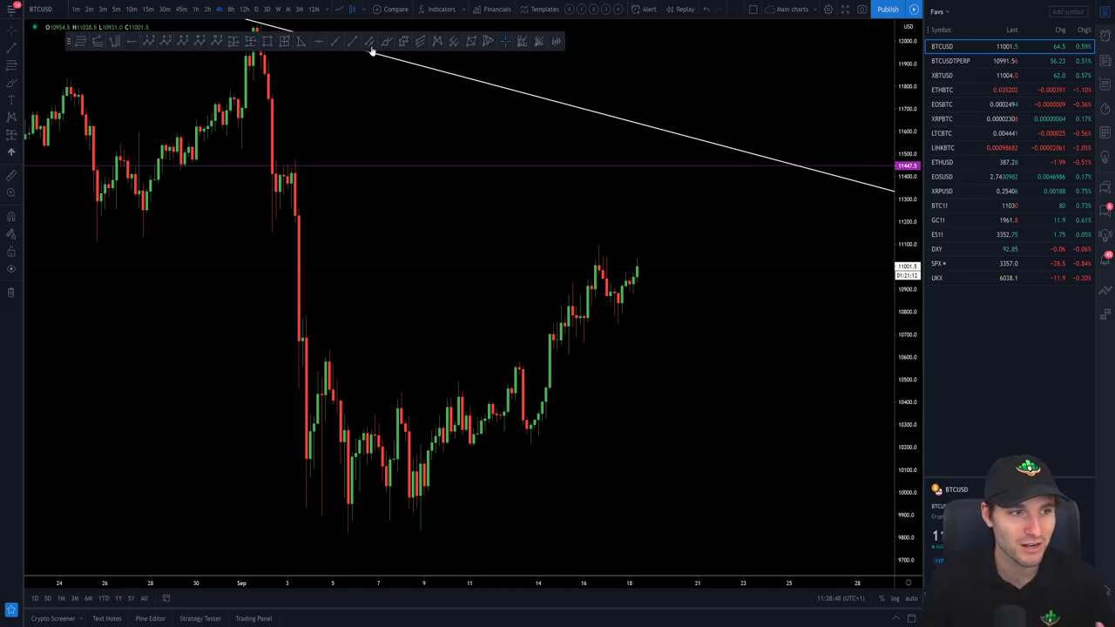
{"action": "scroll", "coordinate": [473, 252], "scroll_direction": "down", "scroll_amount": 2}
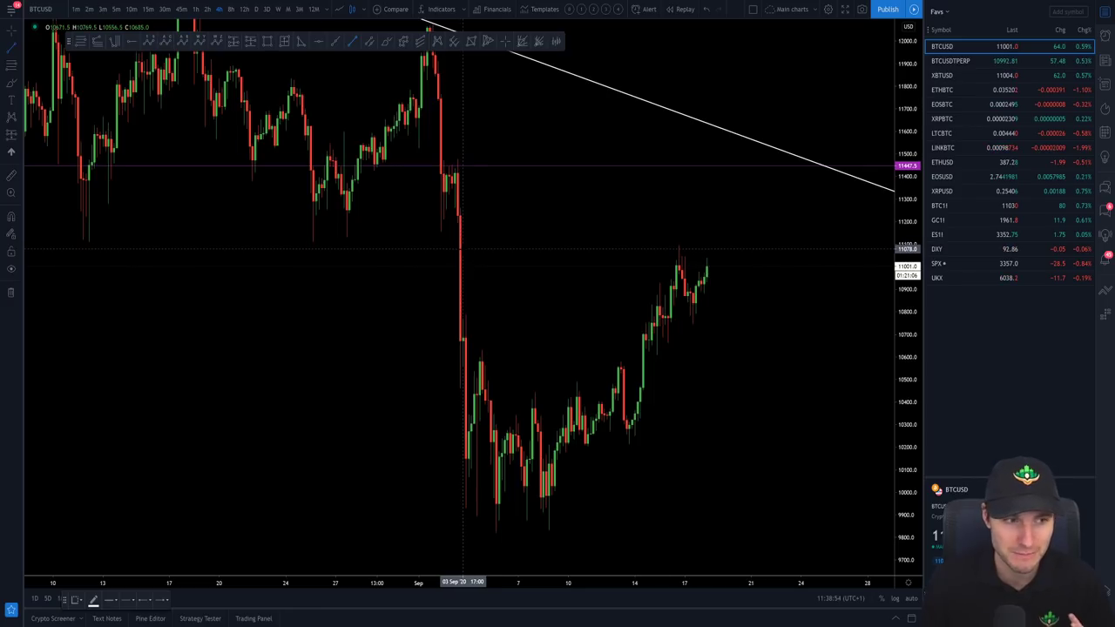
{"action": "left_click_drag", "start_coordinate": [460, 201], "coordinate": [263, 209]}
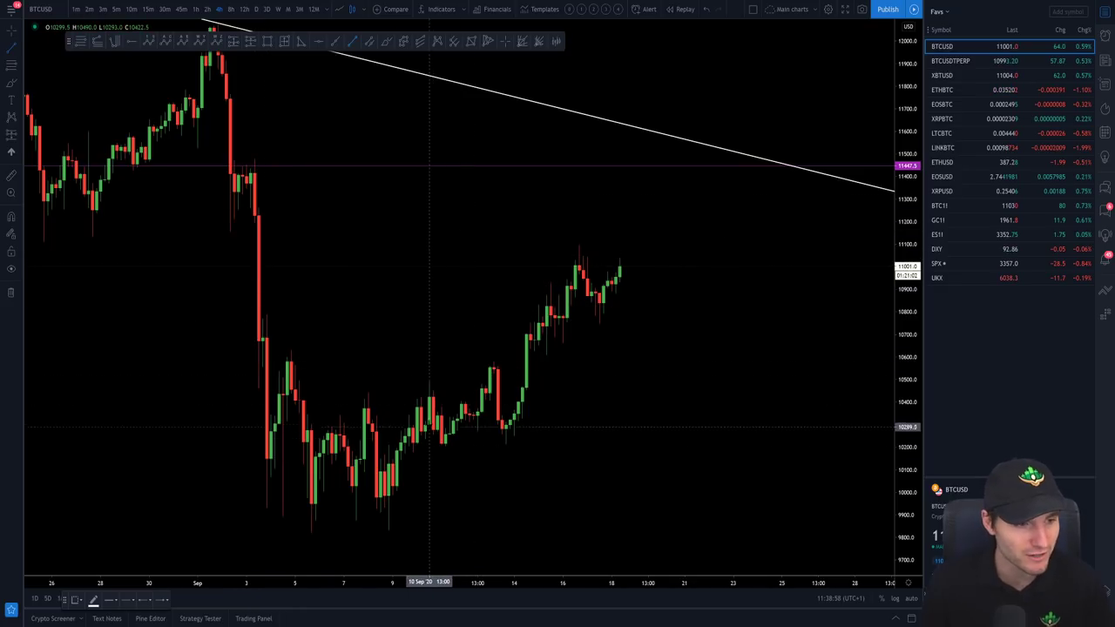
{"action": "scroll", "coordinate": [688, 335], "scroll_direction": "down", "scroll_amount": 3}
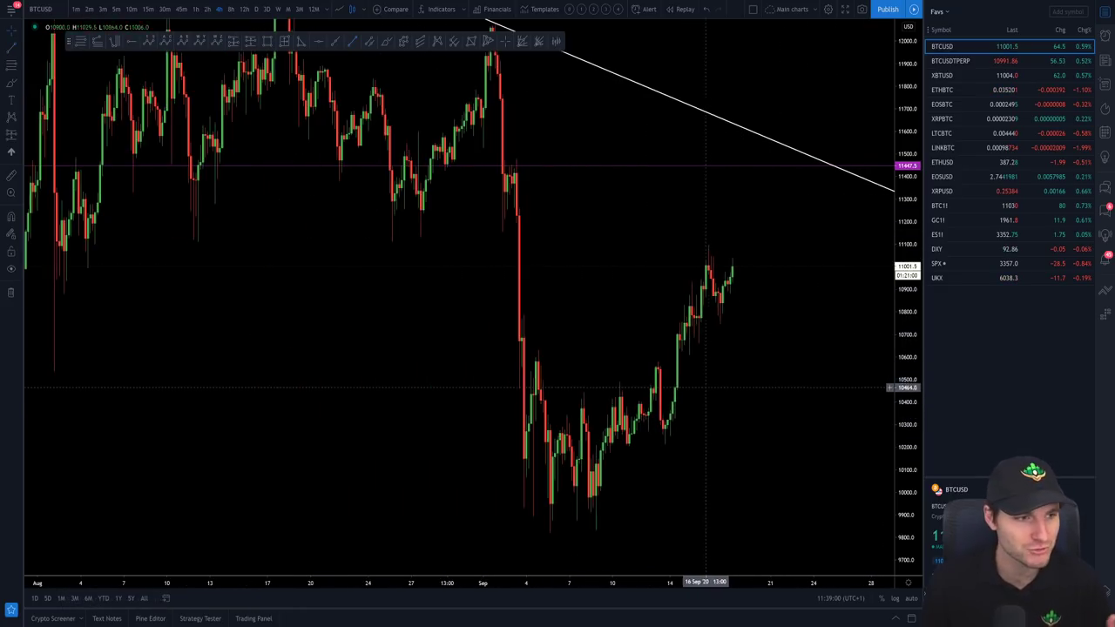
- Compare the early-September drop on the ES1! chart with the same drop on BTCUSD
{"action": "left_click", "coordinate": [945, 234]}
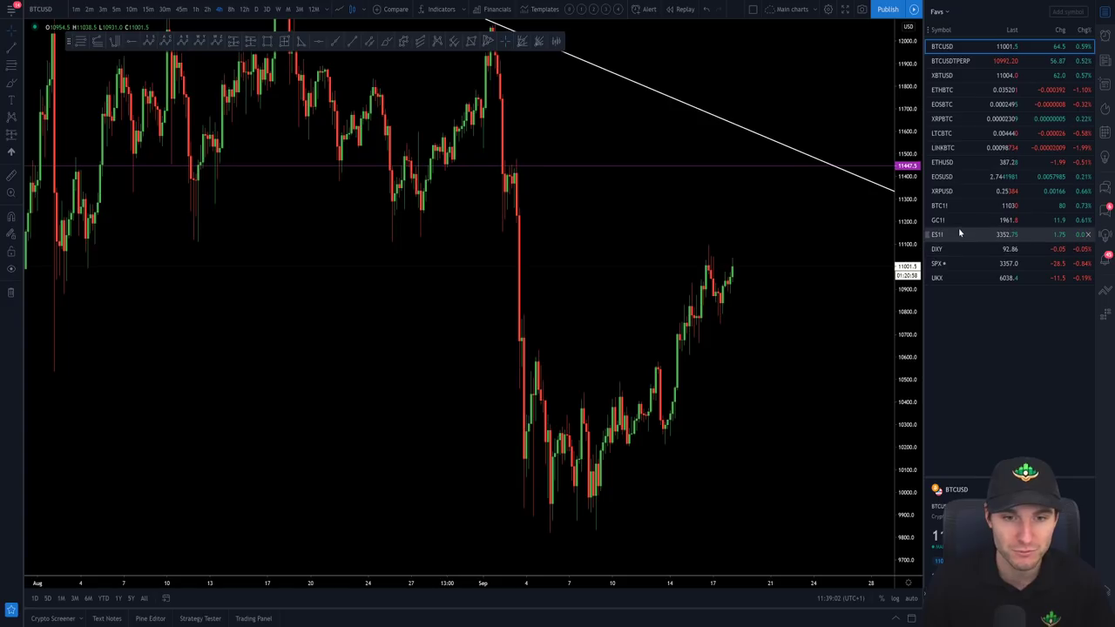
{"action": "scroll", "coordinate": [821, 344], "scroll_direction": "down", "scroll_amount": 4}
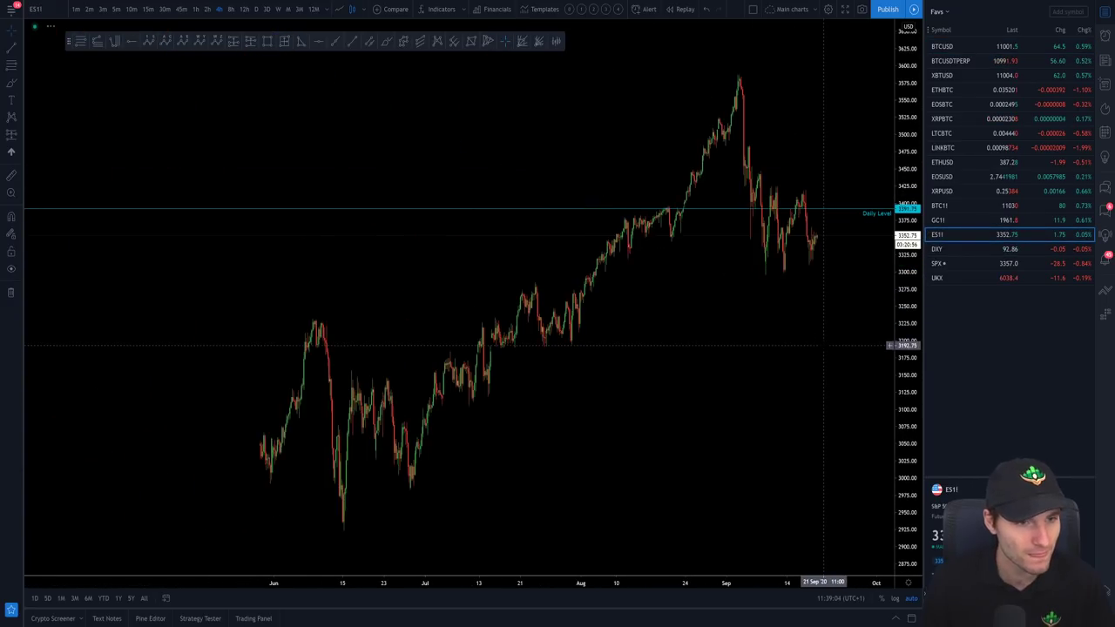
{"action": "scroll", "coordinate": [817, 345], "scroll_direction": "up", "scroll_amount": 6}
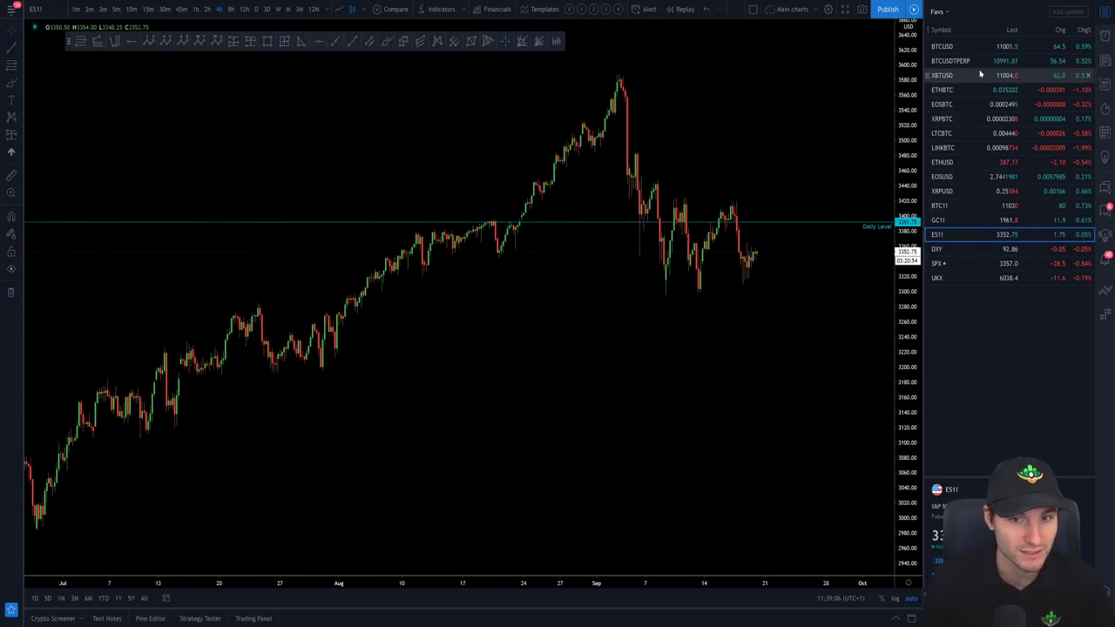
{"action": "left_click", "coordinate": [943, 46]}
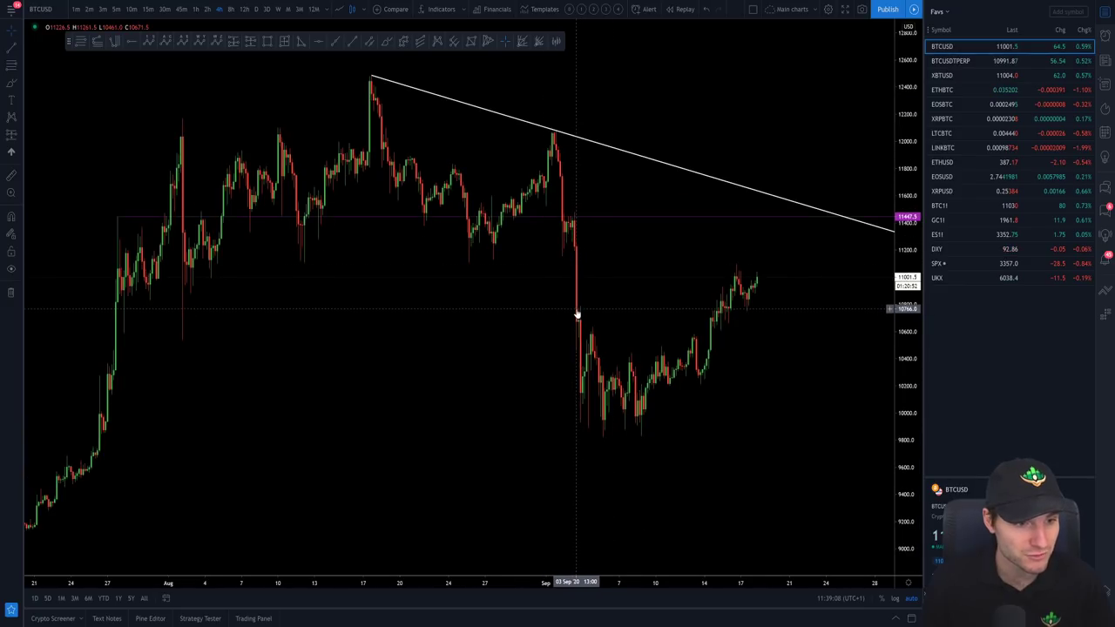
{"action": "left_click", "coordinate": [951, 234]}
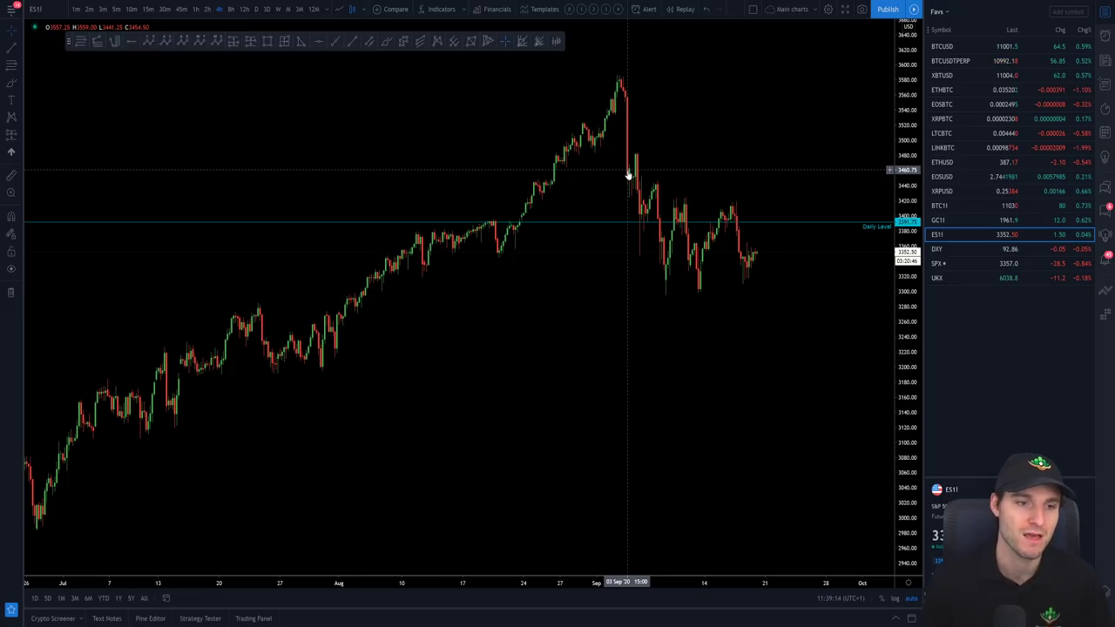
{"action": "left_click", "coordinate": [947, 47]}
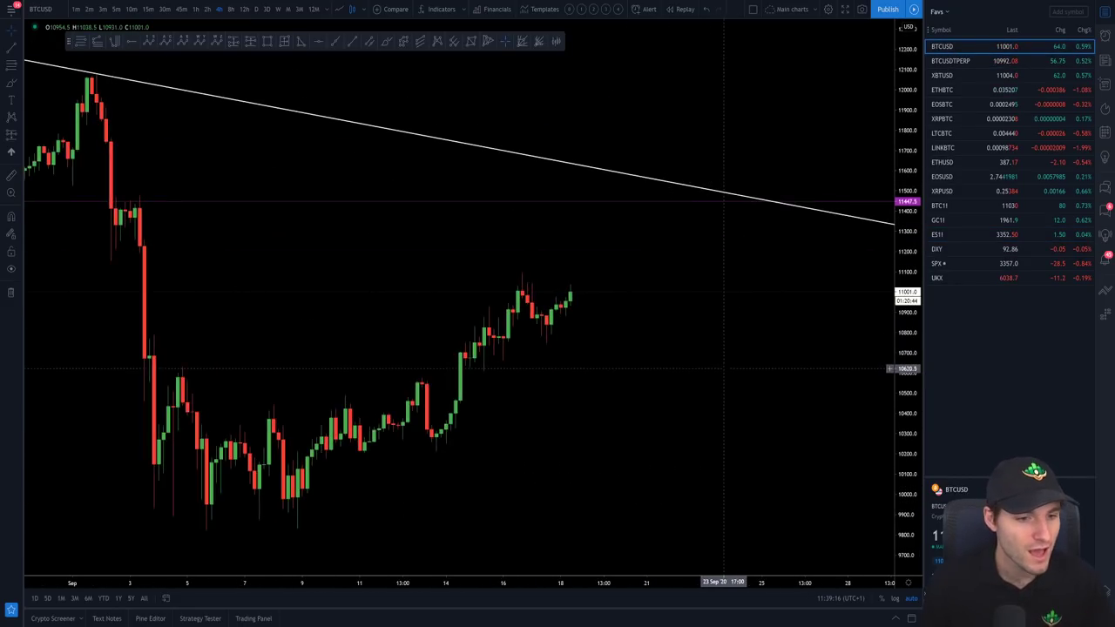
- Switch to Discord to reread the message about market makers printing rising wedges, and return to the BTCUSD chart
{"action": "left_click_drag", "start_coordinate": [538, 305], "coordinate": [667, 292]}
{"action": "key", "text": "alt+Tab"}
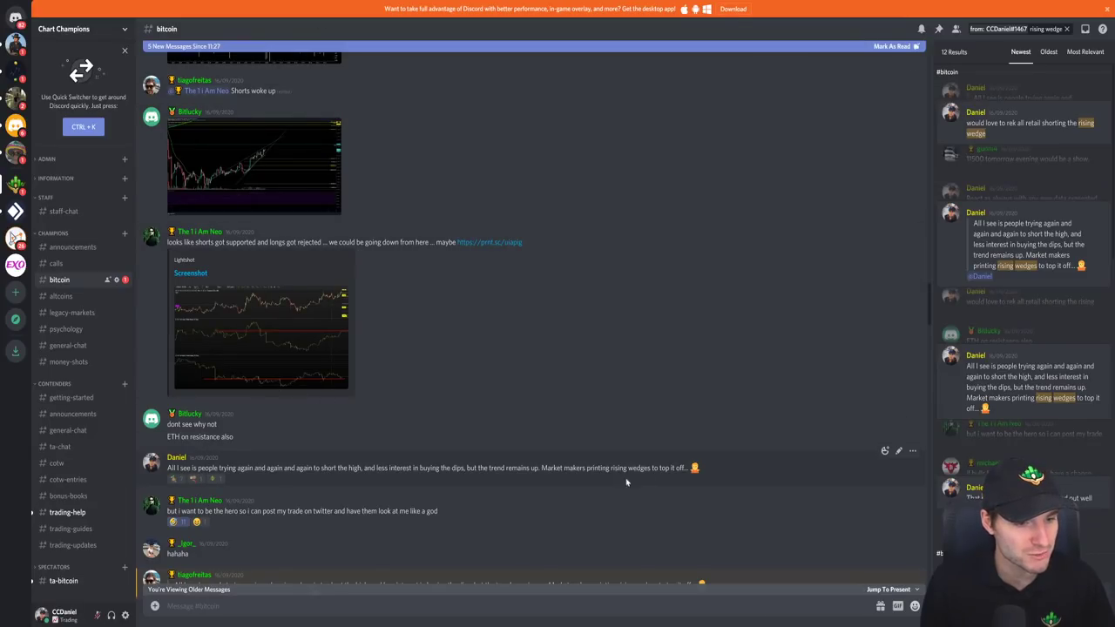
{"action": "key", "text": "alt+Tab"}
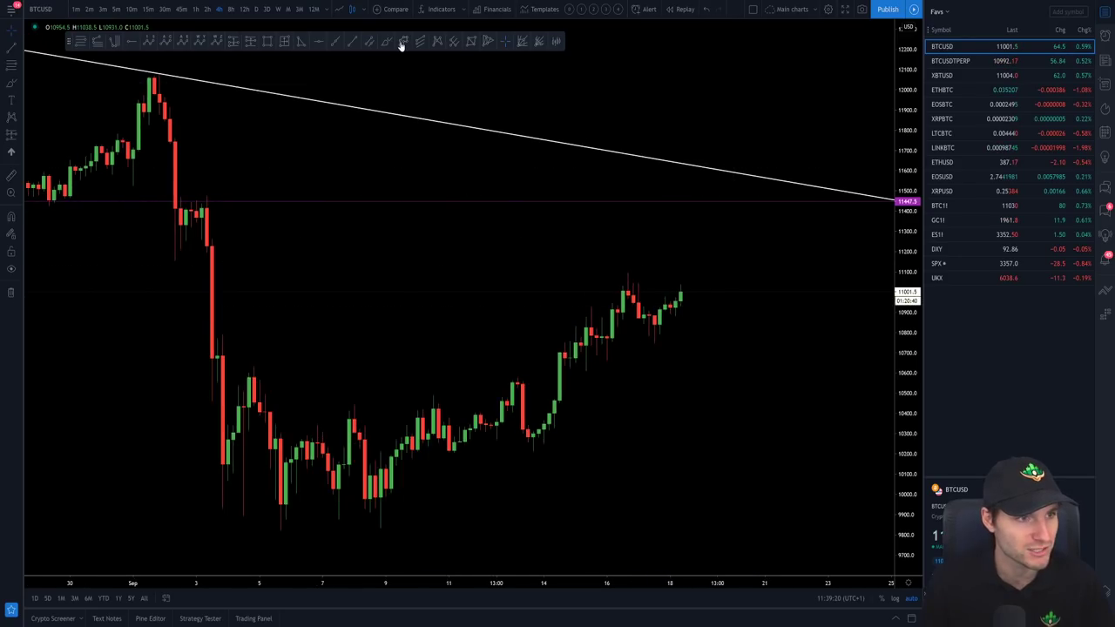
- Draw a rising wedge with trend lines from about 10182 to 11183.5 below the mid-September candles and 10558.5 to 11078.5 above them
{"action": "left_click", "coordinate": [352, 41]}
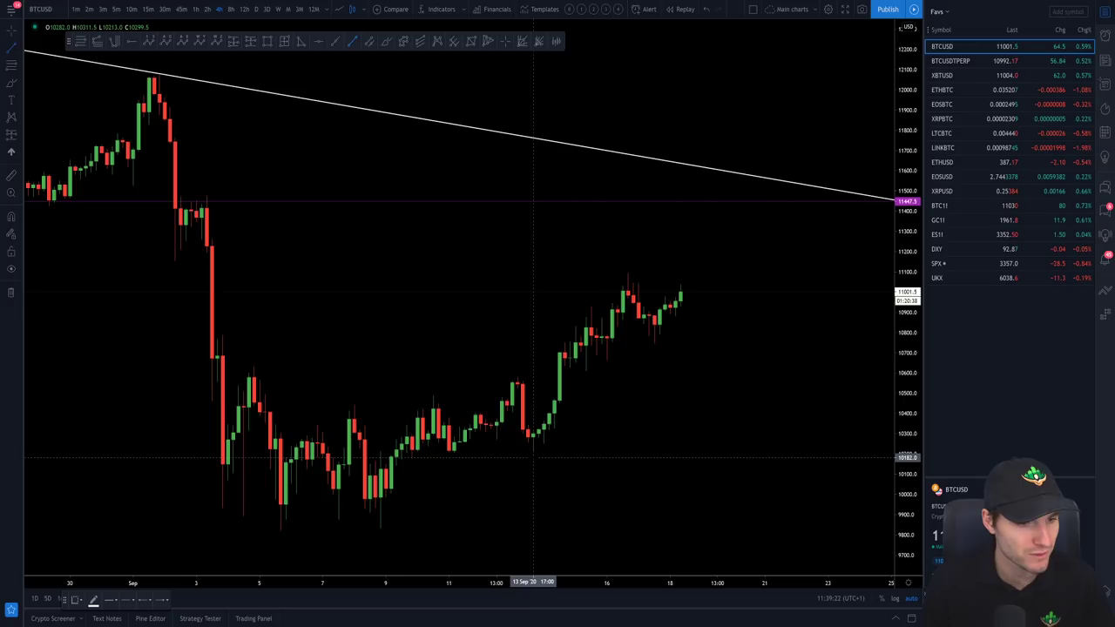
{"action": "left_click", "coordinate": [533, 457]}
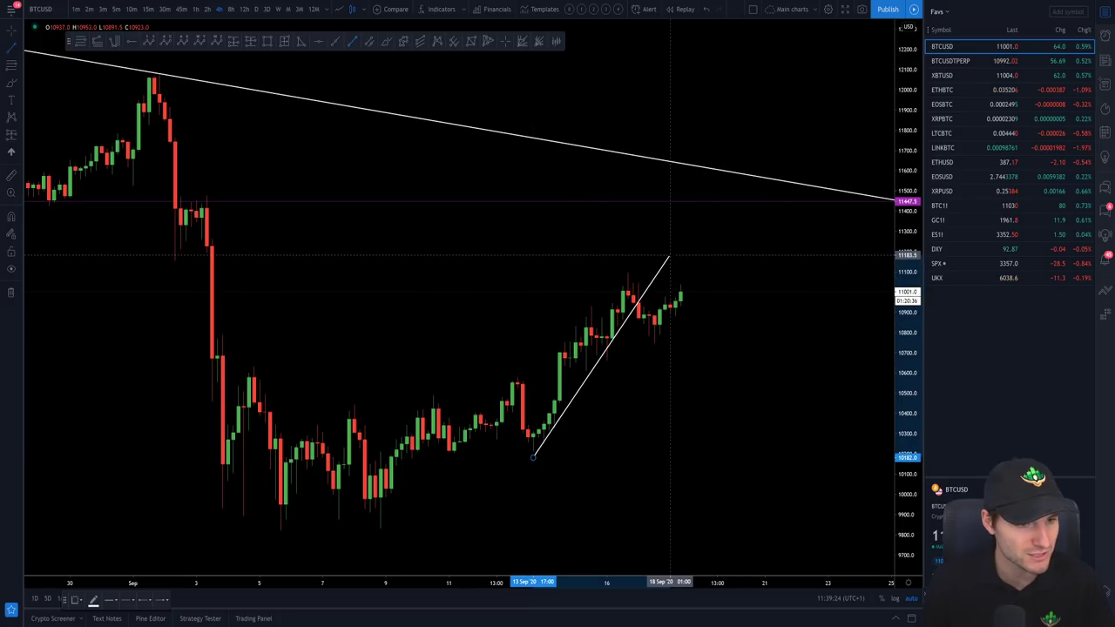
{"action": "left_click", "coordinate": [669, 257]}
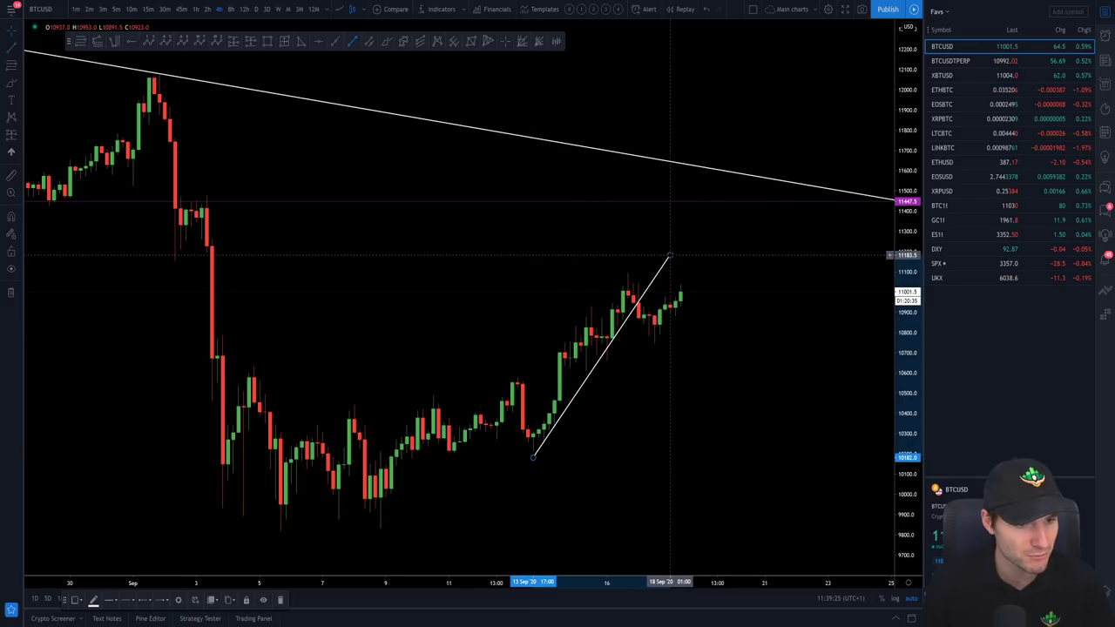
{"action": "left_click", "coordinate": [353, 41]}
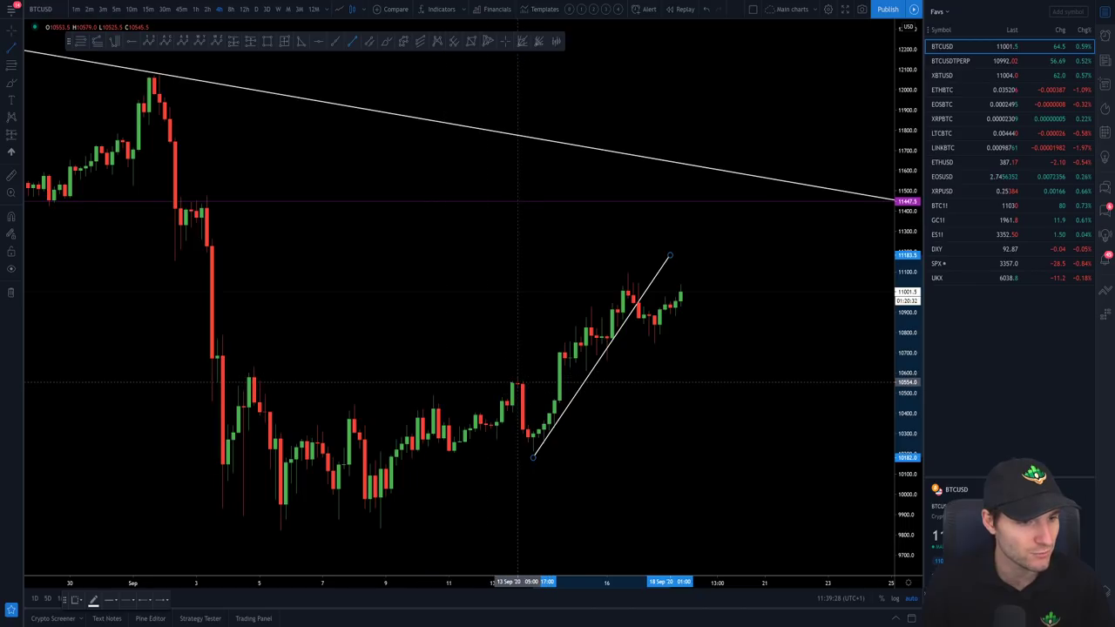
{"action": "left_click", "coordinate": [514, 381]}
{"action": "left_click", "coordinate": [638, 277]}
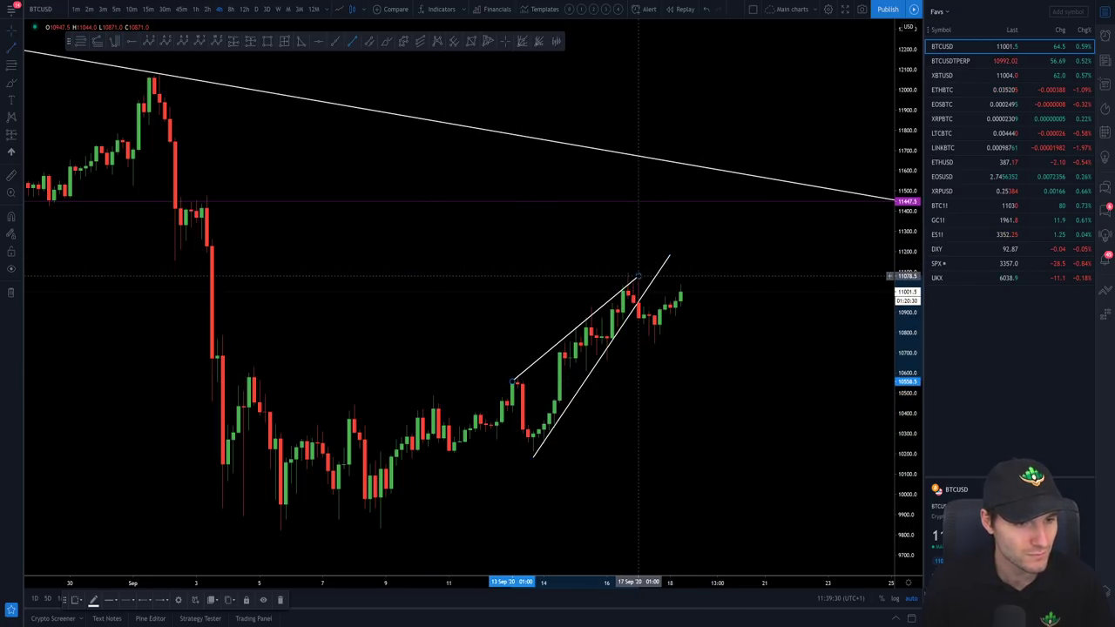
- Shorten the rising wedge's lines to end around 15 September, and delete both lines
{"action": "mouse_move", "coordinate": [669, 258]}
{"action": "left_mouse_down"}
{"action": "mouse_move", "coordinate": [603, 299]}
{"action": "mouse_move", "coordinate": [593, 322]}
{"action": "left_mouse_up"}
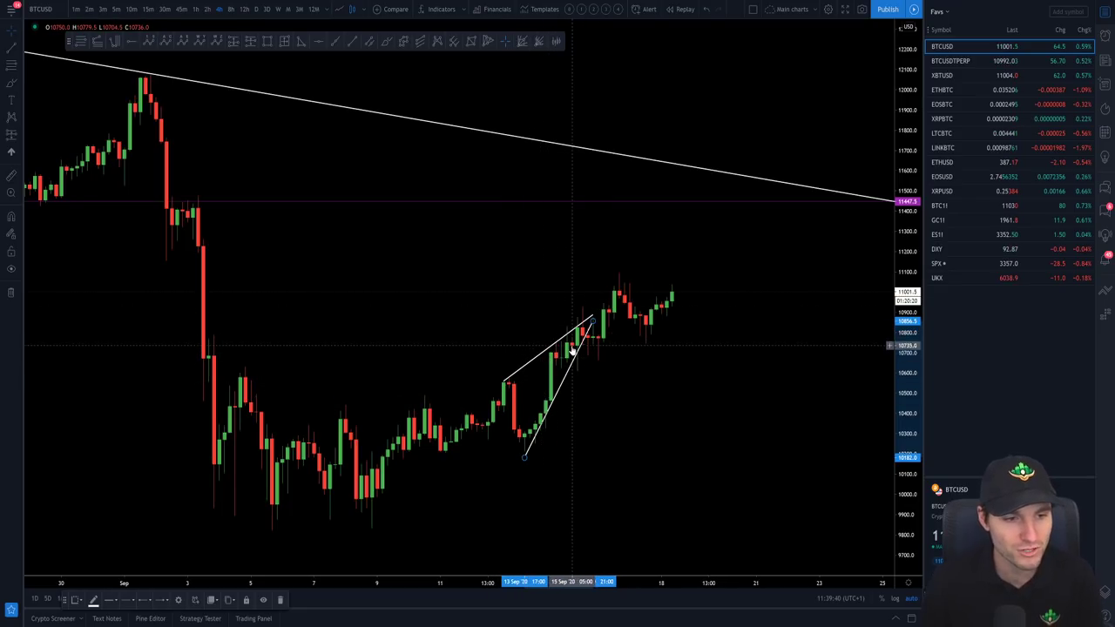
{"action": "key", "text": "Delete"}
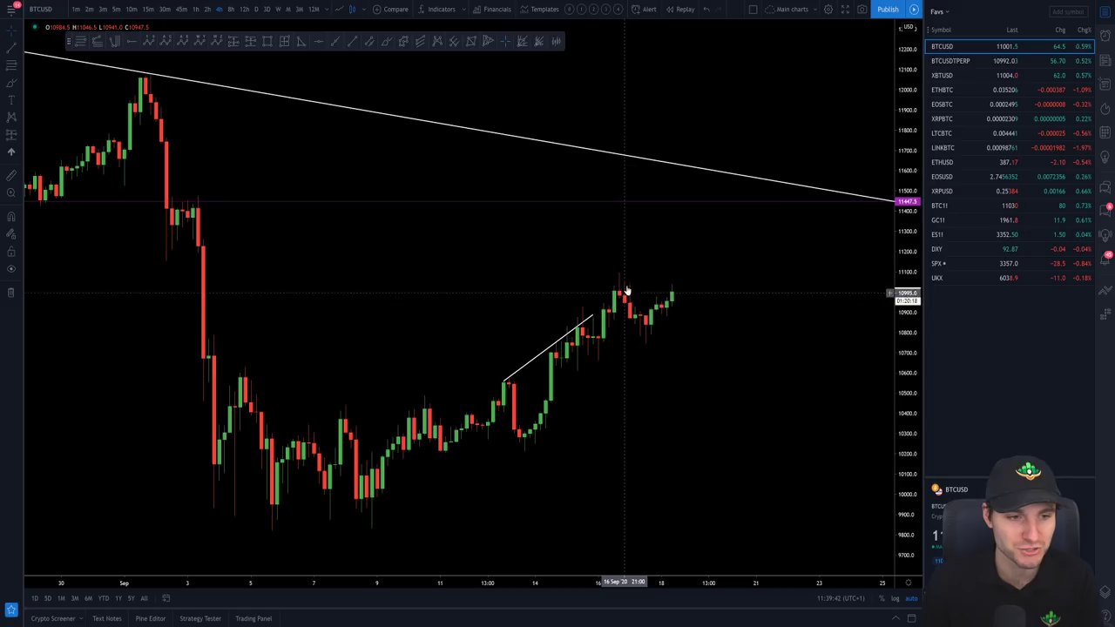
{"action": "key", "text": "Escape"}
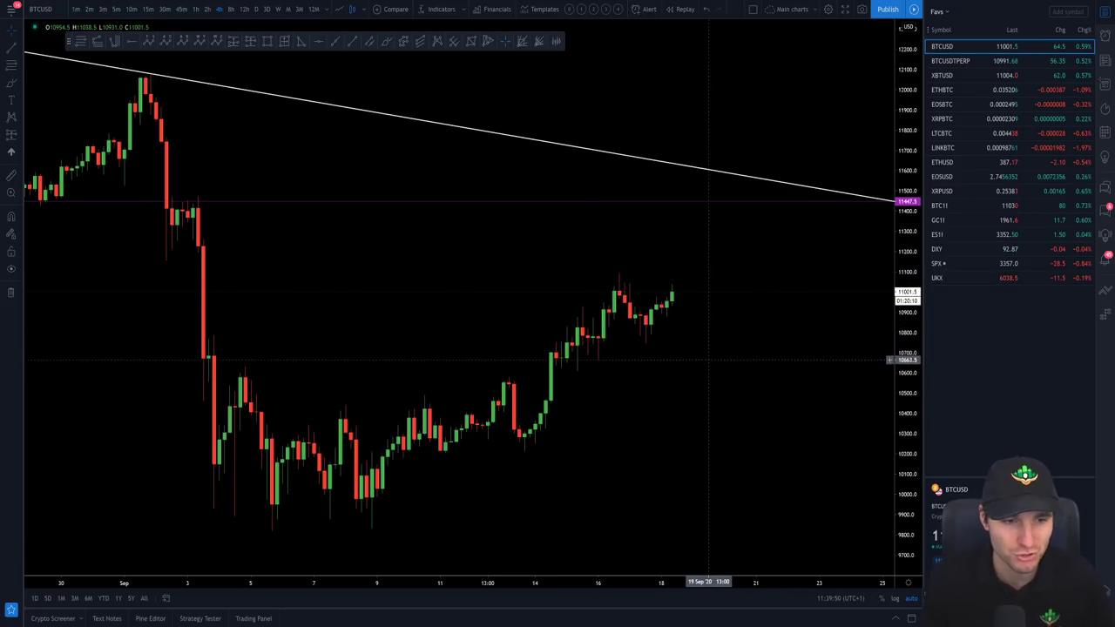
- Switch to Discord to check the rising wedge messages once more, and return to the recent BTCUSD candles
{"action": "key", "text": "alt+Tab"}
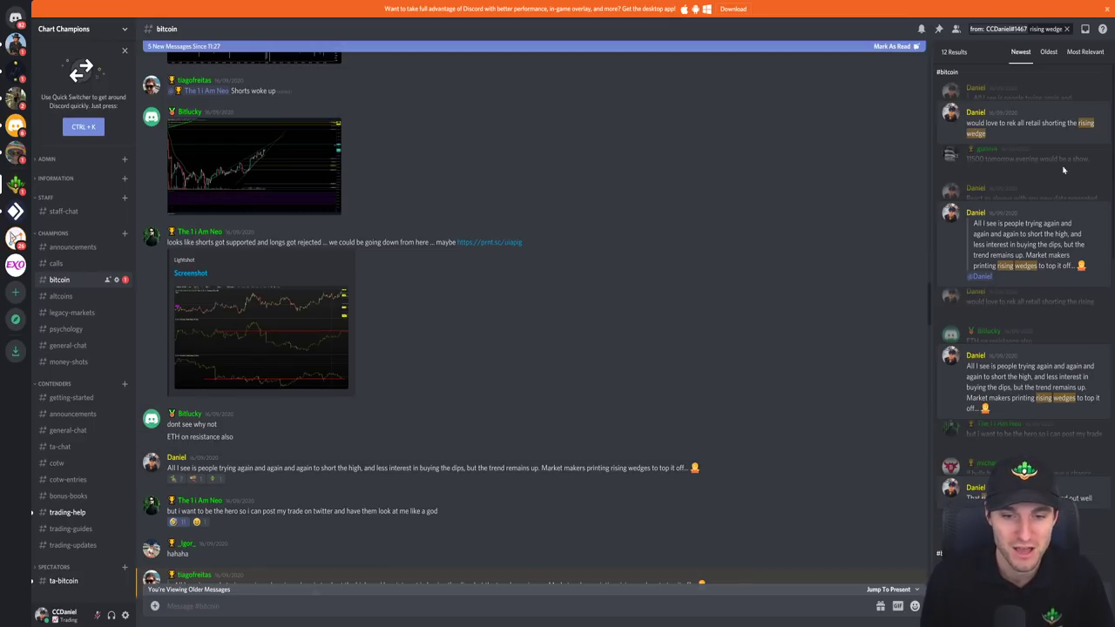
{"action": "key", "text": "alt+Tab"}
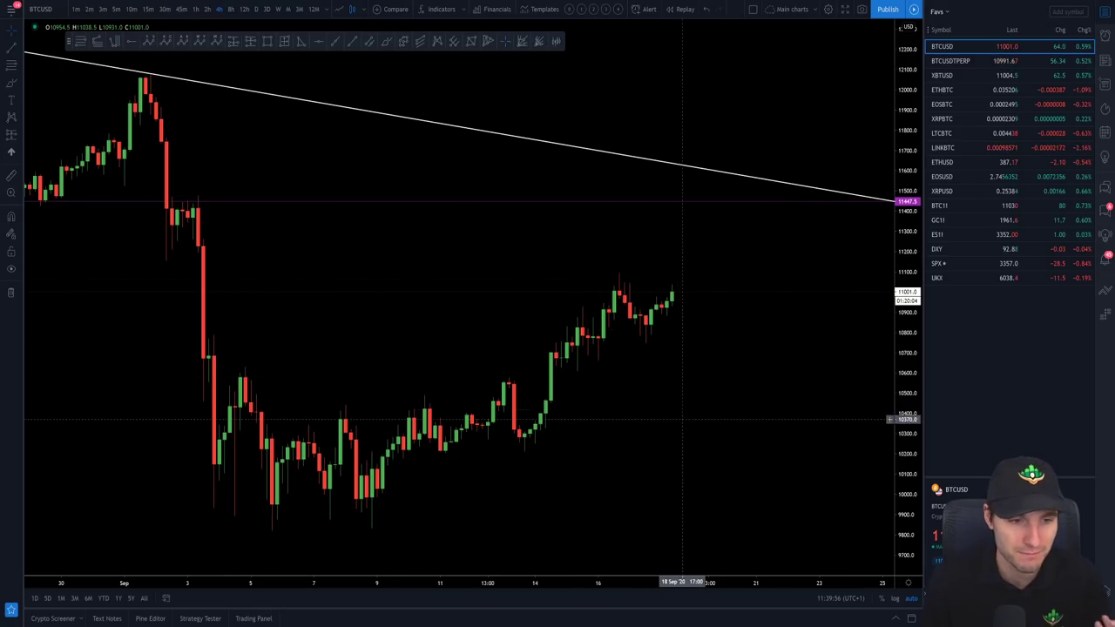
{"action": "scroll", "coordinate": [732, 453], "scroll_direction": "up", "scroll_amount": 4}
{"action": "scroll", "coordinate": [759, 467], "scroll_direction": "up", "scroll_amount": 2}
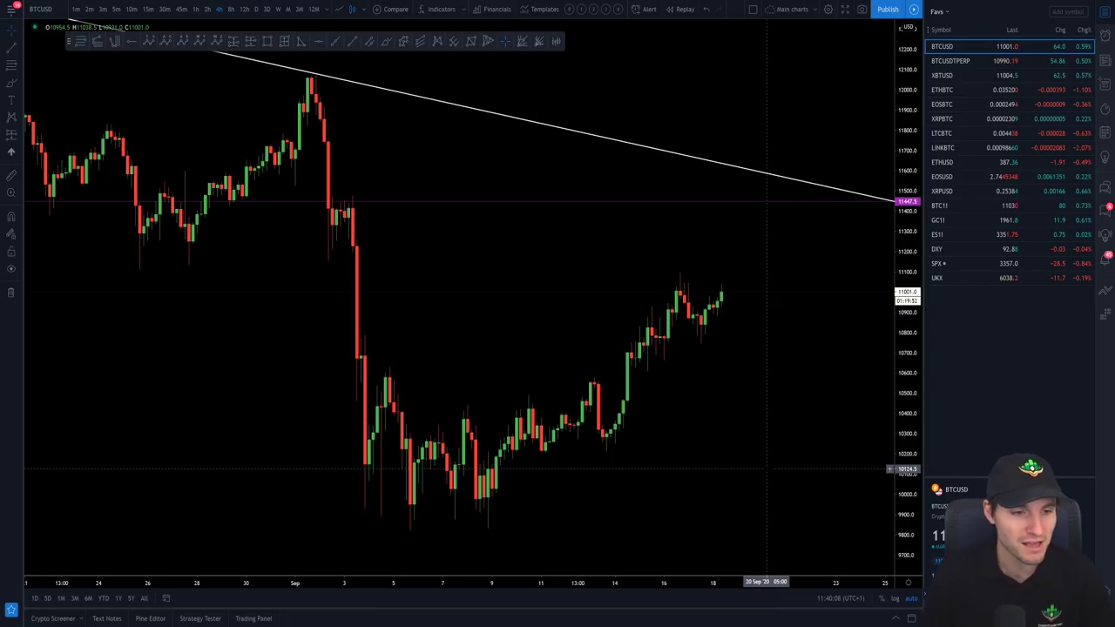
- Examine the August and September BTCUSD price action against the descending trend line and the 11447.5 level
{"action": "scroll", "coordinate": [758, 444], "scroll_direction": "down", "scroll_amount": 4}
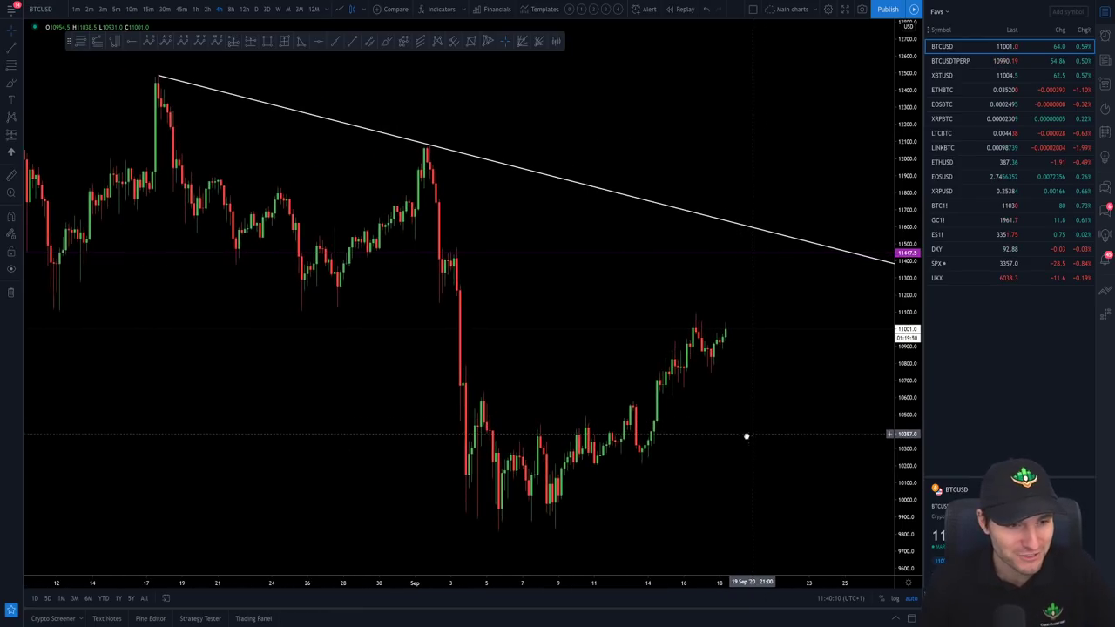
{"action": "left_click_drag", "start_coordinate": [790, 410], "coordinate": [674, 456]}
{"action": "scroll", "coordinate": [674, 456], "scroll_direction": "up", "scroll_amount": 3}
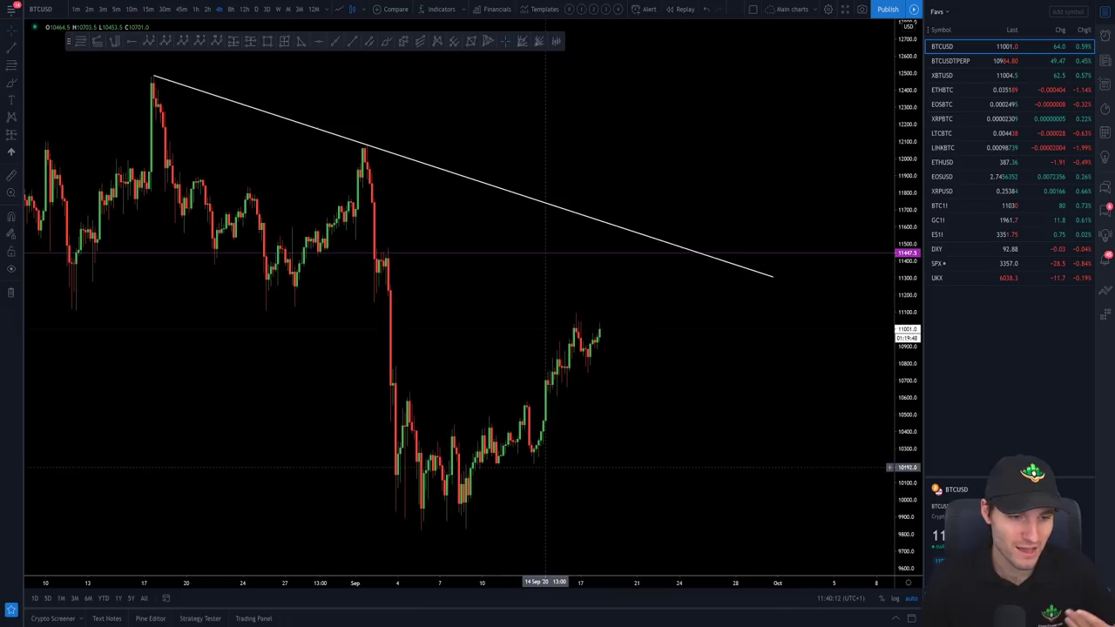
{"action": "left_click_drag", "start_coordinate": [568, 464], "coordinate": [727, 464]}
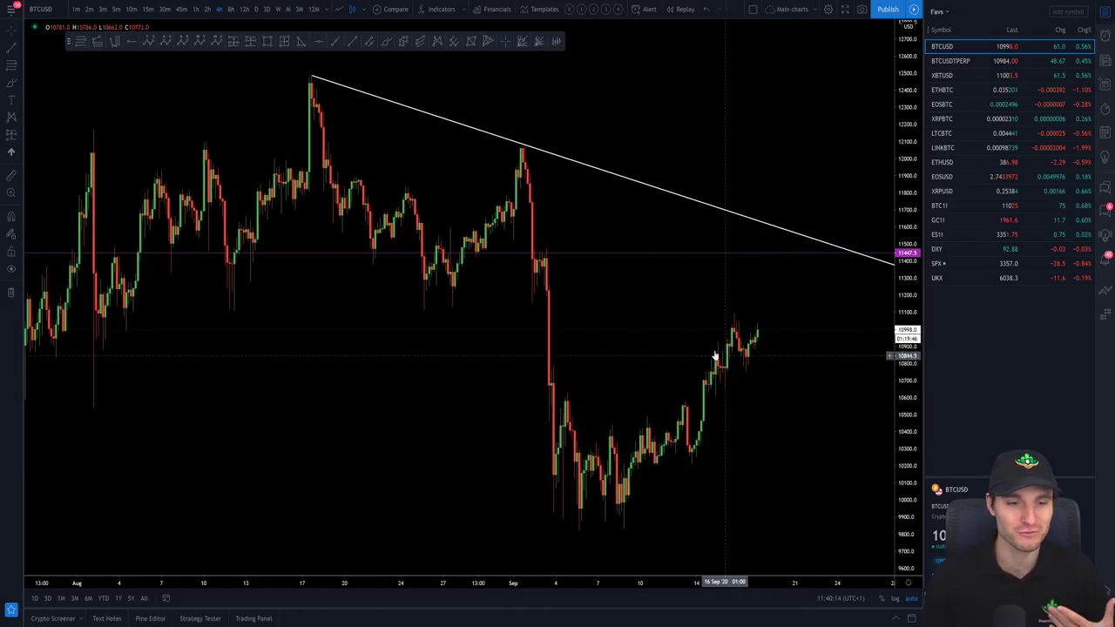
{"action": "scroll", "coordinate": [806, 356], "scroll_direction": "down", "scroll_amount": 1}
{"action": "left_click_drag", "start_coordinate": [806, 357], "coordinate": [729, 378]}
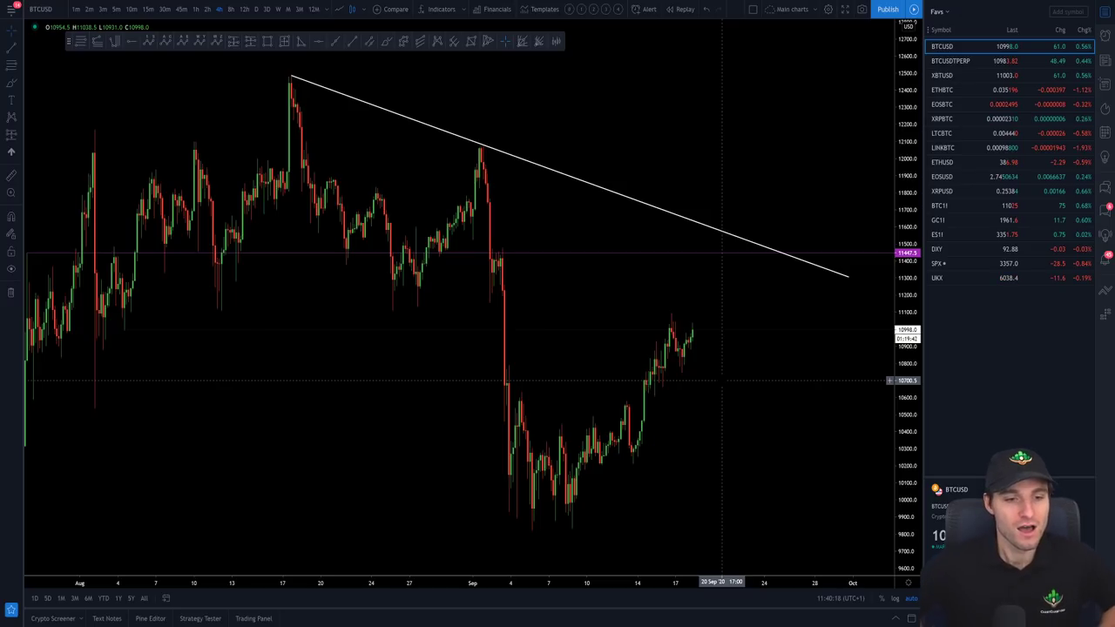
{"action": "scroll", "coordinate": [488, 363], "scroll_direction": "up", "scroll_amount": 7}
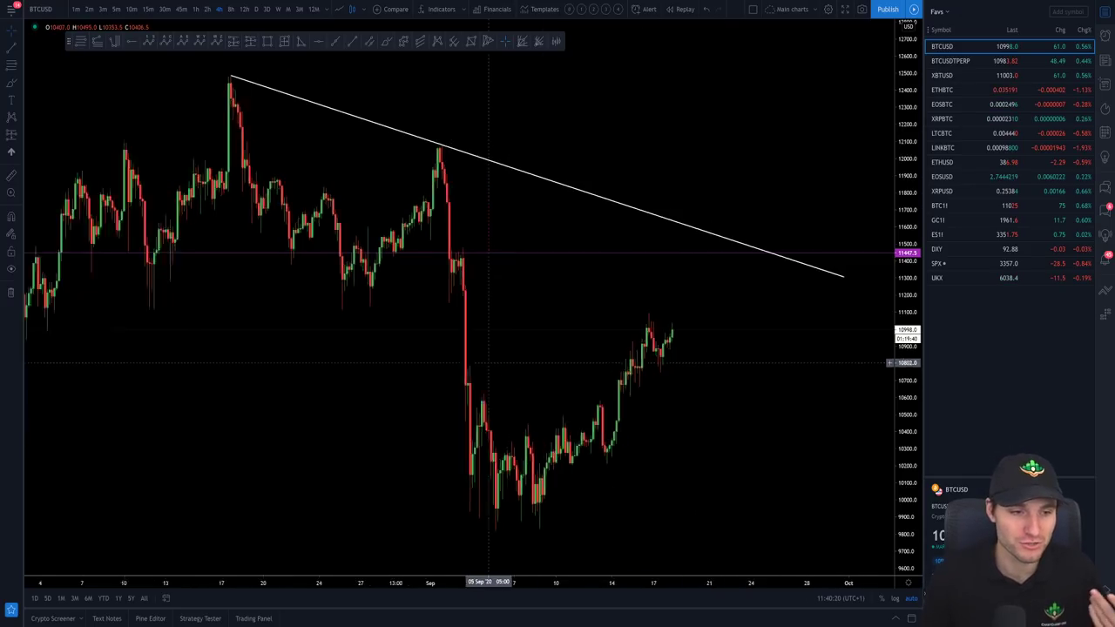
{"action": "left_click_drag", "start_coordinate": [562, 453], "coordinate": [740, 431]}
{"action": "scroll", "coordinate": [739, 430], "scroll_direction": "up", "scroll_amount": 2}
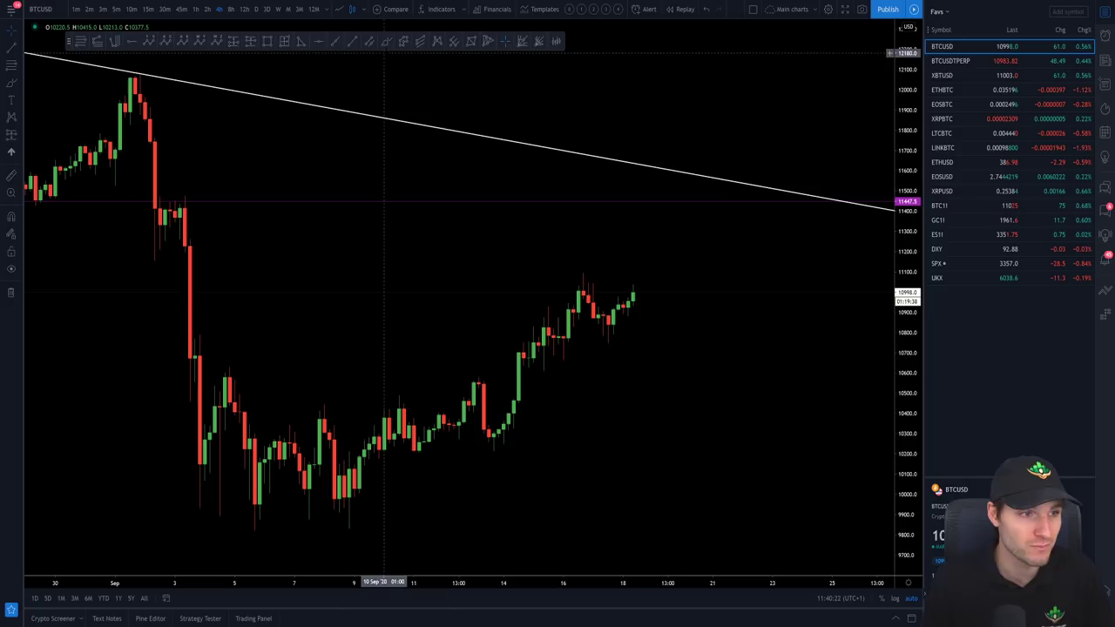
- Brush a path along the swings from the 8 September low past the 16 September high, and delete it
{"action": "left_click", "coordinate": [386, 41]}
{"action": "mouse_move", "coordinate": [344, 517]}
{"action": "left_mouse_down"}
{"action": "mouse_move", "coordinate": [366, 453]}
{"action": "mouse_move", "coordinate": [453, 426]}
{"action": "mouse_move", "coordinate": [496, 444]}
{"action": "mouse_move", "coordinate": [533, 322]}
{"action": "mouse_move", "coordinate": [552, 372]}
{"action": "mouse_move", "coordinate": [580, 273]}
{"action": "left_mouse_up"}
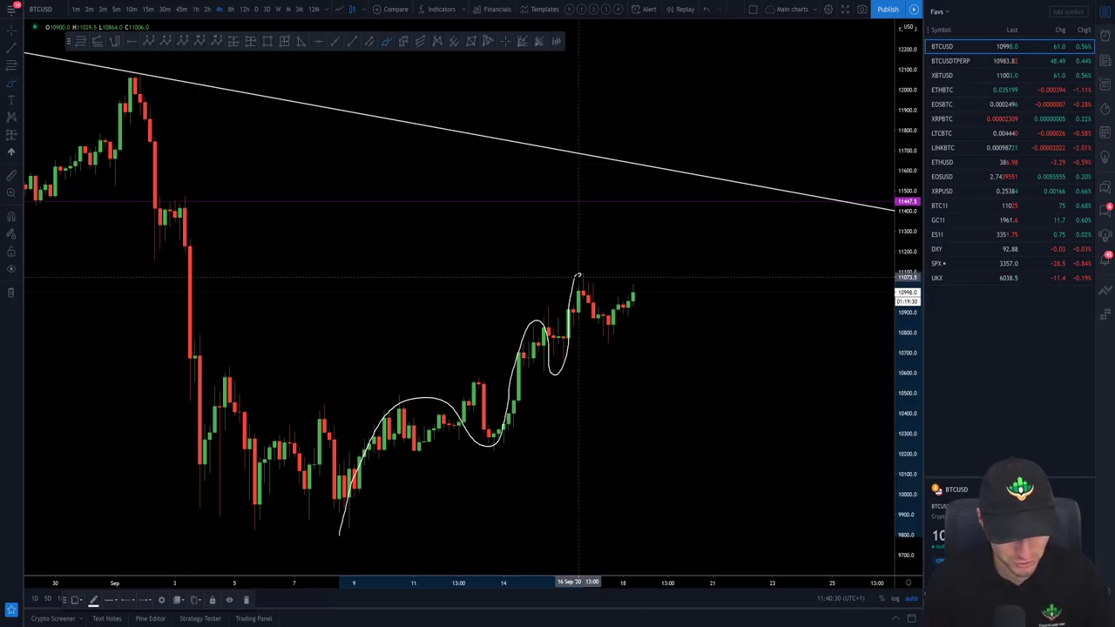
{"action": "mouse_move", "coordinate": [583, 285]}
{"action": "left_mouse_down"}
{"action": "mouse_move", "coordinate": [603, 334]}
{"action": "mouse_move", "coordinate": [651, 251]}
{"action": "left_mouse_up"}
{"action": "key", "text": "Delete"}
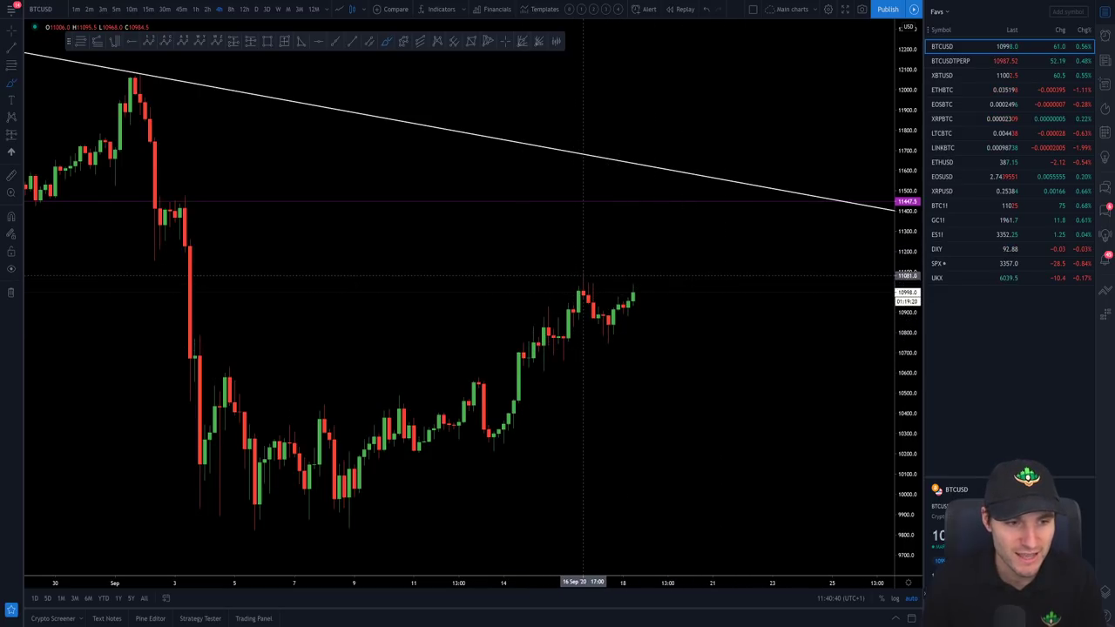
- Brush a stepped upward path from the 13 September low through the recent swings to about 11490 at the descending trend line
{"action": "mouse_move", "coordinate": [491, 446]}
{"action": "left_mouse_down"}
{"action": "mouse_move", "coordinate": [528, 323]}
{"action": "mouse_move", "coordinate": [560, 349]}
{"action": "mouse_move", "coordinate": [581, 279]}
{"action": "mouse_move", "coordinate": [607, 332]}
{"action": "mouse_move", "coordinate": [645, 251]}
{"action": "mouse_move", "coordinate": [688, 250]}
{"action": "mouse_move", "coordinate": [754, 185]}
{"action": "left_mouse_up"}
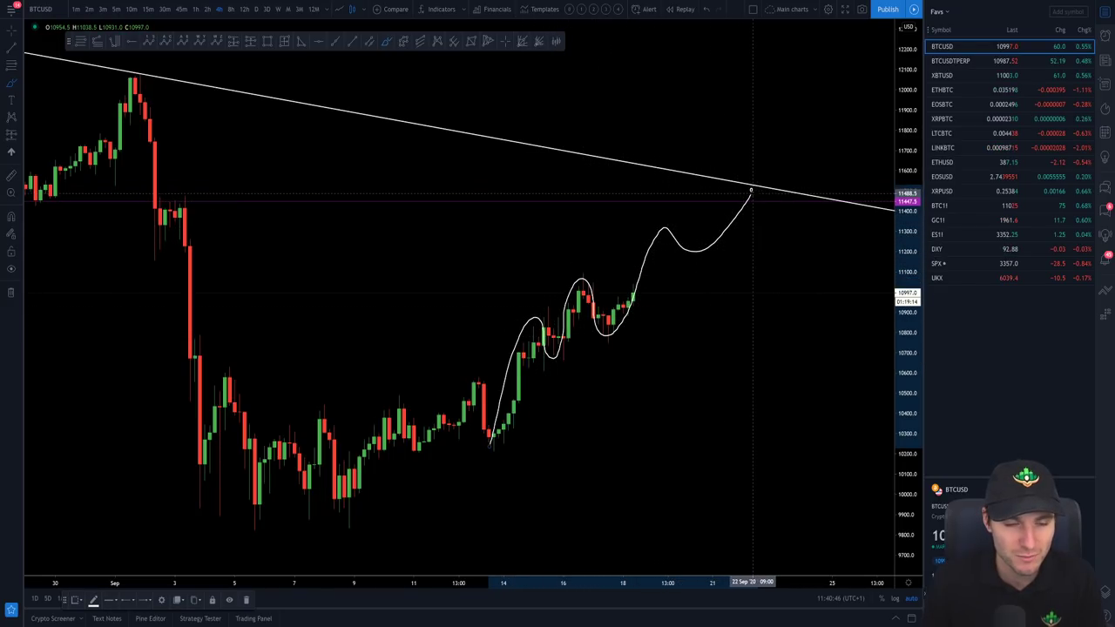
- Replace the upward path with a brushed path from the 13 September low through the recent swings, turning down to about 10710
{"action": "key", "text": "Delete"}
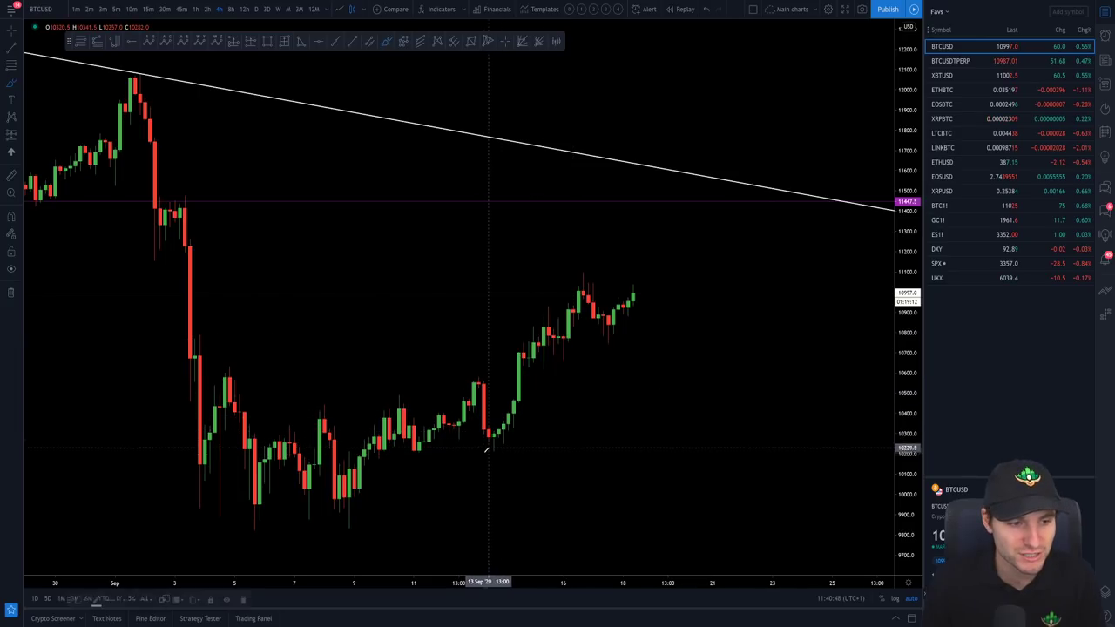
{"action": "left_click_drag", "start_coordinate": [486, 448], "coordinate": [544, 320]}
{"action": "mouse_move", "coordinate": [551, 371]}
{"action": "left_mouse_down"}
{"action": "mouse_move", "coordinate": [577, 296]}
{"action": "mouse_move", "coordinate": [599, 331]}
{"action": "mouse_move", "coordinate": [637, 287]}
{"action": "mouse_move", "coordinate": [666, 350]}
{"action": "left_mouse_up"}
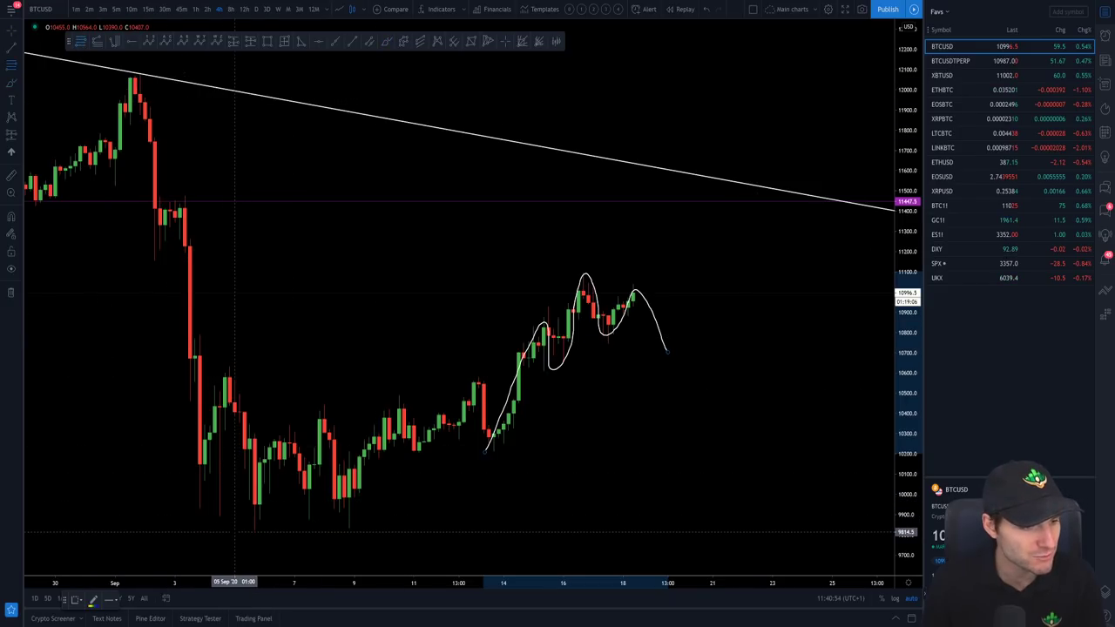
- Draw Fibonacci levels from about 9824 at the 5 September low to about 11095, and delete the brushed swing path
{"action": "left_click_drag", "start_coordinate": [234, 529], "coordinate": [782, 273]}
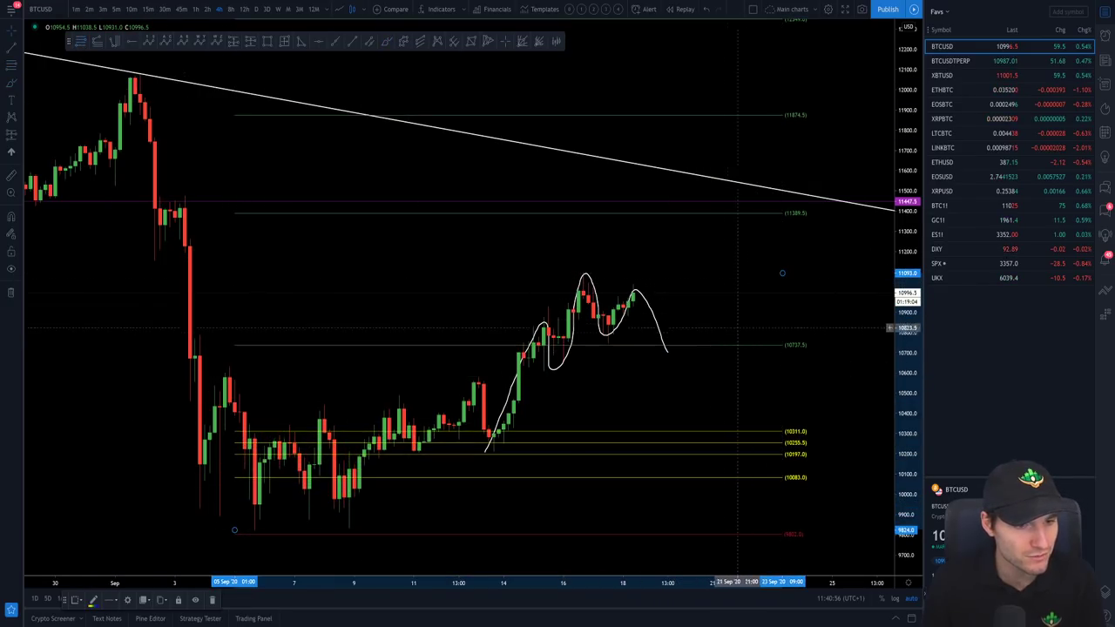
{"action": "left_click", "coordinate": [610, 340]}
{"action": "left_click", "coordinate": [614, 330]}
{"action": "key", "text": "Delete"}
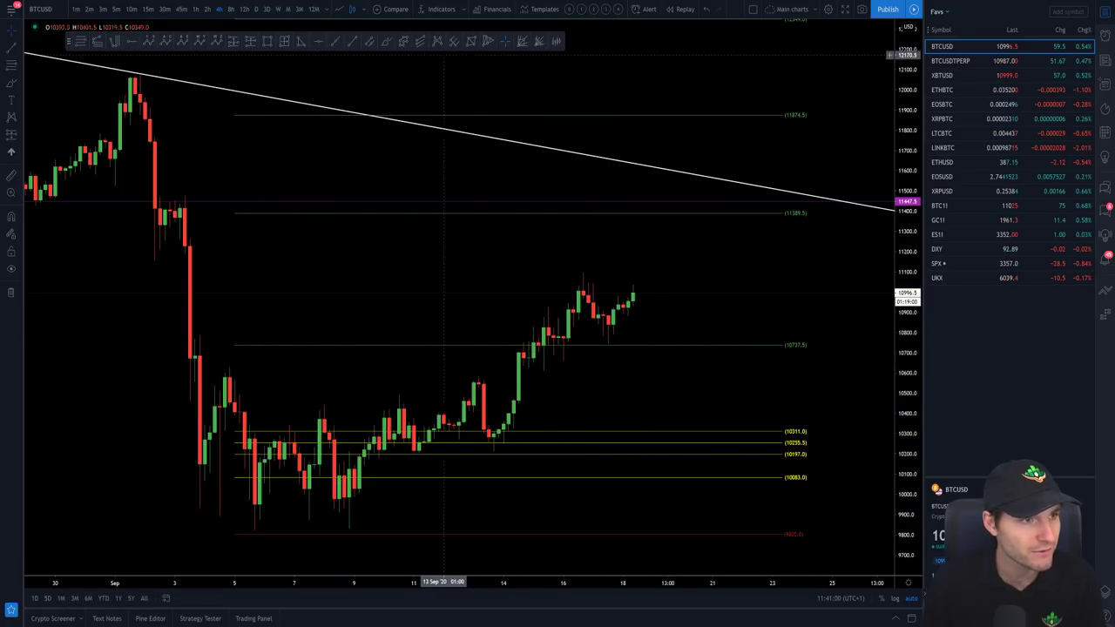
- Brush a drop from the 16 September high via a lower high to about 10630 with a line underneath, and undo the strokes
{"action": "left_click", "coordinate": [393, 44]}
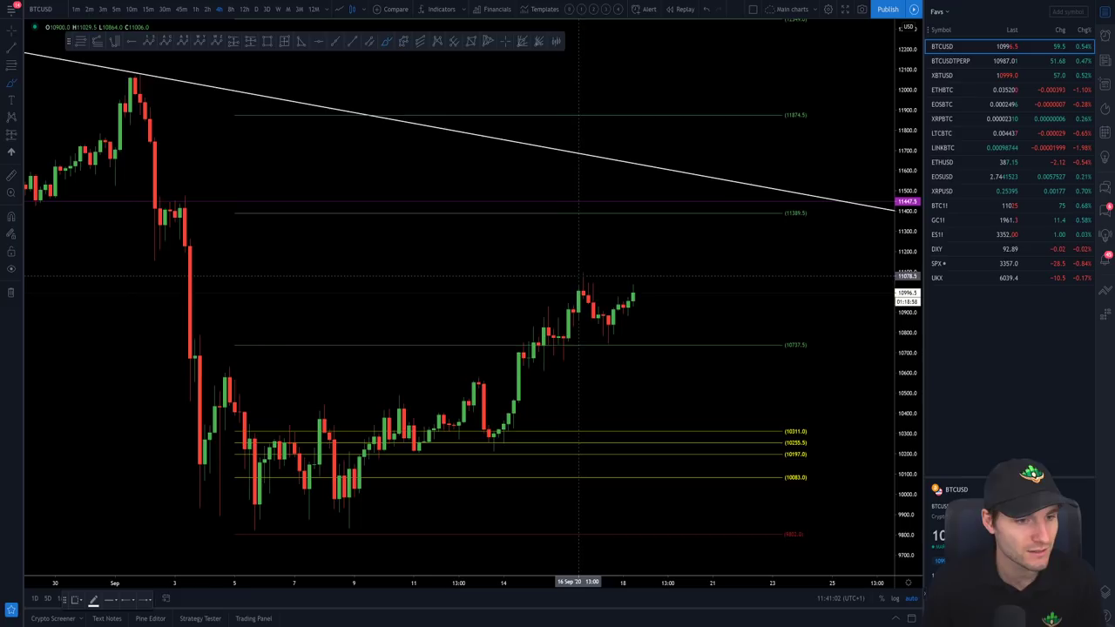
{"action": "left_click_drag", "start_coordinate": [582, 277], "coordinate": [607, 335]}
{"action": "mouse_move", "coordinate": [628, 297]}
{"action": "left_mouse_down"}
{"action": "mouse_move", "coordinate": [632, 288]}
{"action": "mouse_move", "coordinate": [667, 366]}
{"action": "left_mouse_up"}
{"action": "left_click_drag", "start_coordinate": [601, 348], "coordinate": [721, 360]}
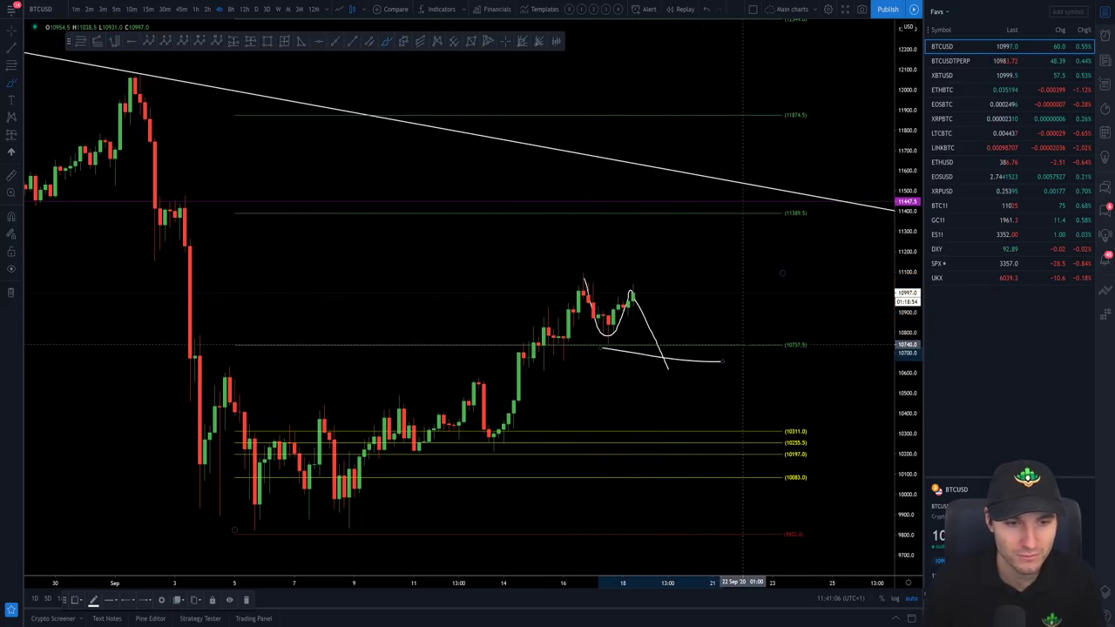
{"action": "key", "text": "ctrl+z"}
{"action": "key", "text": "ctrl+z"}
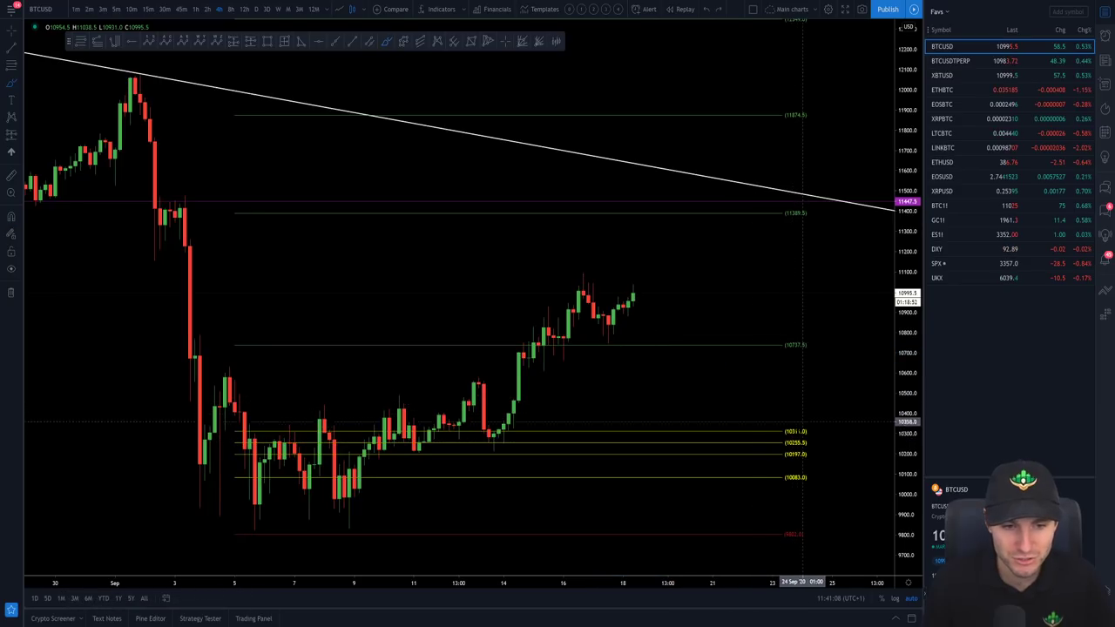
{"action": "mouse_move", "coordinate": [747, 424]}
{"action": "left_mouse_down"}
{"action": "mouse_move", "coordinate": [759, 474]}
{"action": "mouse_move", "coordinate": [726, 420]}
{"action": "left_mouse_up"}
{"action": "key", "text": "ctrl+z"}
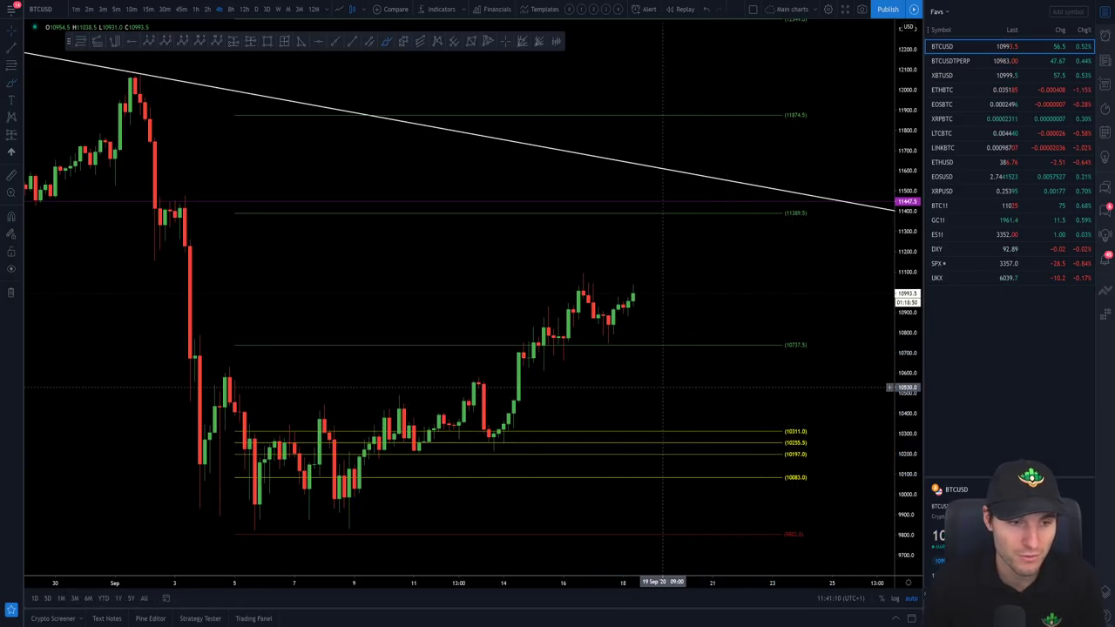
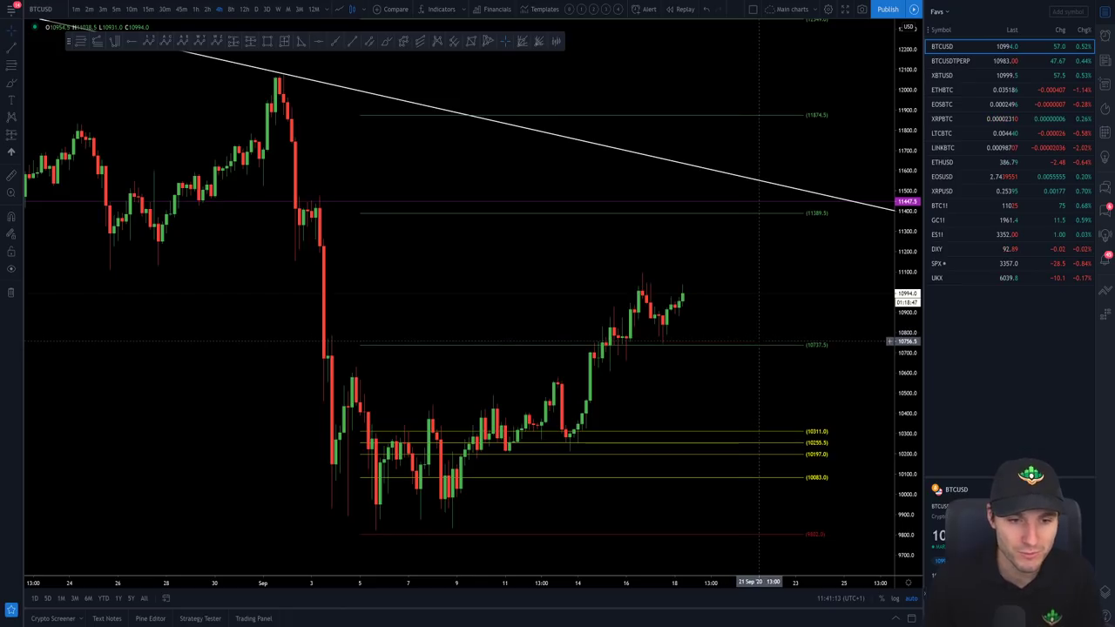
- Examine the wider August and September BTCUSD price action, and the latest moves on the 5-minute timeframe
{"action": "scroll", "coordinate": [764, 349], "scroll_direction": "down", "scroll_amount": 5}
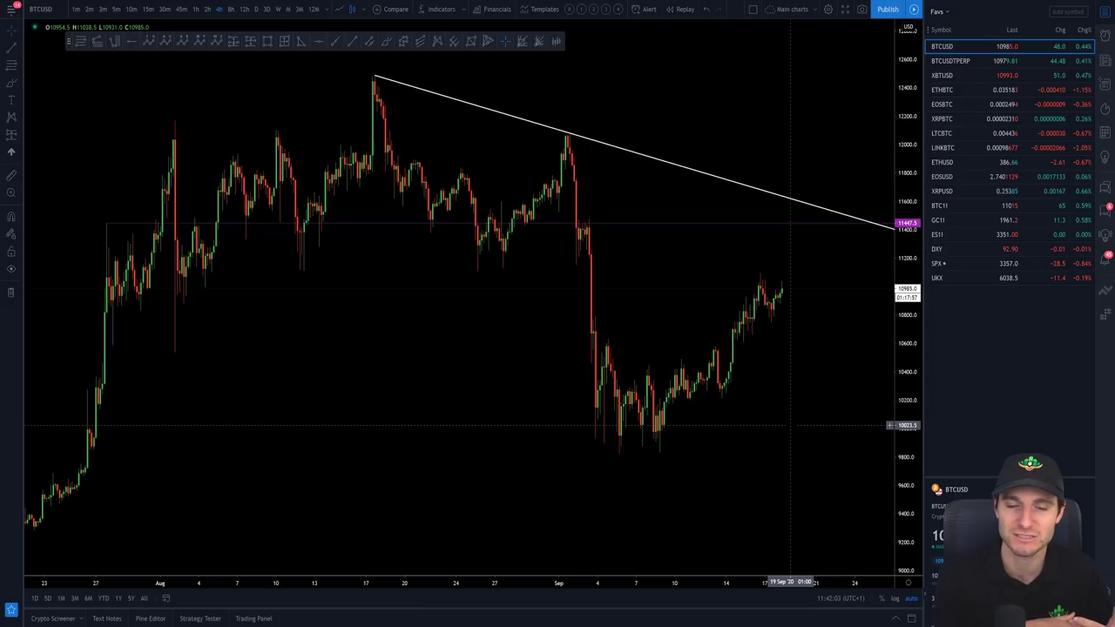
{"action": "left_click", "coordinate": [116, 8]}
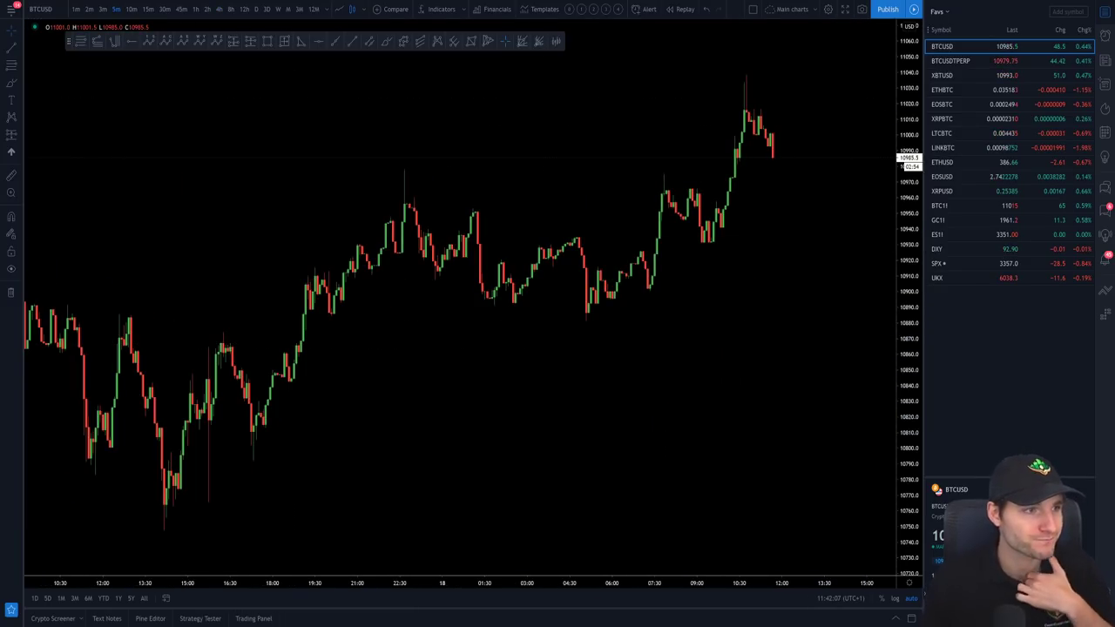
{"action": "key", "text": "alt+Tab"}
{"action": "key", "text": "alt+Tab"}
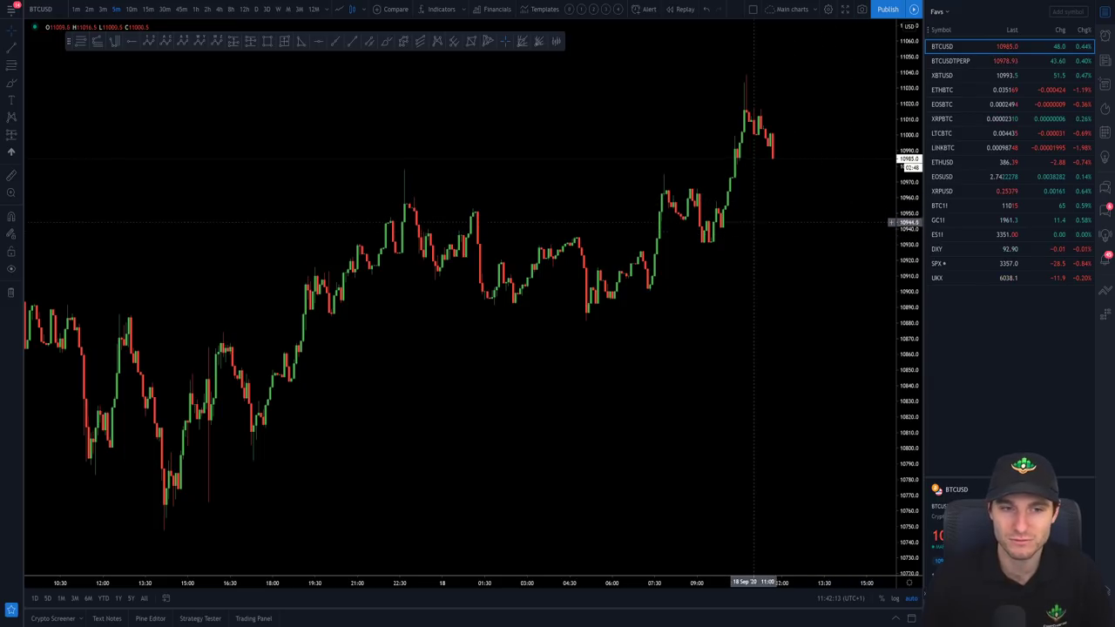
- Set the BTCUSD chart to the 1-hour timeframe and examine August and September against the descending trend line and the 11447.5 level
{"action": "left_click", "coordinate": [199, 10]}
{"action": "scroll", "coordinate": [843, 352], "scroll_direction": "down", "scroll_amount": 10}
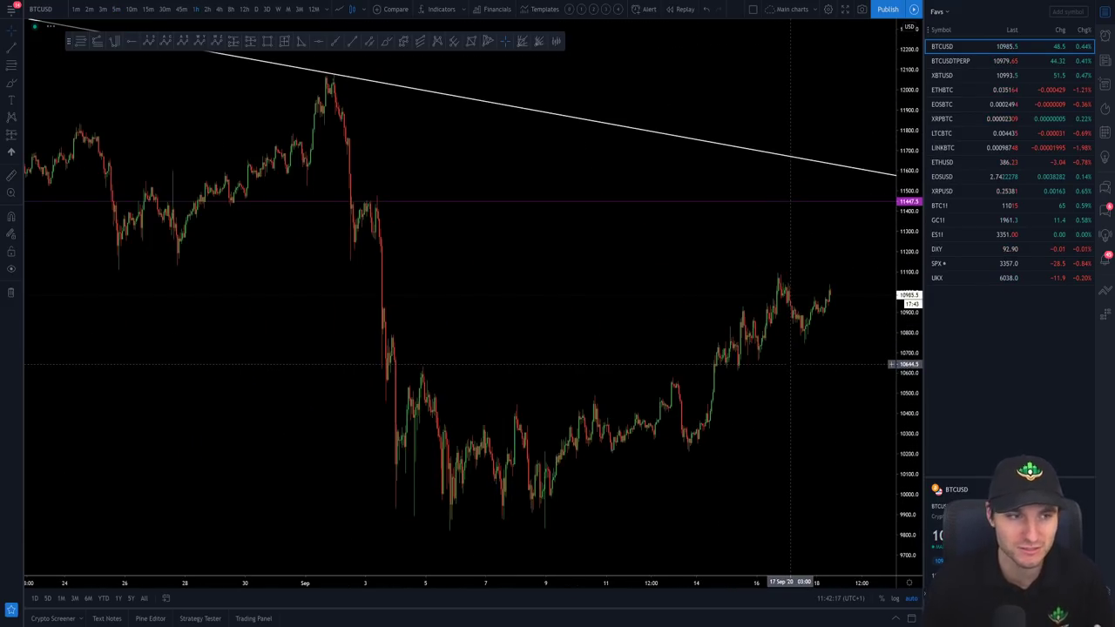
{"action": "left_click_drag", "start_coordinate": [786, 416], "coordinate": [540, 446]}
{"action": "scroll", "coordinate": [601, 442], "scroll_direction": "up", "scroll_amount": 3}
{"action": "left_click_drag", "start_coordinate": [644, 443], "coordinate": [822, 441]}
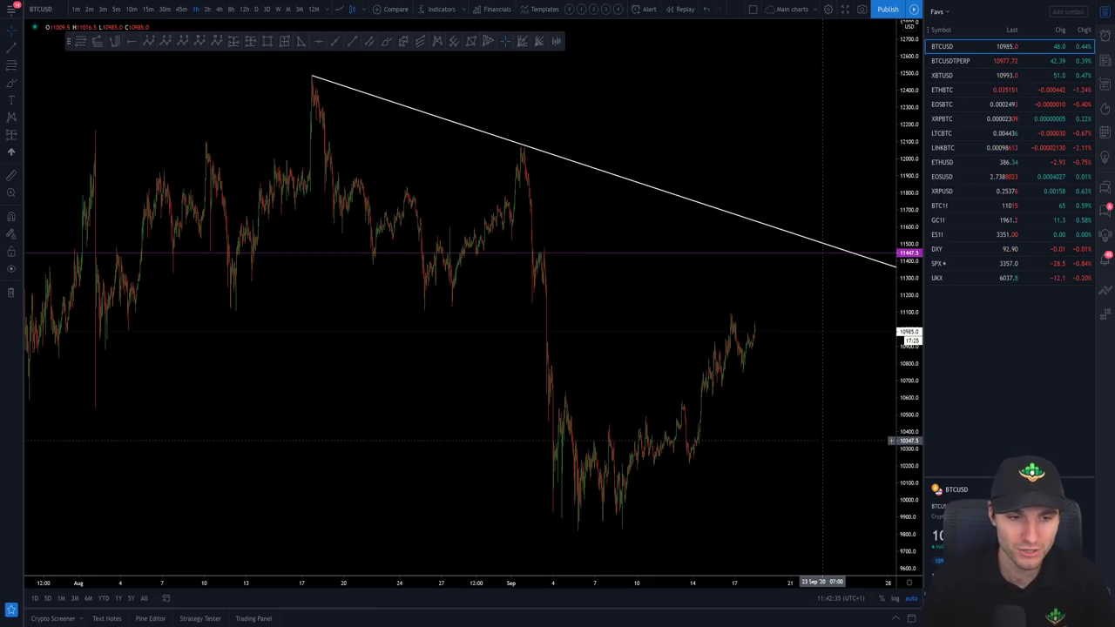
{"action": "scroll", "coordinate": [841, 380], "scroll_direction": "down", "scroll_amount": 2}
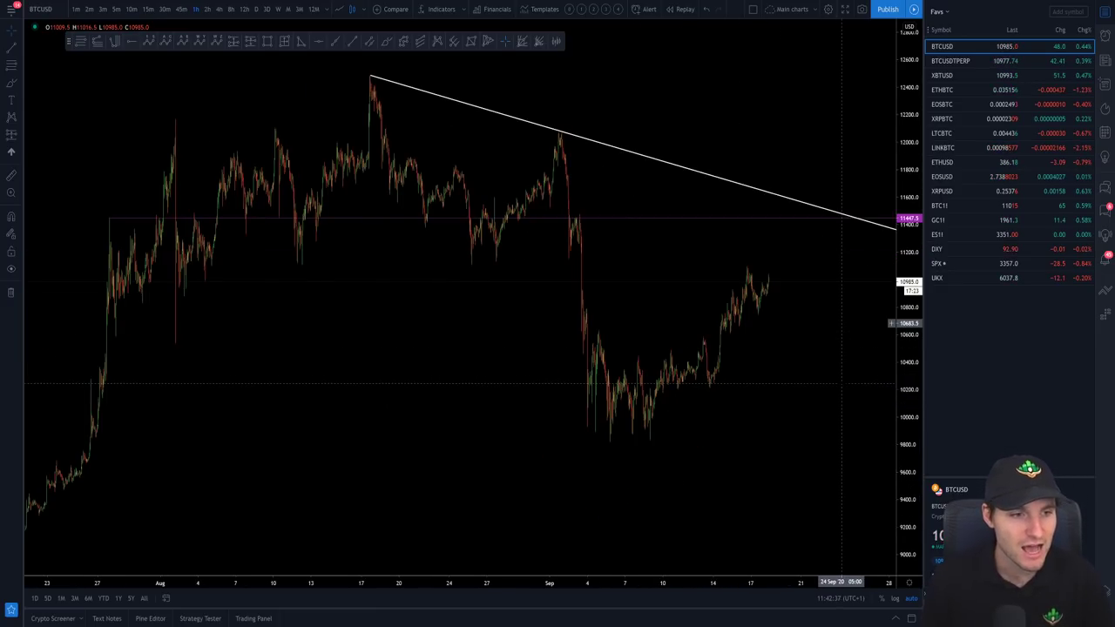
{"action": "scroll", "coordinate": [840, 383], "scroll_direction": "up", "scroll_amount": 2}
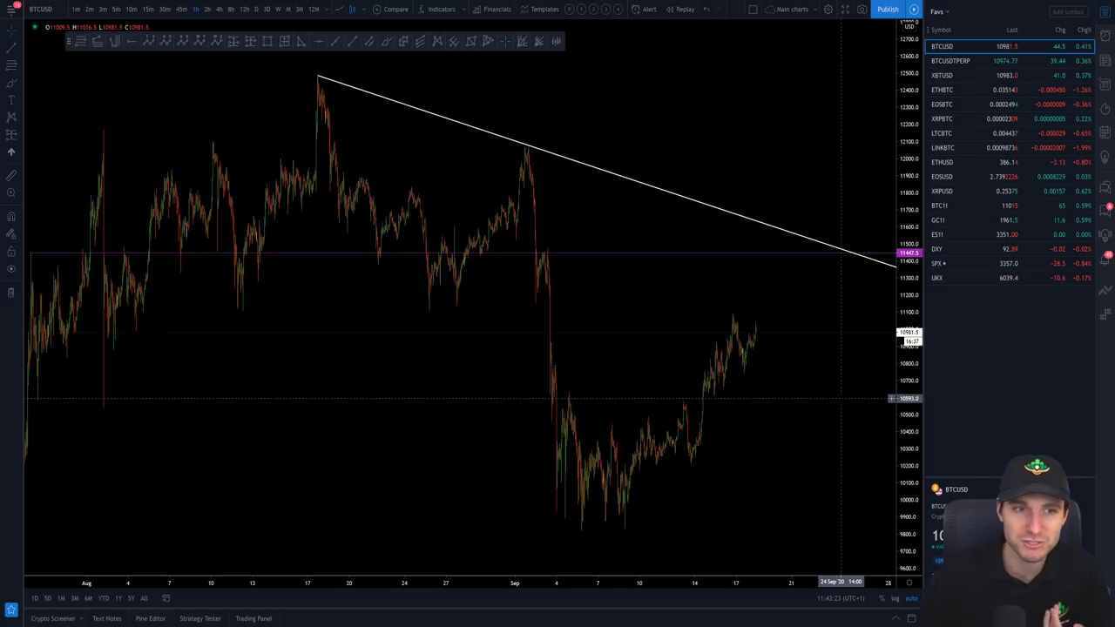
- Check the bitcoin channel messages in Discord, and return to the BTCUSD chart to examine where the trend line meets the 11447.5 level
{"action": "key", "text": "alt+Tab"}
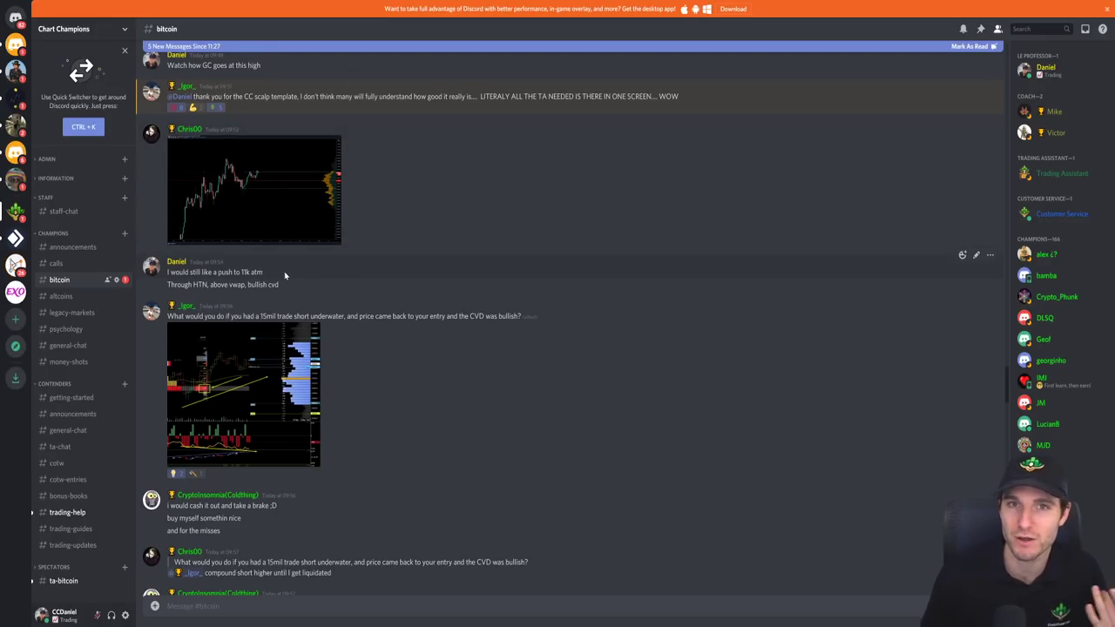
{"action": "key", "text": "alt+Tab"}
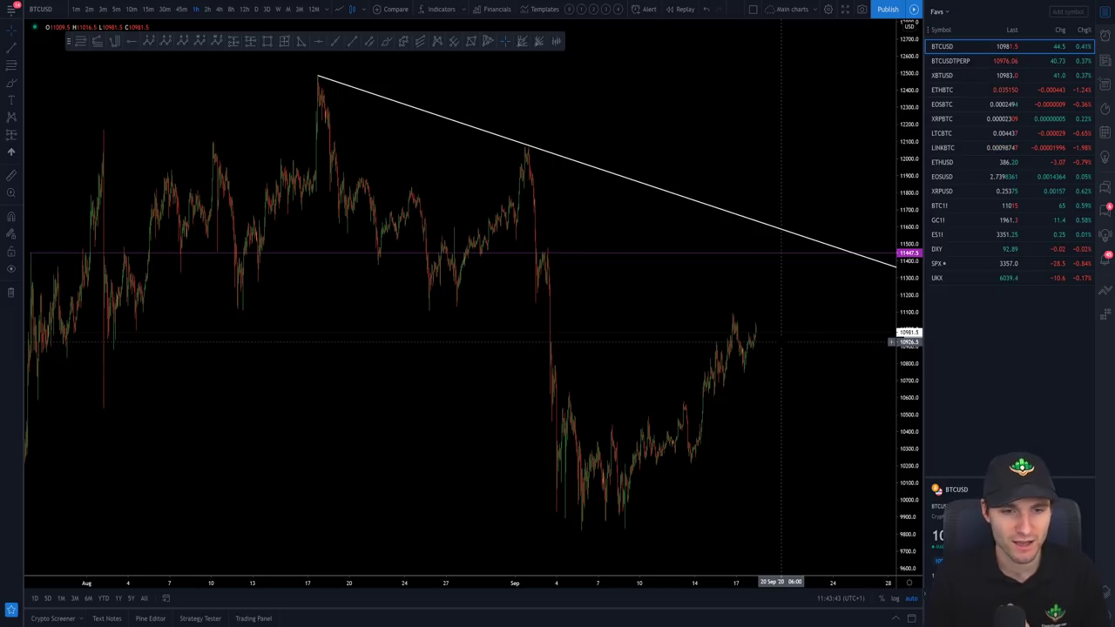
{"action": "scroll", "coordinate": [680, 218], "scroll_direction": "down", "scroll_amount": 2}
{"action": "left_click_drag", "start_coordinate": [756, 336], "coordinate": [668, 373]}
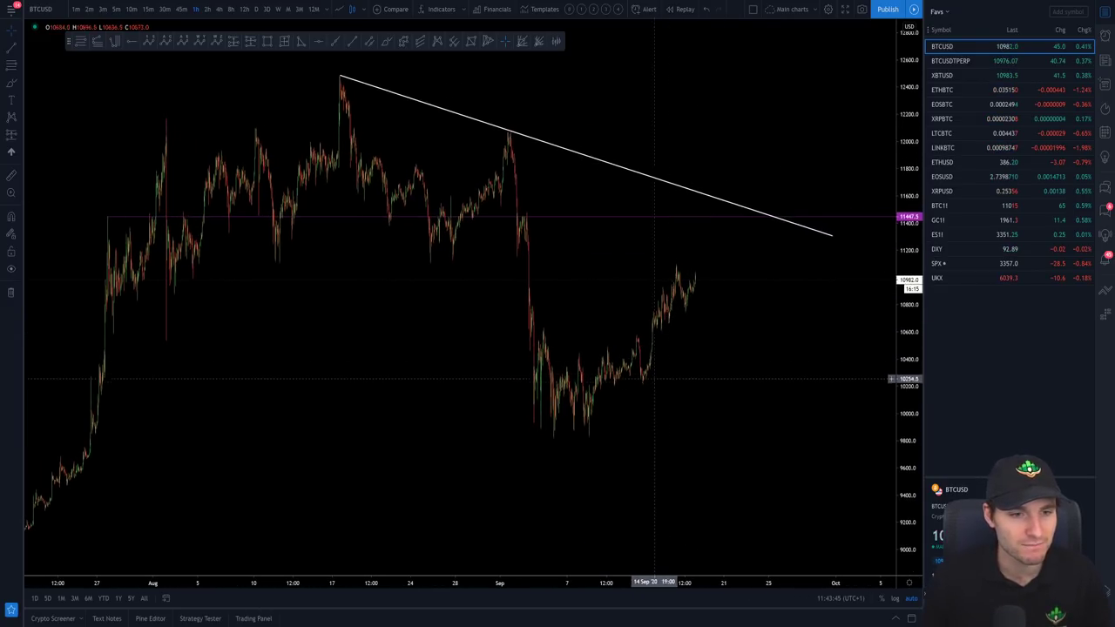
{"action": "scroll", "coordinate": [644, 379], "scroll_direction": "up", "scroll_amount": 2}
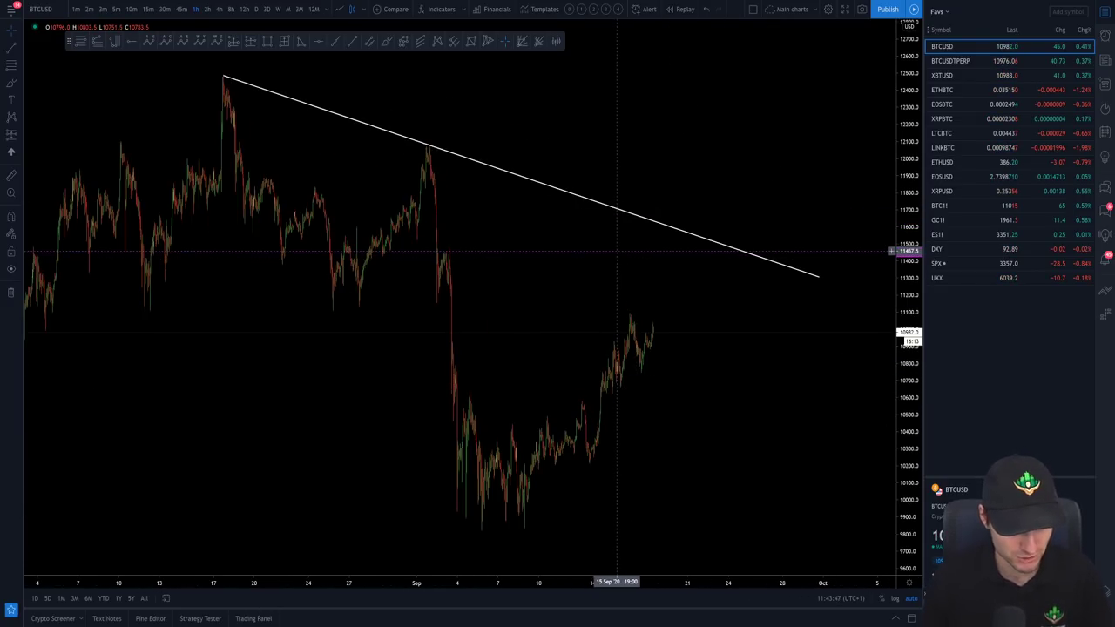
{"action": "left_click", "coordinate": [727, 252]}
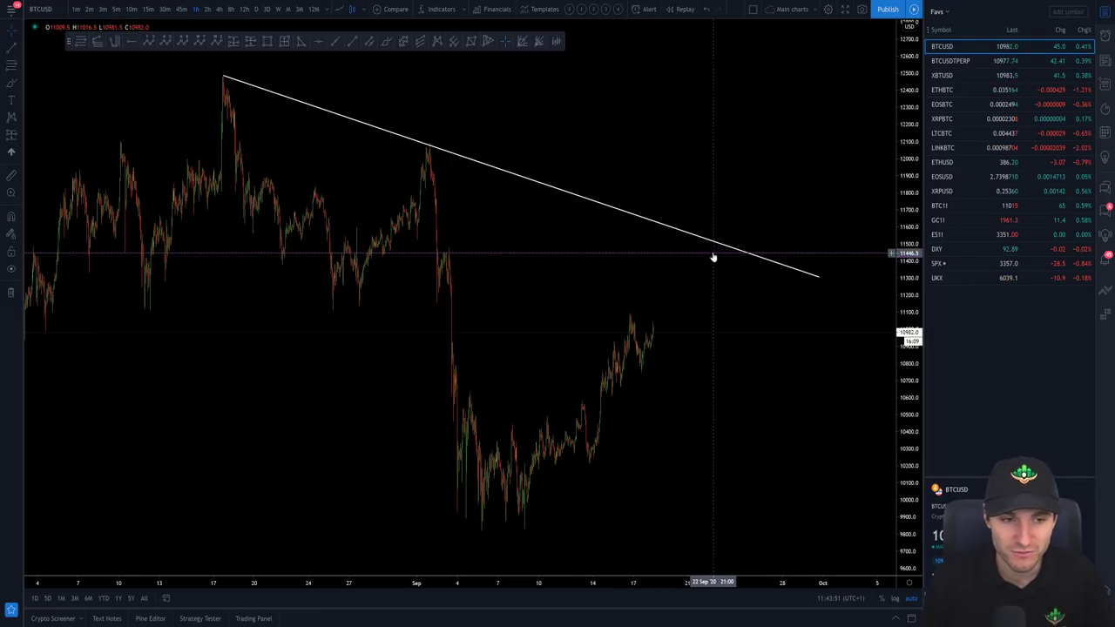
- Brush a mark above the 16 September high and a falling path from the latest candle to about 10330, undoing both
{"action": "scroll", "coordinate": [718, 259], "scroll_direction": "up", "scroll_amount": 2}
{"action": "scroll", "coordinate": [701, 401], "scroll_direction": "up", "scroll_amount": 2}
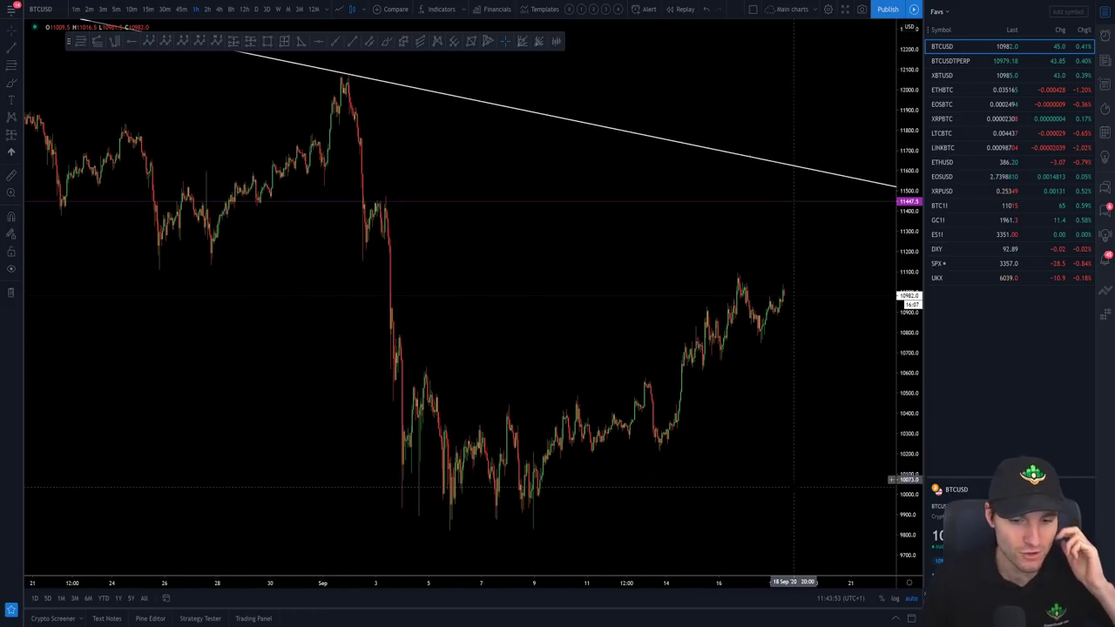
{"action": "scroll", "coordinate": [784, 297], "scroll_direction": "up", "scroll_amount": 3}
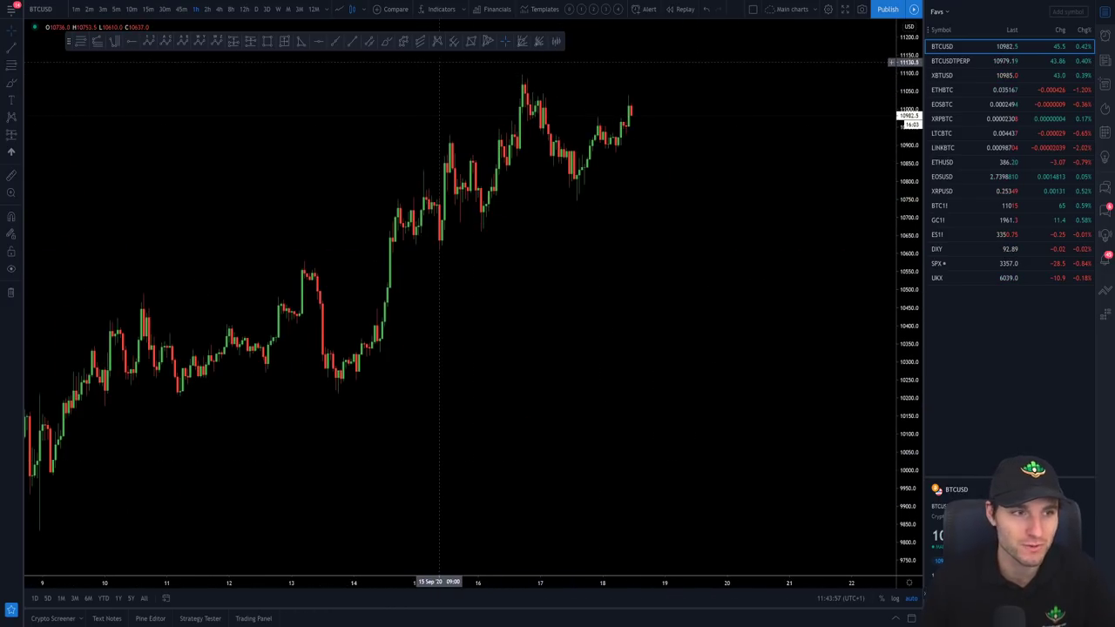
{"action": "left_click", "coordinate": [390, 43]}
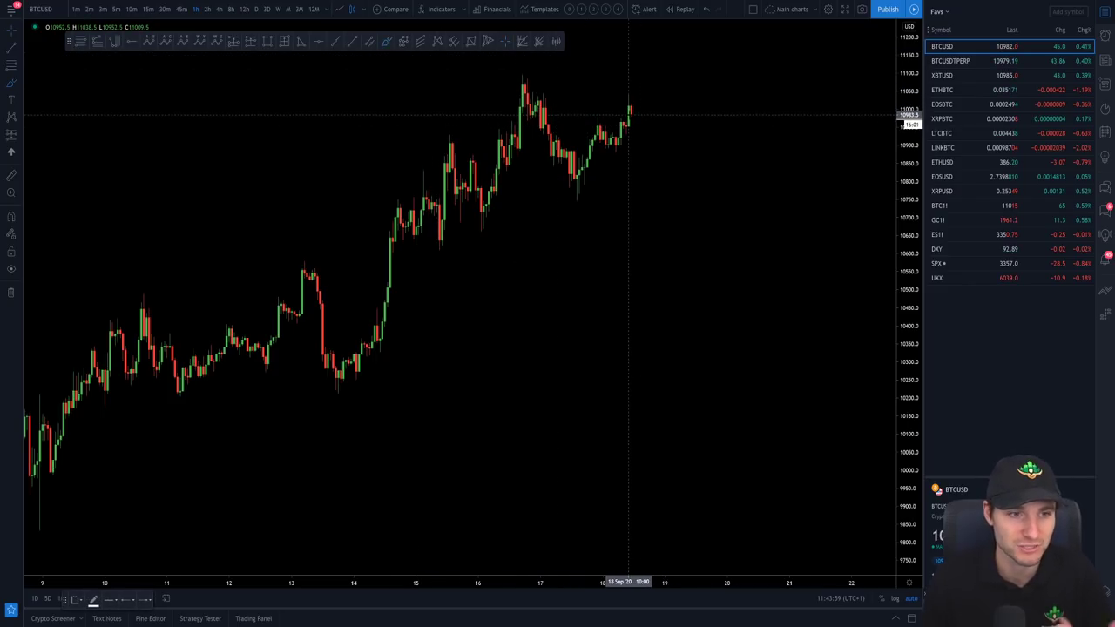
{"action": "left_click_drag", "start_coordinate": [517, 75], "coordinate": [569, 79]}
{"action": "key", "text": "ctrl+z"}
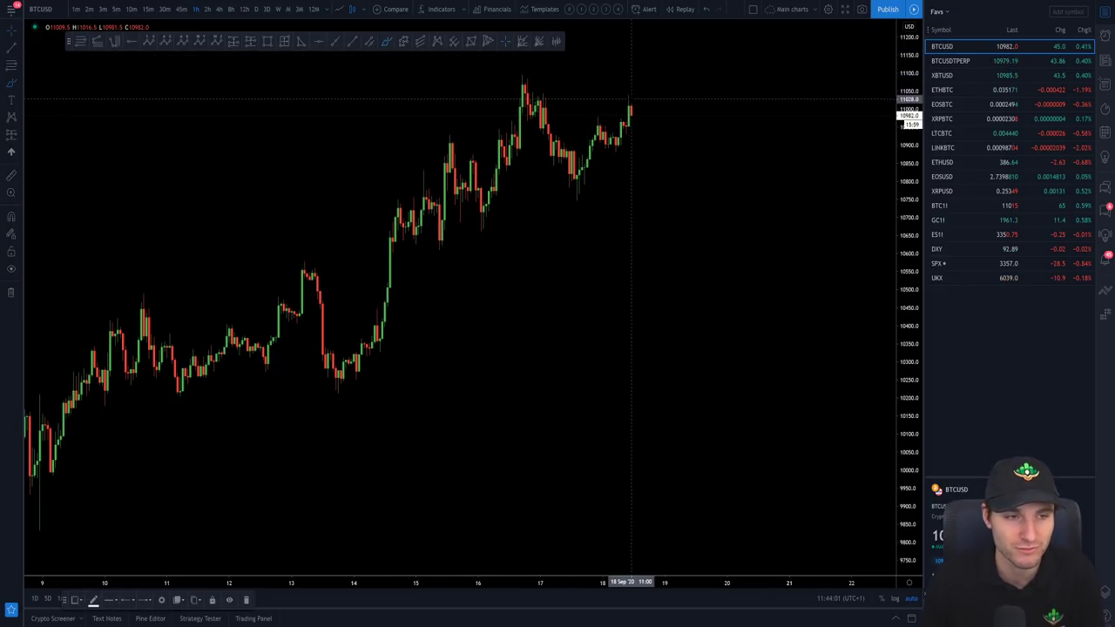
{"action": "left_click_drag", "start_coordinate": [634, 117], "coordinate": [800, 352]}
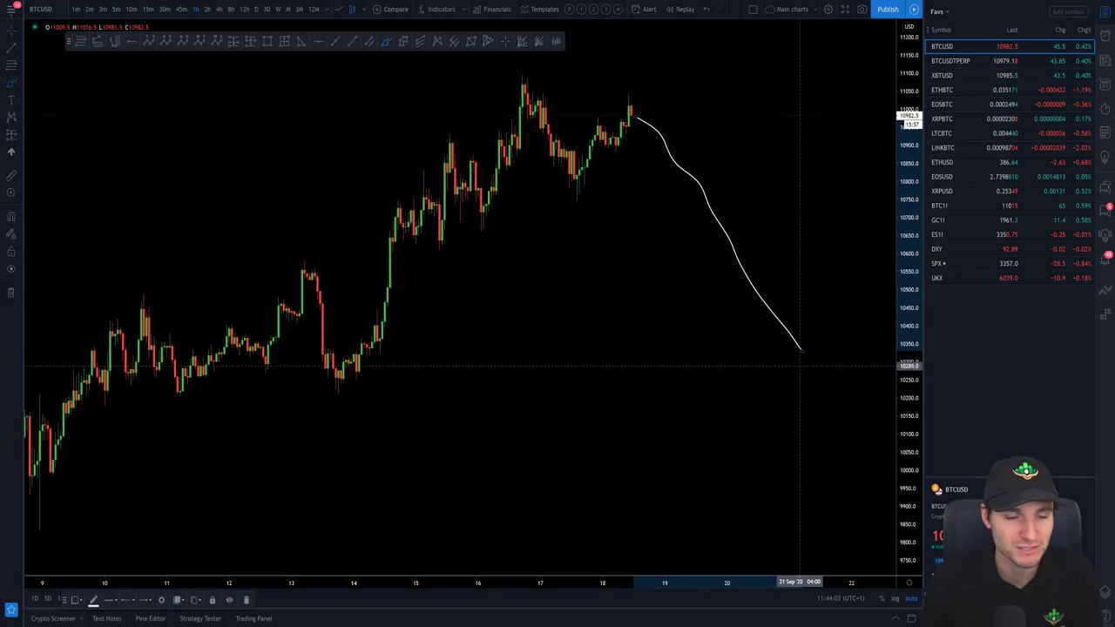
{"action": "key", "text": "ctrl+z"}
- Draw Fibonacci levels from about 9821 at the September low up to about 11102, and delete them
{"action": "scroll", "coordinate": [679, 314], "scroll_direction": "down", "scroll_amount": 3}
{"action": "scroll", "coordinate": [754, 348], "scroll_direction": "down", "scroll_amount": 3}
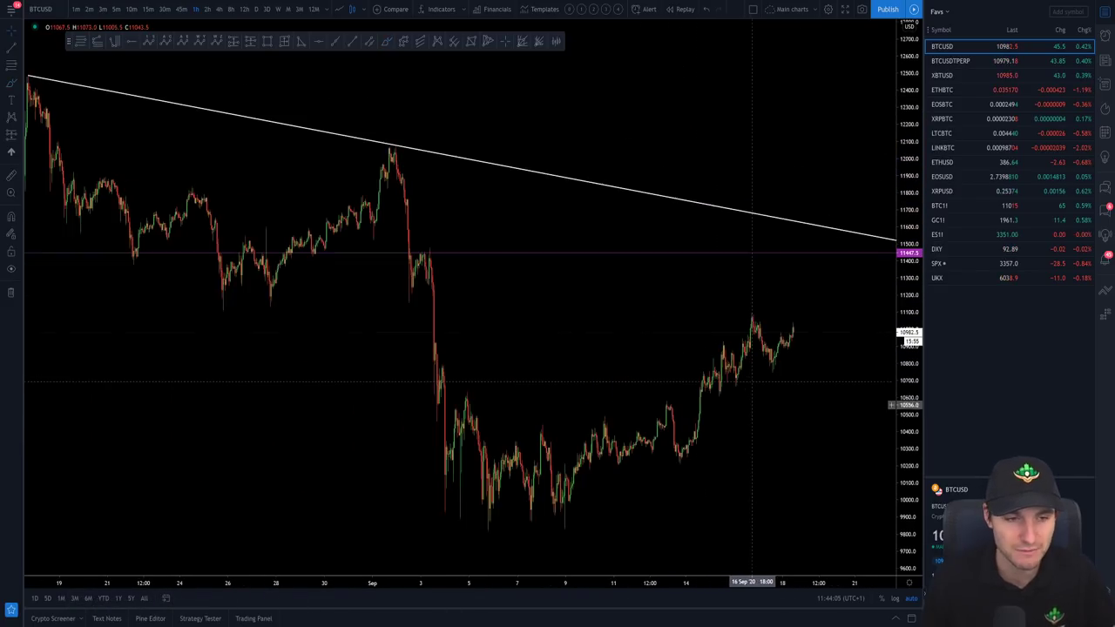
{"action": "scroll", "coordinate": [749, 427], "scroll_direction": "down", "scroll_amount": 3}
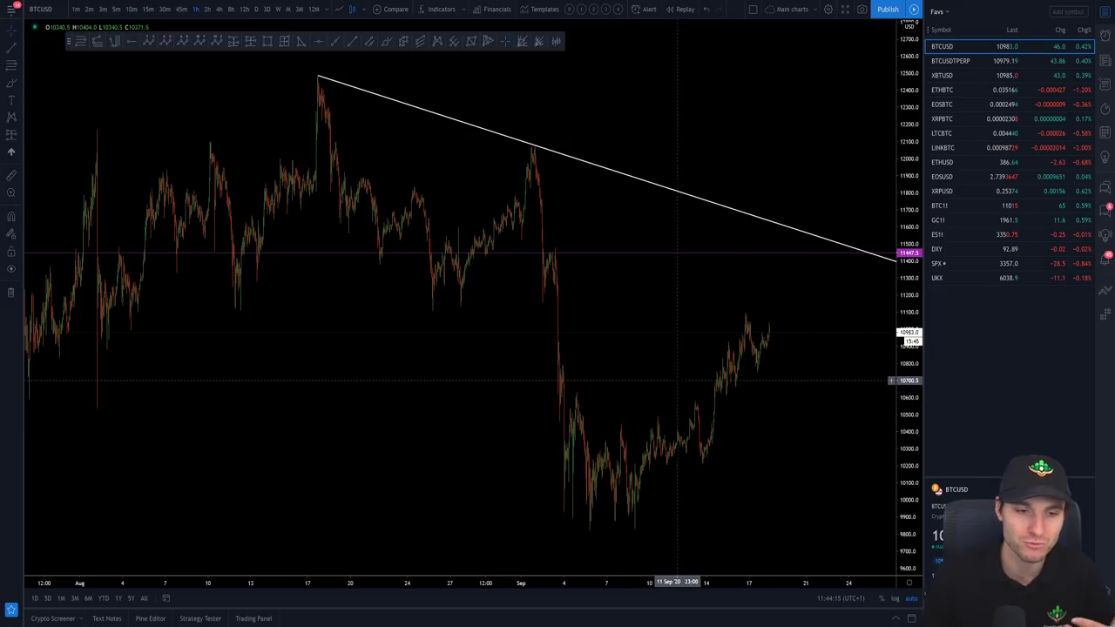
{"action": "scroll", "coordinate": [758, 370], "scroll_direction": "up", "scroll_amount": 4}
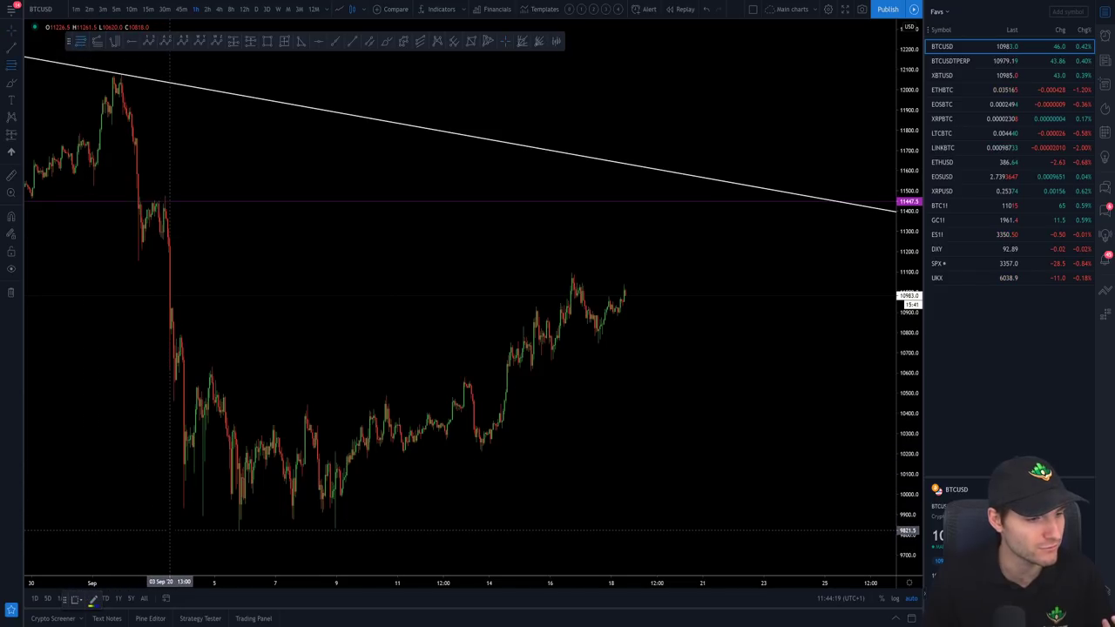
{"action": "left_click", "coordinate": [170, 531]}
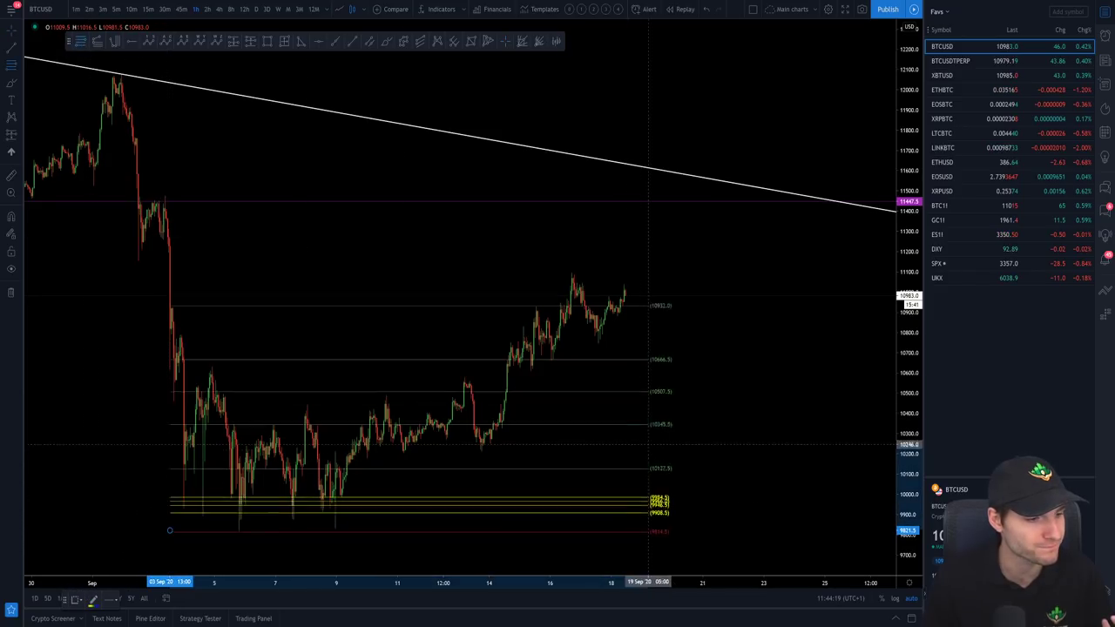
{"action": "left_click", "coordinate": [815, 272]}
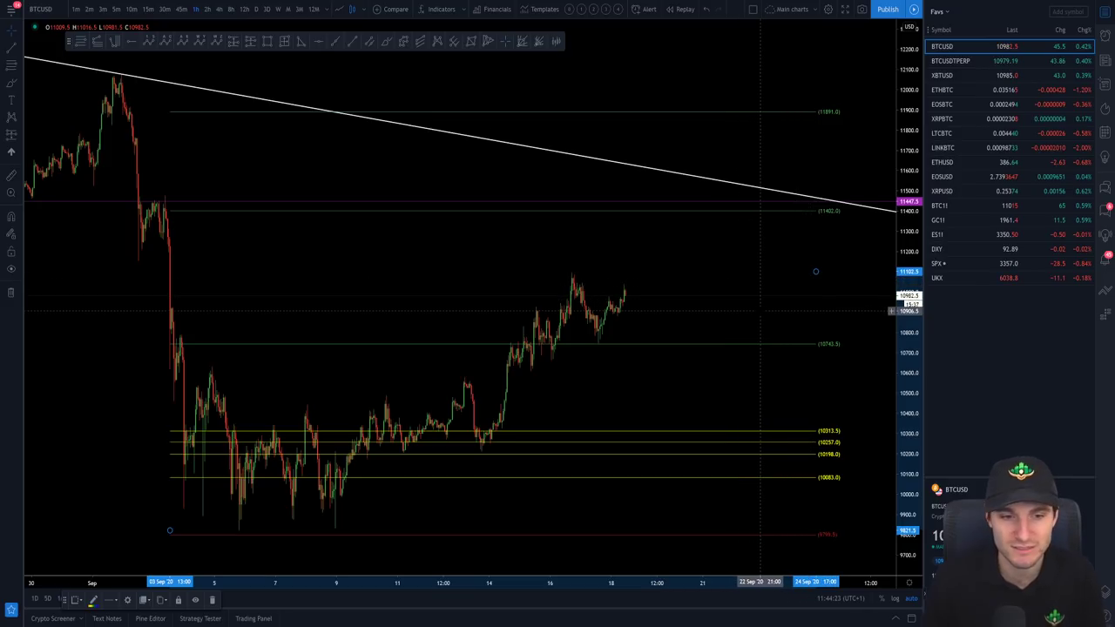
{"action": "key", "text": "Delete"}
- Examine the early September drop and the recovery on the 1-hour BTCUSD chart against the descending trend line and the 11447.5 level
{"action": "scroll", "coordinate": [799, 334], "scroll_direction": "down", "scroll_amount": 1}
{"action": "scroll", "coordinate": [798, 333], "scroll_direction": "down", "scroll_amount": 2}
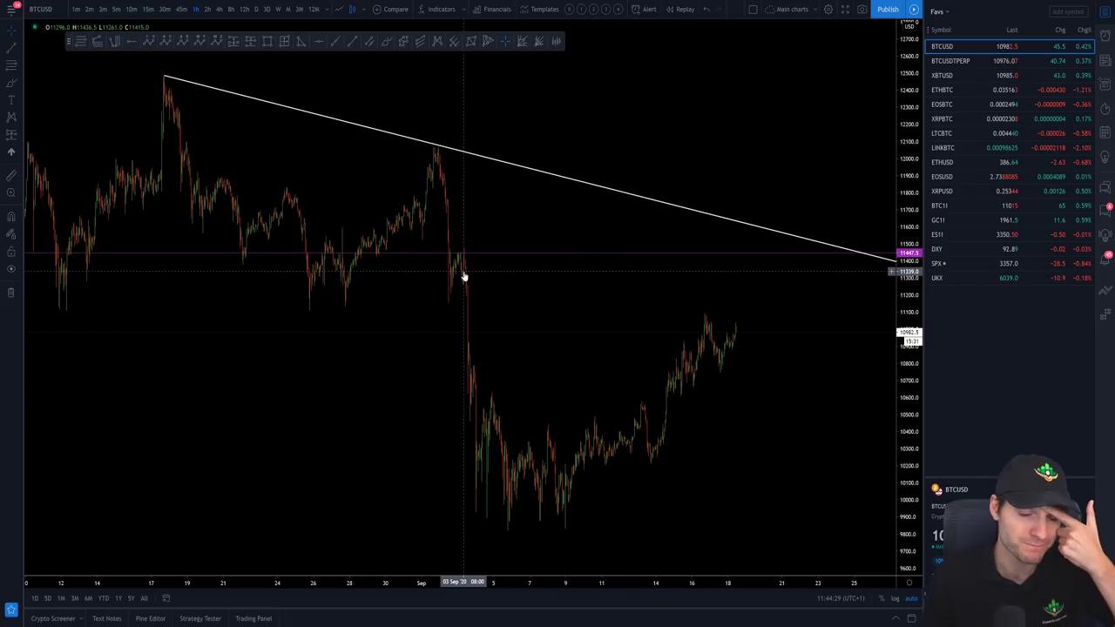
{"action": "scroll", "coordinate": [864, 428], "scroll_direction": "down", "scroll_amount": 3}
{"action": "scroll", "coordinate": [846, 442], "scroll_direction": "up", "scroll_amount": 1}
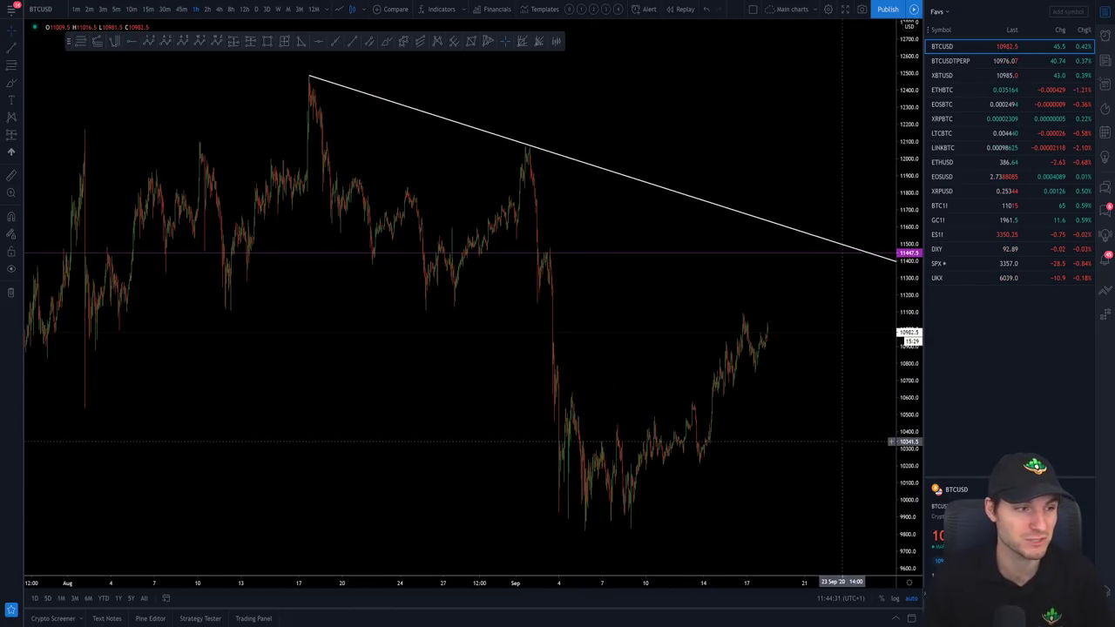
{"action": "left_click_drag", "start_coordinate": [822, 442], "coordinate": [732, 444]}
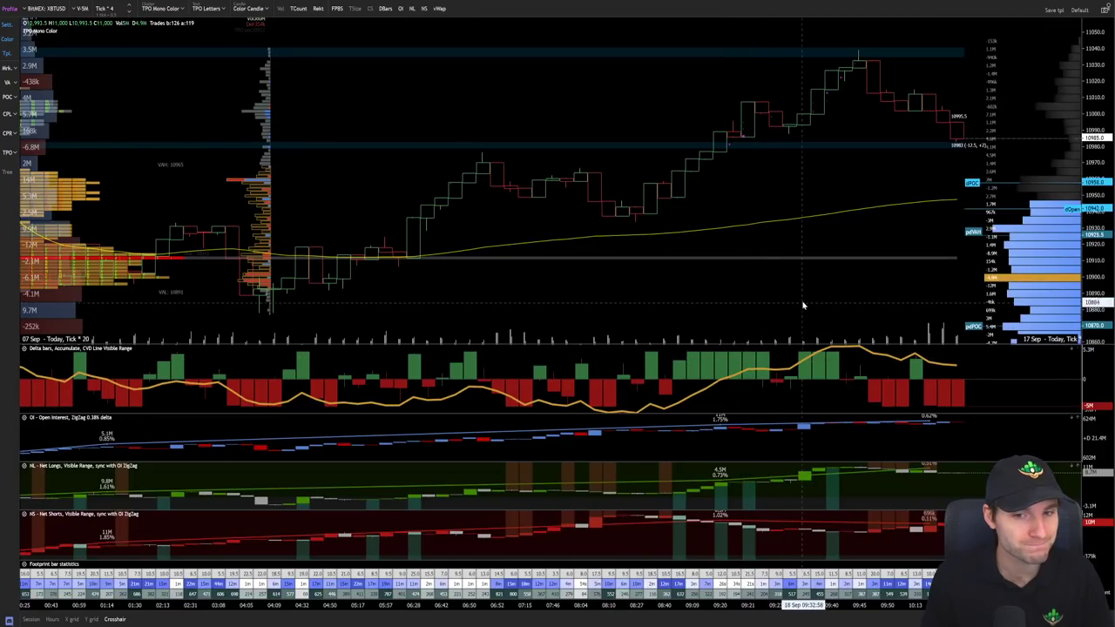
- Examine the 18 September XBTUSD order-flow chart, including volume profiles, delta bars, open interest, and net longs and shorts
{"action": "scroll", "coordinate": [827, 297], "scroll_direction": "down", "scroll_amount": 2}
{"action": "left_click_drag", "start_coordinate": [1079, 257], "coordinate": [1089, 95]}
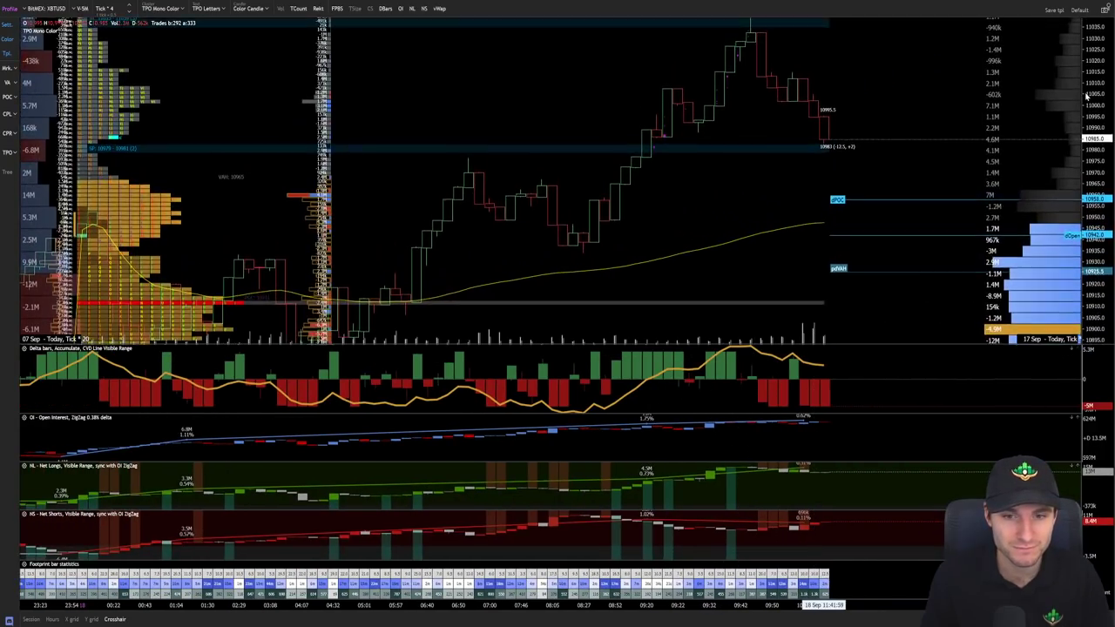
{"action": "scroll", "coordinate": [956, 188], "scroll_direction": "down", "scroll_amount": 2}
{"action": "scroll", "coordinate": [956, 188], "scroll_direction": "down", "scroll_amount": 2}
- Review the rising wedge search results and today's bitcoin channel messages in Discord, and switch back to the TradingView chart
{"action": "key", "text": "alt+Tab"}
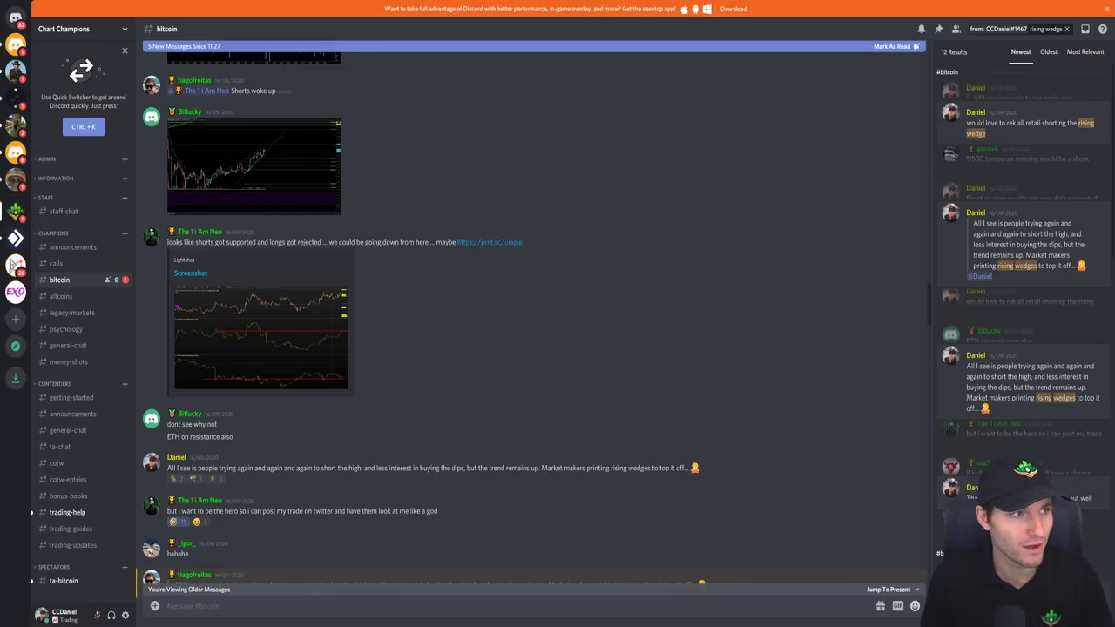
{"action": "key", "text": "ctrl+Tab"}
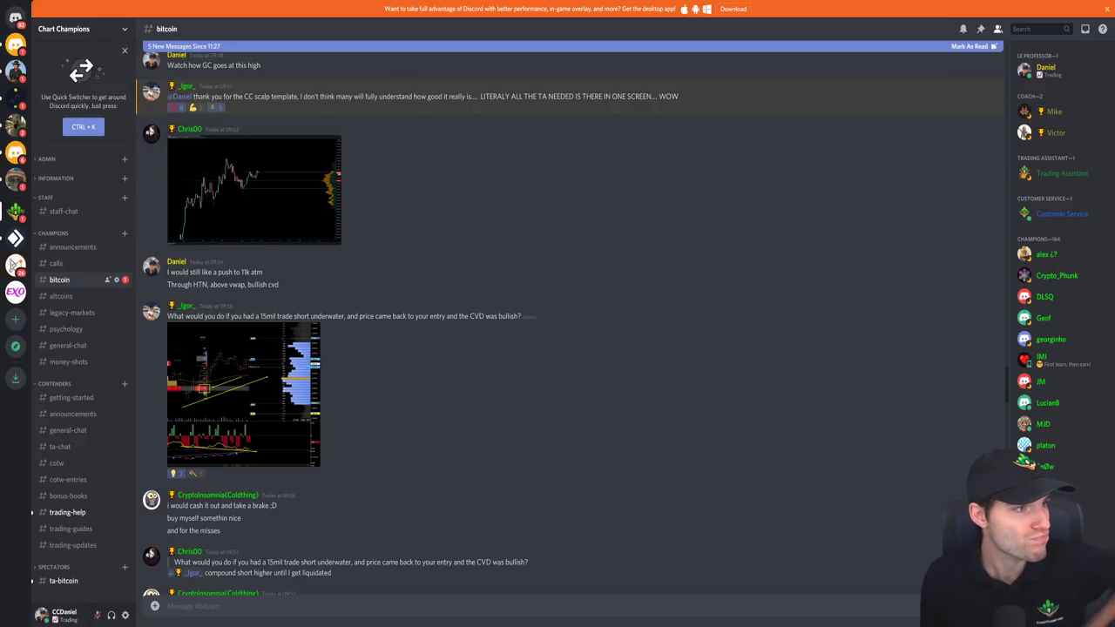
{"action": "key", "text": "alt+Tab"}
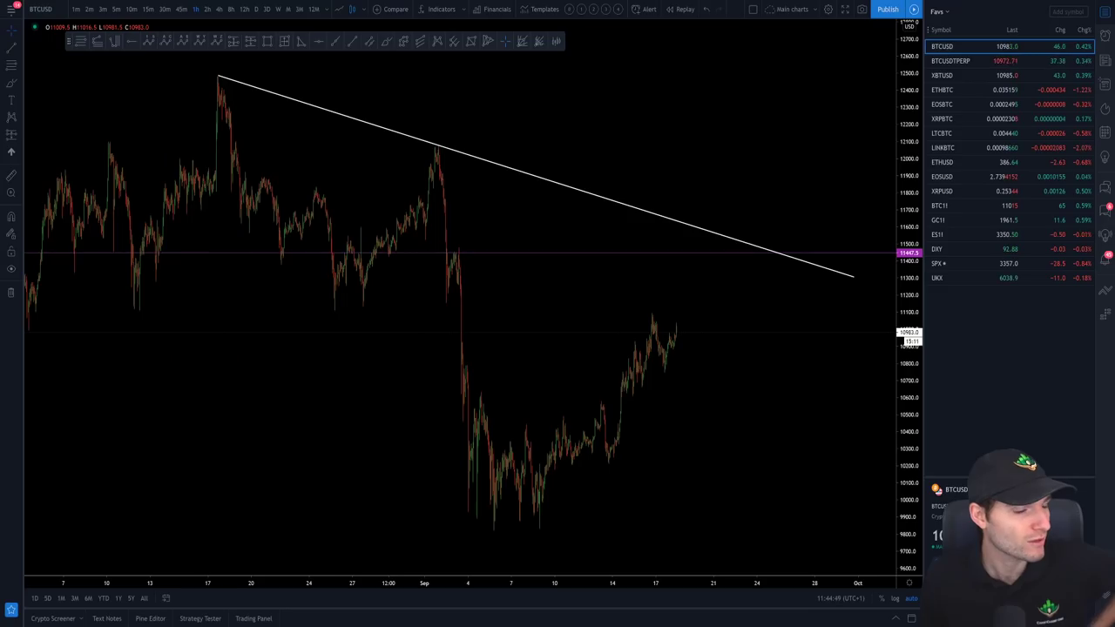
- Show the ES1! chart and examine its September swings around the Daily Level line
{"action": "left_click", "coordinate": [960, 236]}
{"action": "scroll", "coordinate": [697, 365], "scroll_direction": "up", "scroll_amount": 8}
{"action": "left_click_drag", "start_coordinate": [396, 470], "coordinate": [825, 496]}
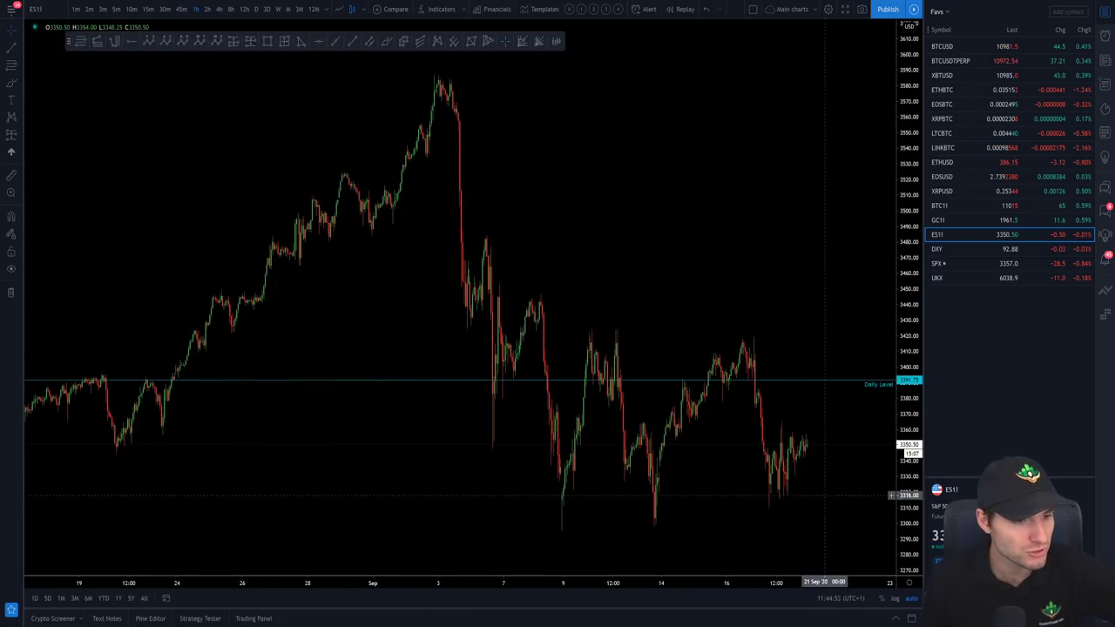
{"action": "left_click_drag", "start_coordinate": [557, 453], "coordinate": [366, 445]}
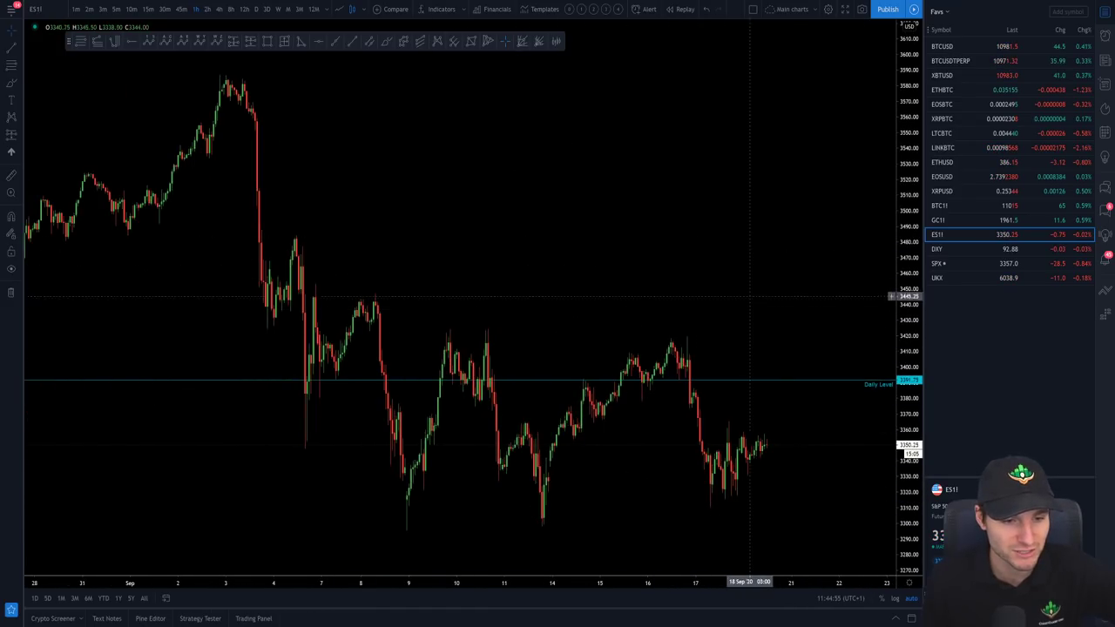
- View the GC1! chart, and return to BTCUSD to examine its September recovery below the descending trend line
{"action": "left_click", "coordinate": [958, 221]}
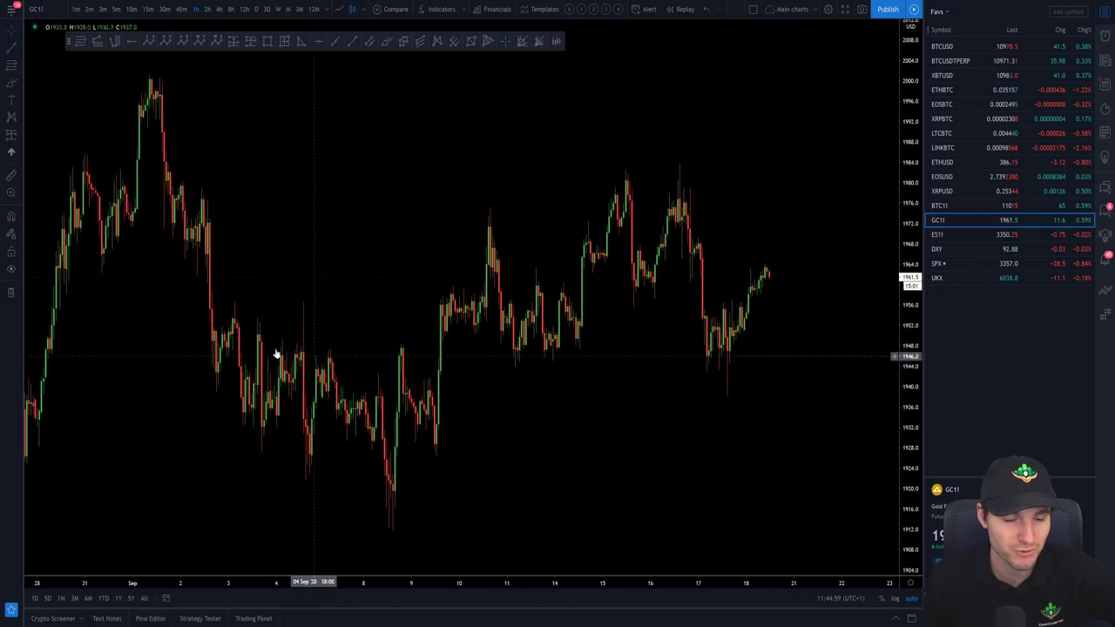
{"action": "left_click", "coordinate": [943, 48]}
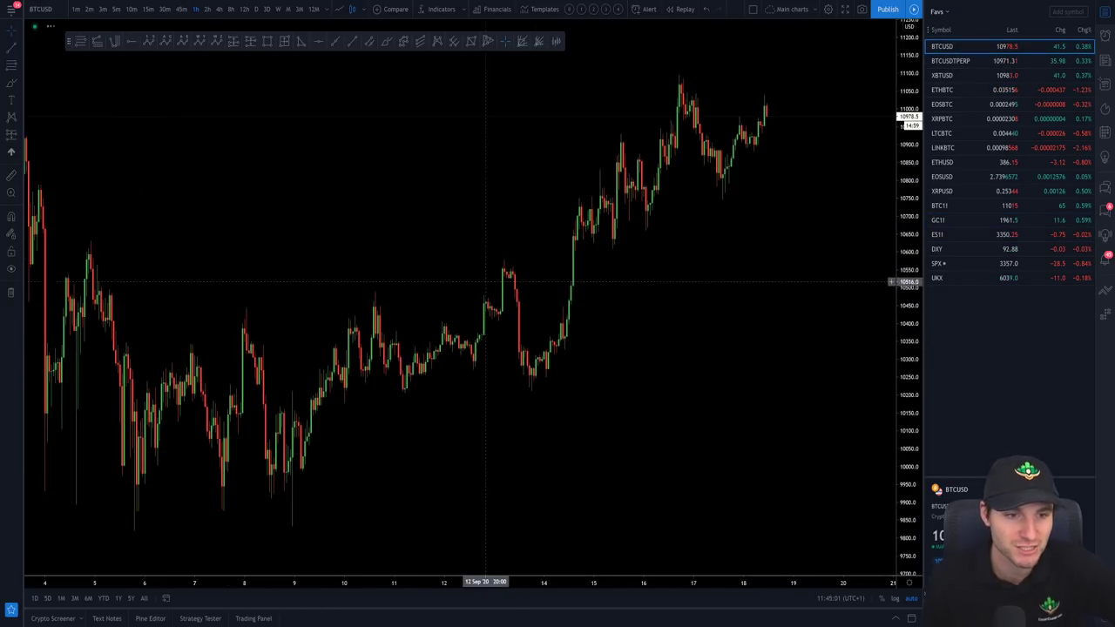
{"action": "scroll", "coordinate": [774, 357], "scroll_direction": "down", "scroll_amount": 3}
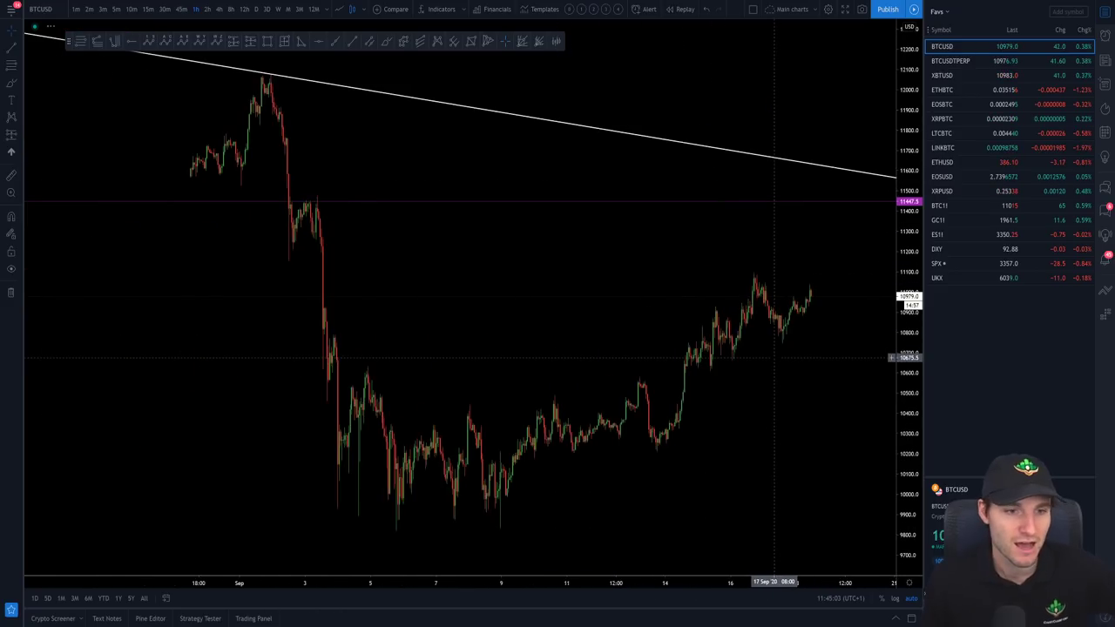
{"action": "scroll", "coordinate": [825, 374], "scroll_direction": "up", "scroll_amount": 3}
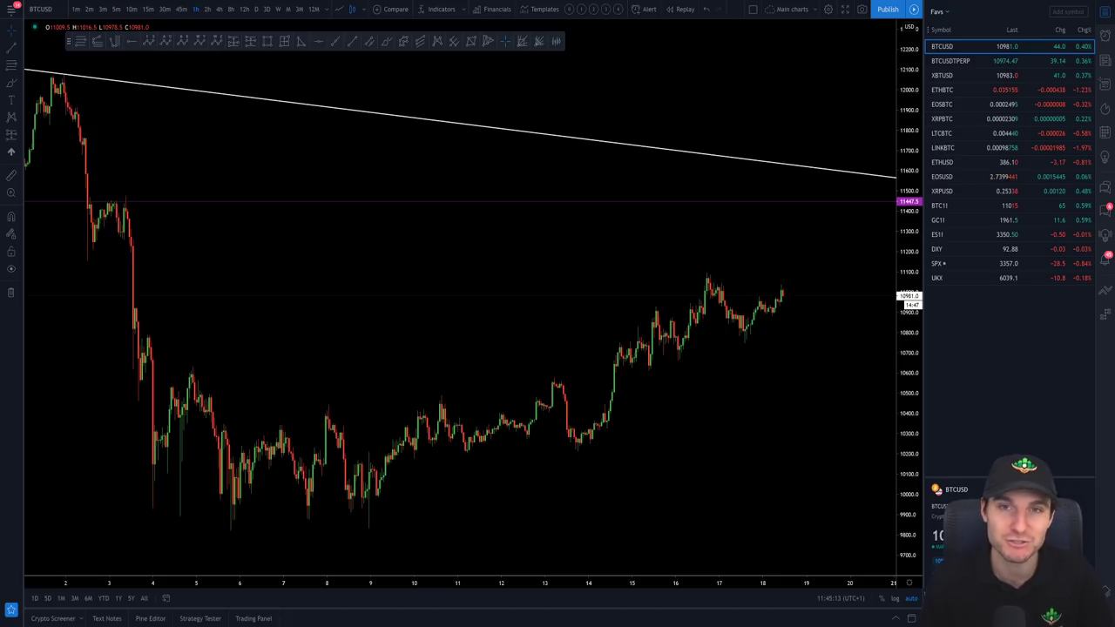
- Compare today's trade discussion in Discord's bitcoin channel with the XBTUSD order-flow chart
{"action": "key", "text": "alt+Tab"}
{"action": "left_click", "coordinate": [345, 1]}
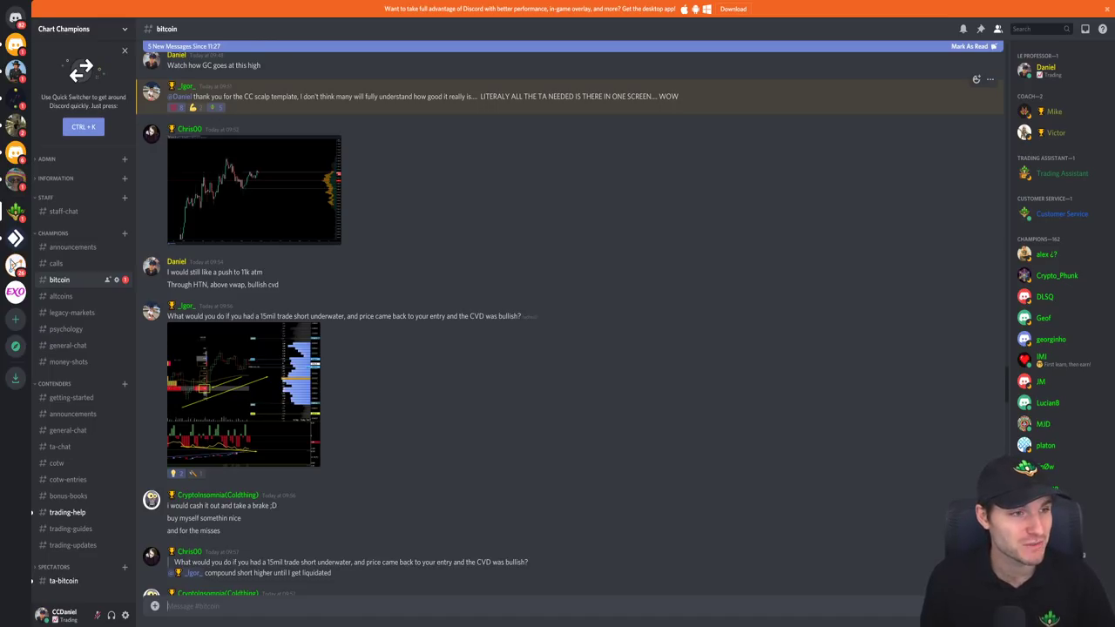
{"action": "key", "text": "alt+Tab"}
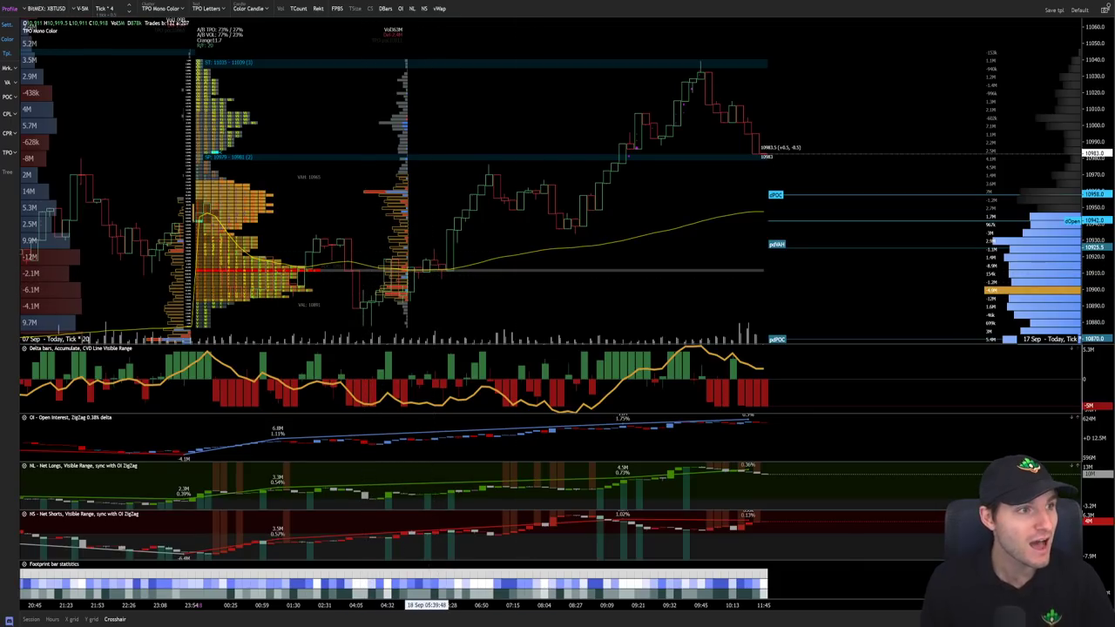
{"action": "key", "text": "alt+Tab"}
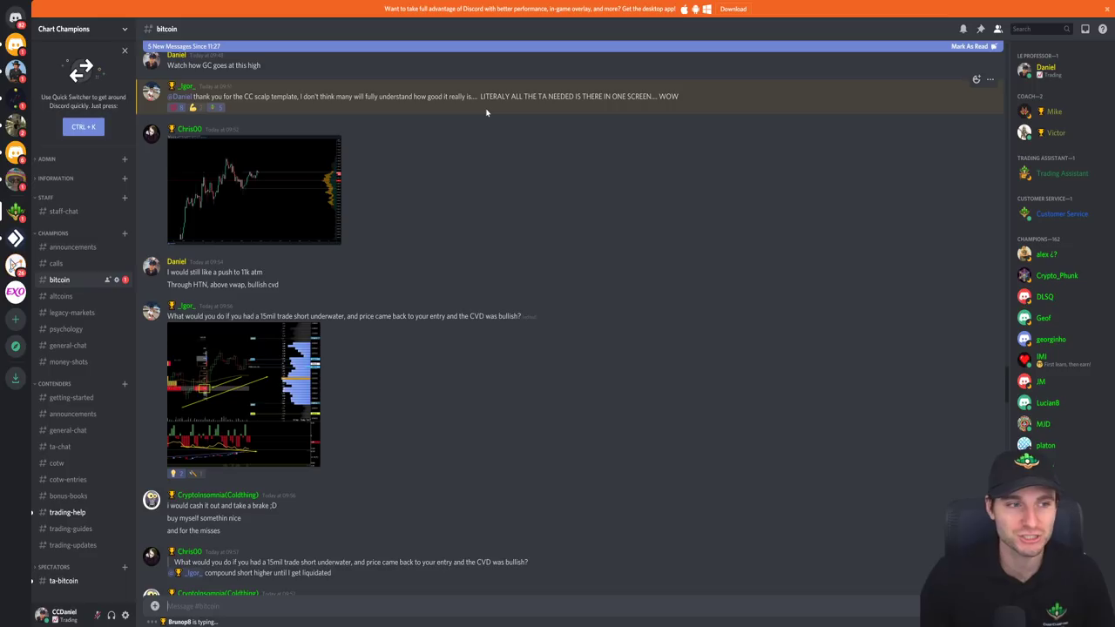
- Switch to the ChartChampions member site, open Learning Modules, and look through the modules down to Volume and Footprint
{"action": "key", "text": "alt+Tab"}
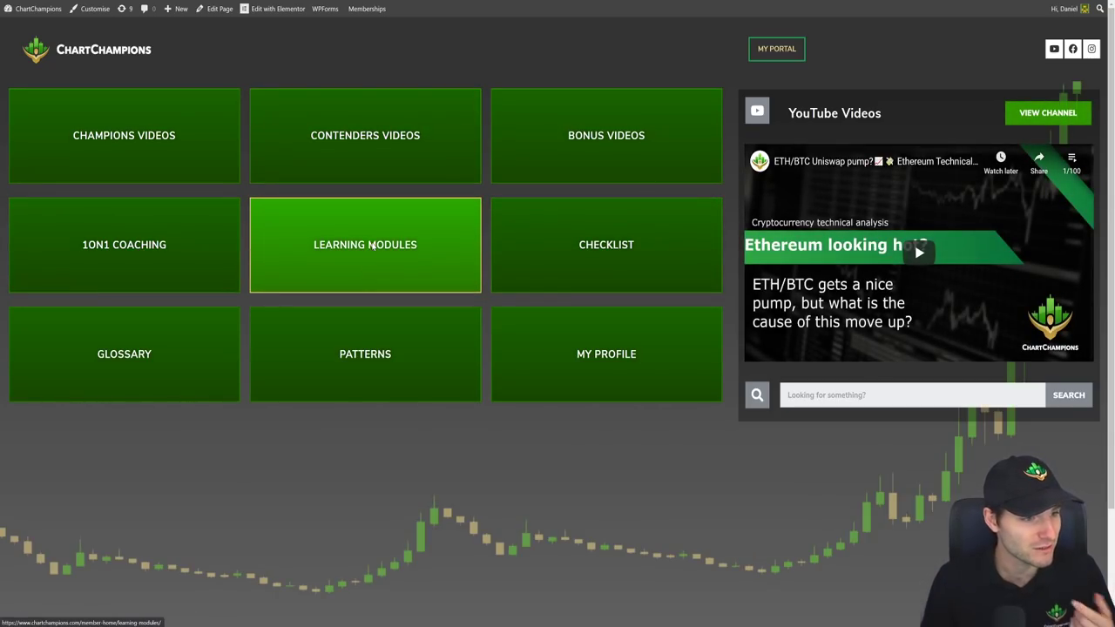
{"action": "left_click", "coordinate": [373, 245]}
{"action": "scroll", "coordinate": [383, 242], "scroll_direction": "down", "scroll_amount": 2}
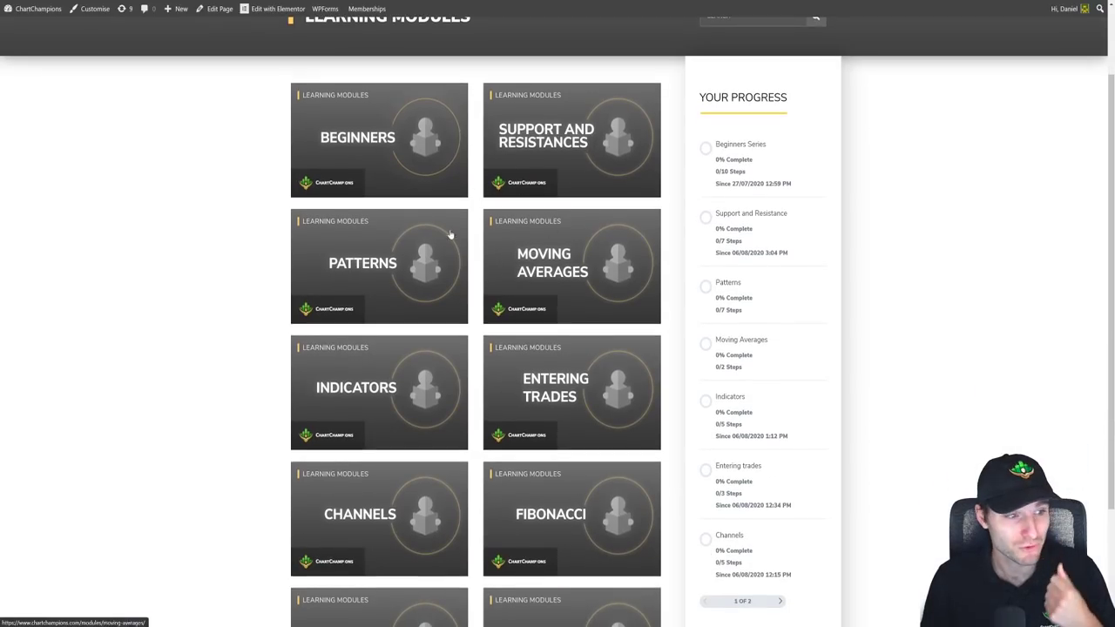
{"action": "scroll", "coordinate": [409, 244], "scroll_direction": "down", "scroll_amount": 1}
{"action": "scroll", "coordinate": [450, 296], "scroll_direction": "down", "scroll_amount": 1}
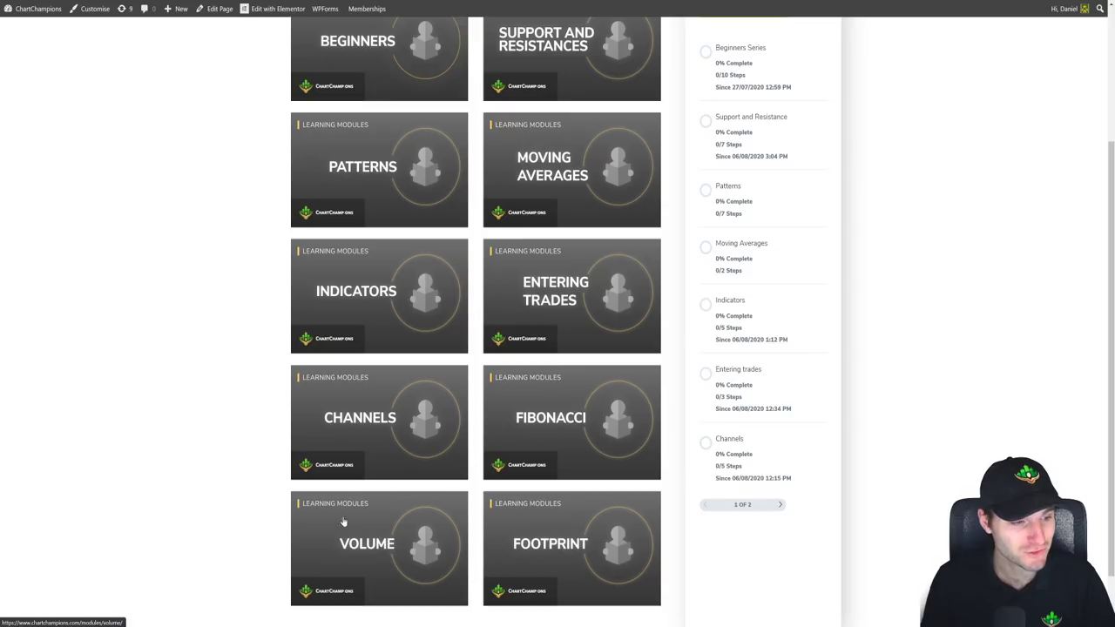
{"action": "scroll", "coordinate": [564, 531], "scroll_direction": "up", "scroll_amount": 4}
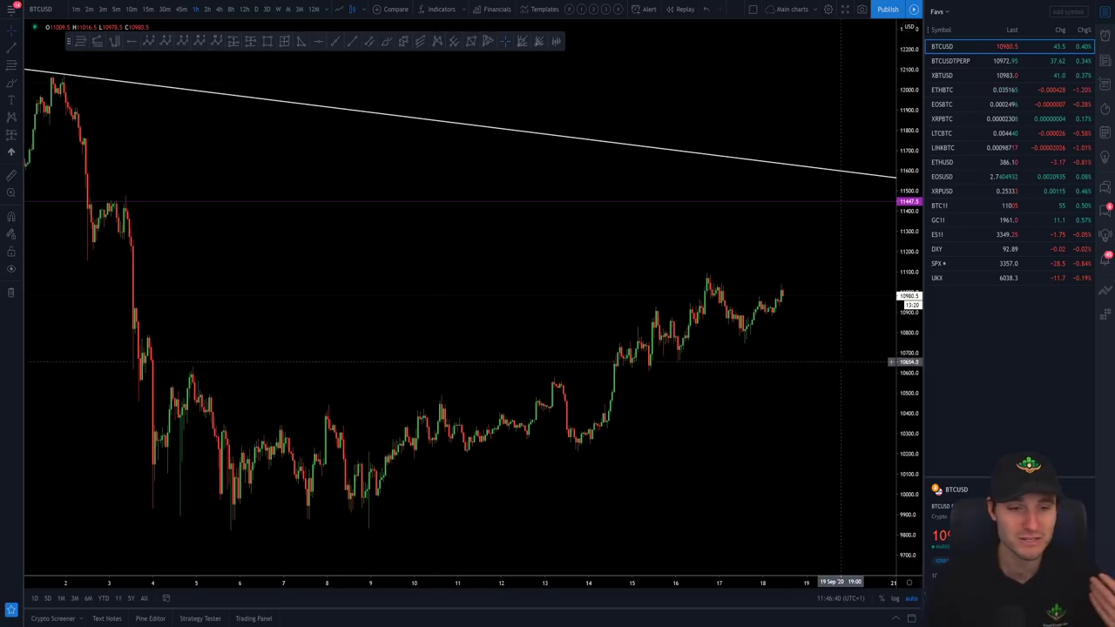
- Examine the BTCUSD rise since 8 September on the 1-hour chart and its distance to 11447.5 and the trend line
{"action": "scroll", "coordinate": [830, 379], "scroll_direction": "up", "scroll_amount": 3}
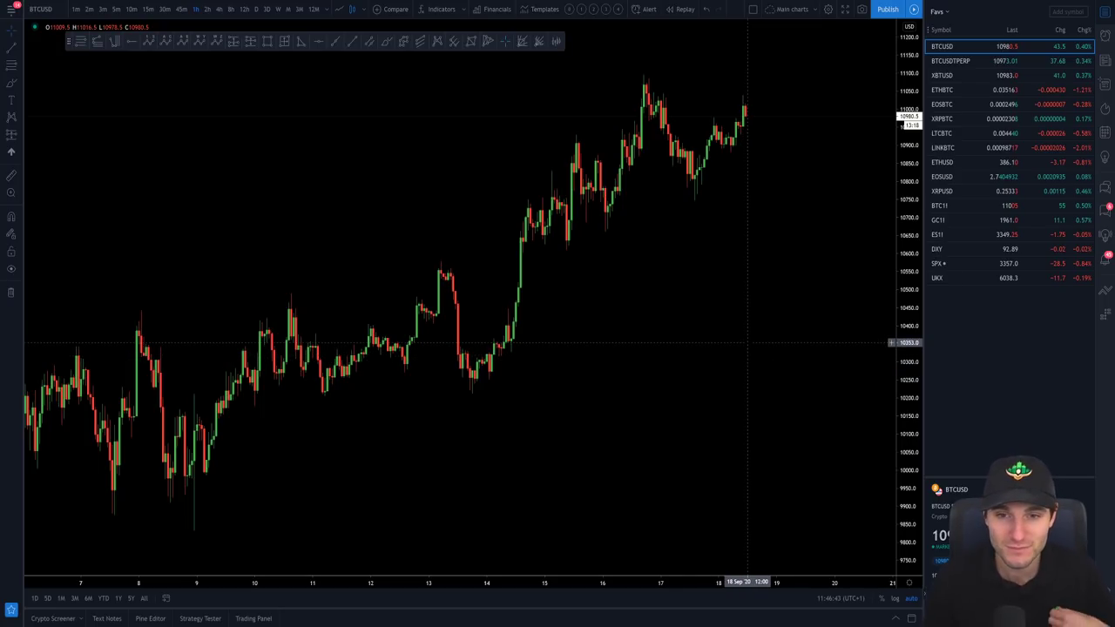
{"action": "scroll", "coordinate": [747, 343], "scroll_direction": "up", "scroll_amount": 1}
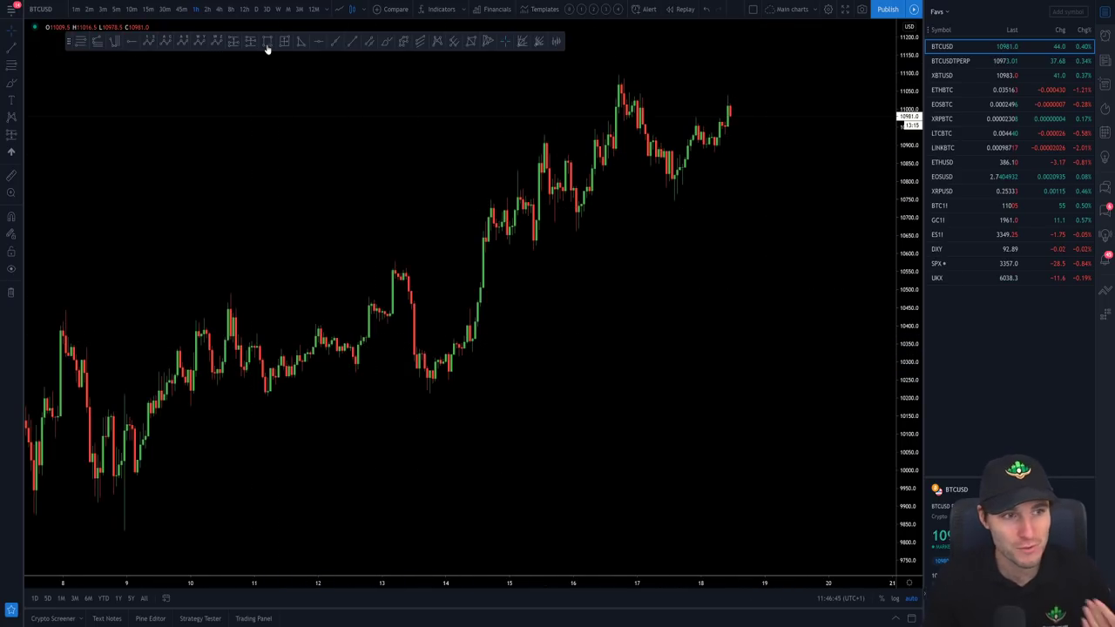
{"action": "scroll", "coordinate": [744, 393], "scroll_direction": "down", "scroll_amount": 6}
{"action": "left_click_drag", "start_coordinate": [819, 410], "coordinate": [692, 422]}
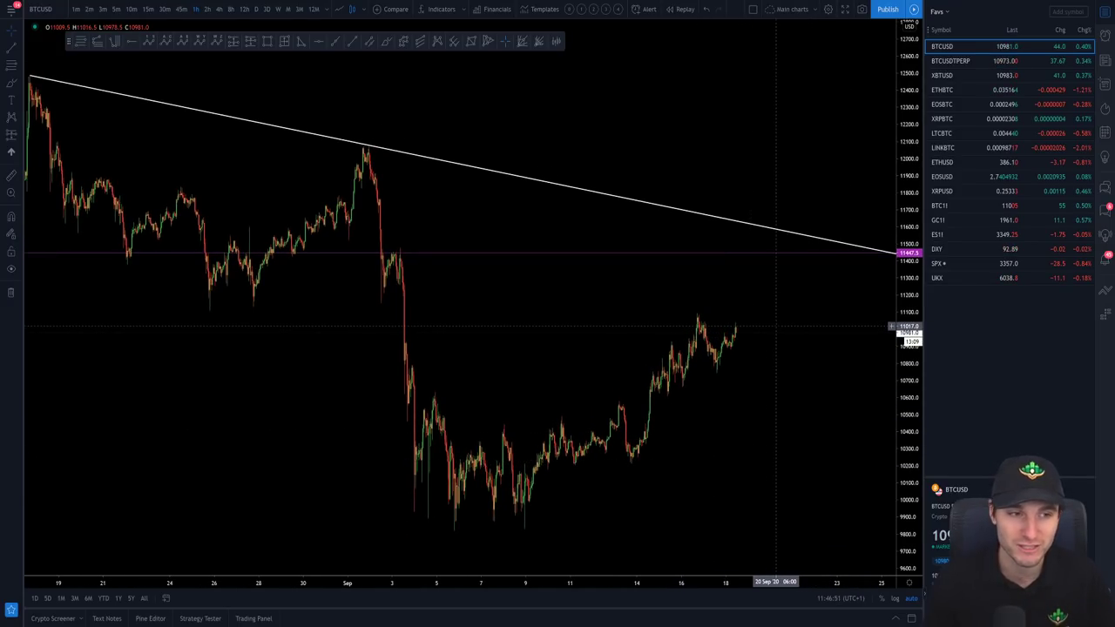
- Examine the XBTUSD daily profiles, open interest and net positions across 16 to 18 September, and return to the BTCUSD chart
{"action": "key", "text": "alt+Tab"}
{"action": "scroll", "coordinate": [724, 273], "scroll_direction": "down", "scroll_amount": 5}
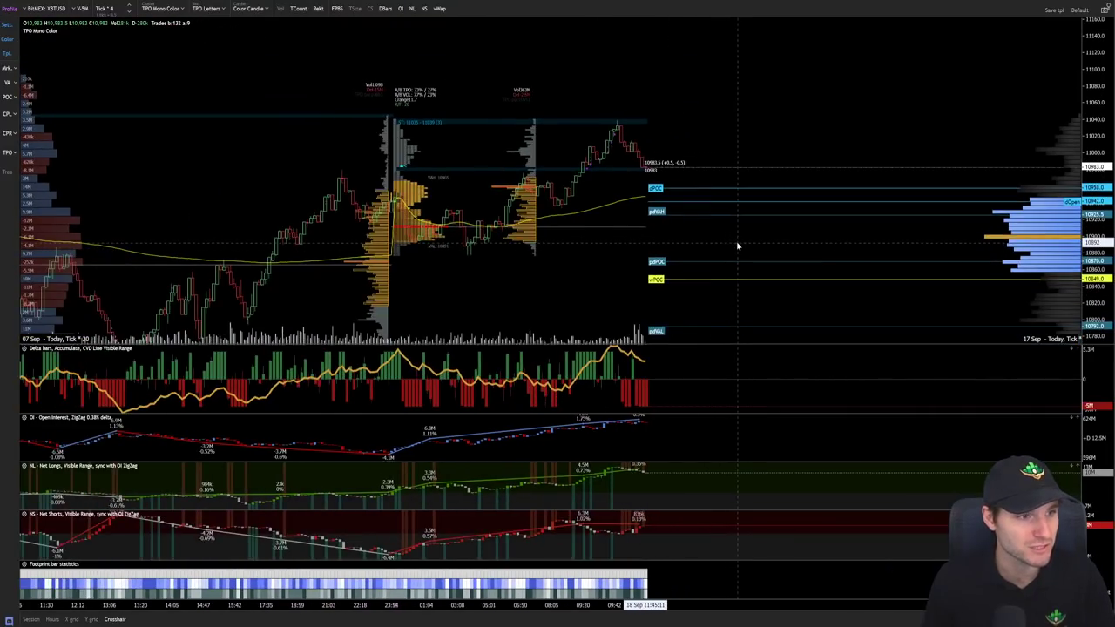
{"action": "scroll", "coordinate": [622, 276], "scroll_direction": "down", "scroll_amount": 5}
{"action": "left_click_drag", "start_coordinate": [559, 289], "coordinate": [776, 283]}
{"action": "scroll", "coordinate": [775, 284], "scroll_direction": "down", "scroll_amount": 1}
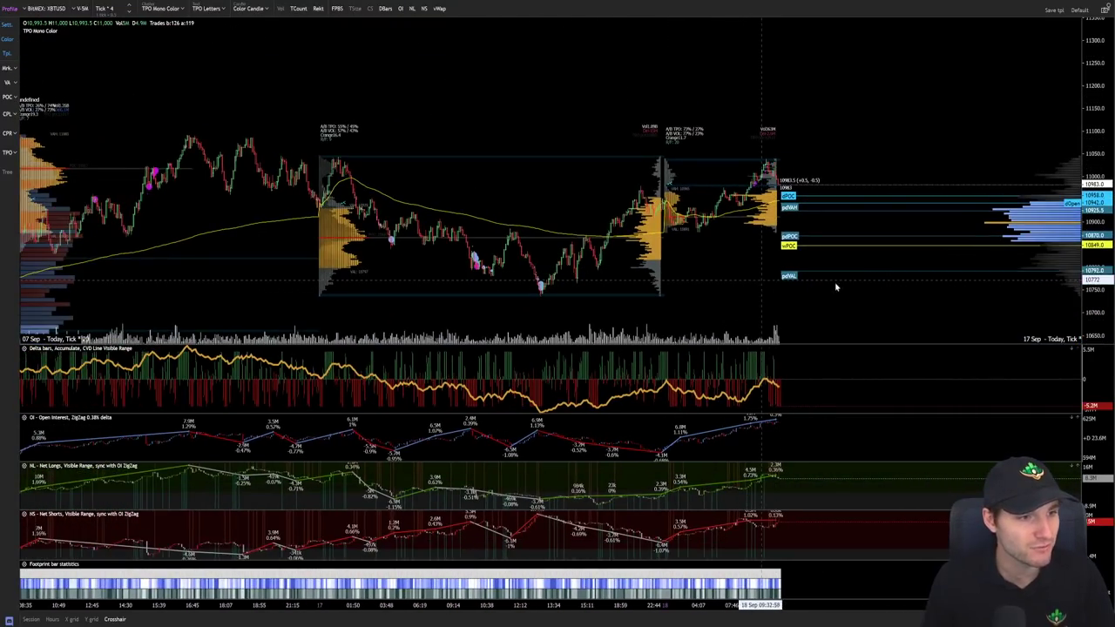
{"action": "scroll", "coordinate": [834, 290], "scroll_direction": "down", "scroll_amount": 4}
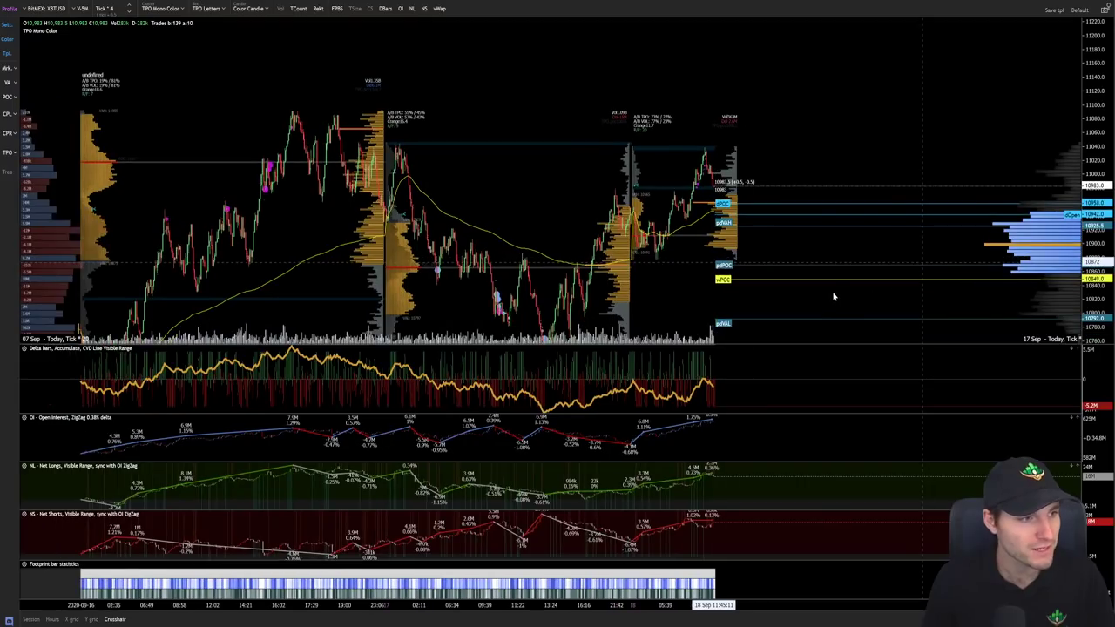
{"action": "scroll", "coordinate": [833, 297], "scroll_direction": "down", "scroll_amount": 4}
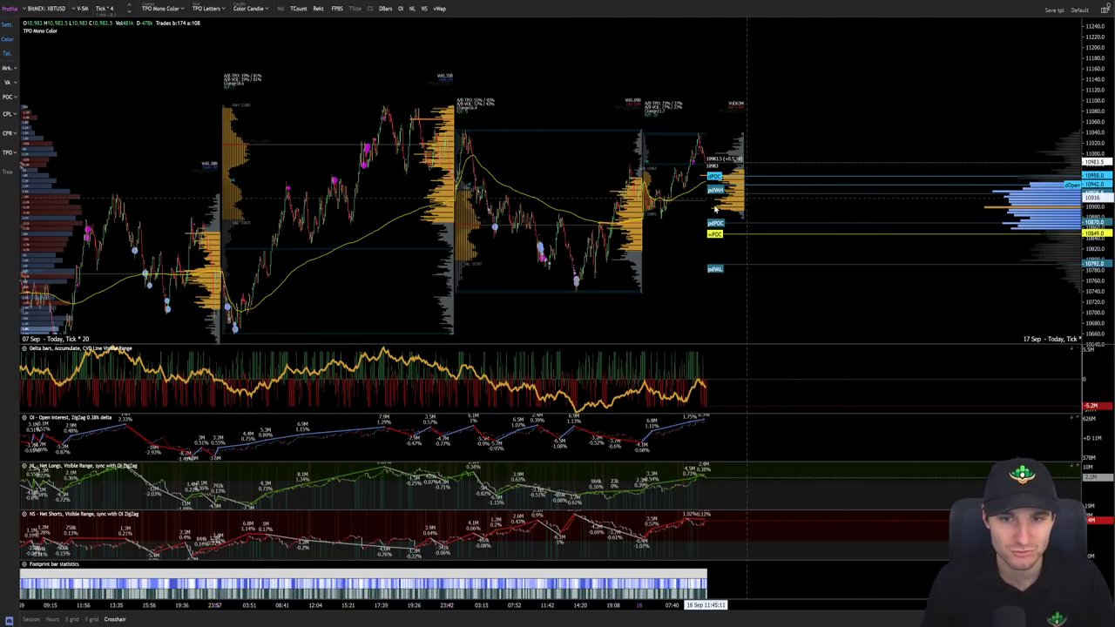
{"action": "scroll", "coordinate": [796, 246], "scroll_direction": "up", "scroll_amount": 2}
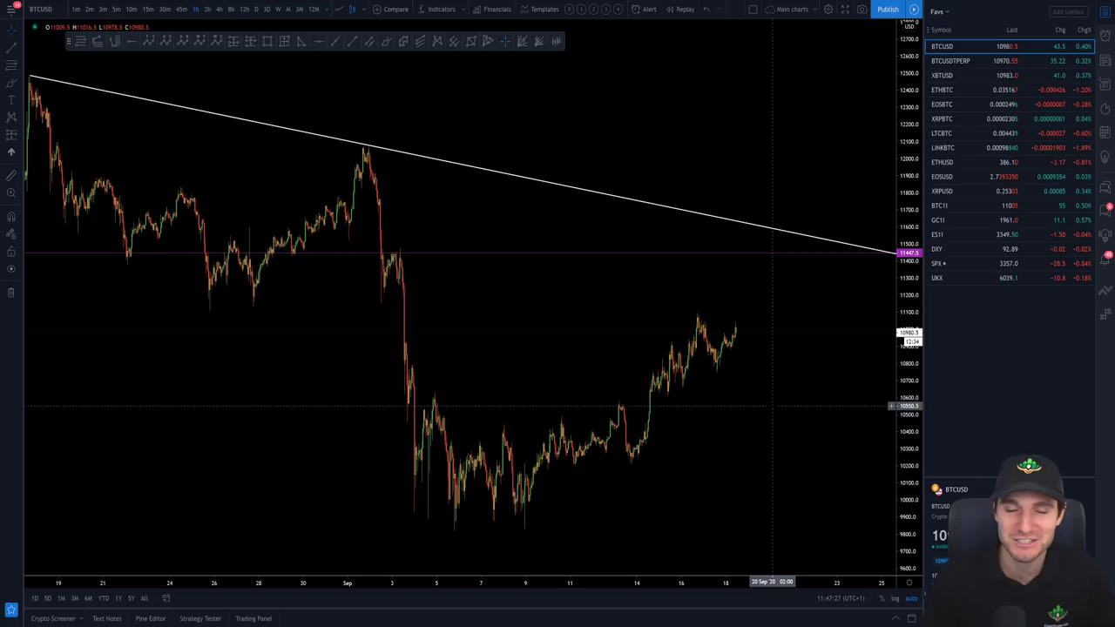
{"action": "scroll", "coordinate": [802, 415], "scroll_direction": "up", "scroll_amount": 2}
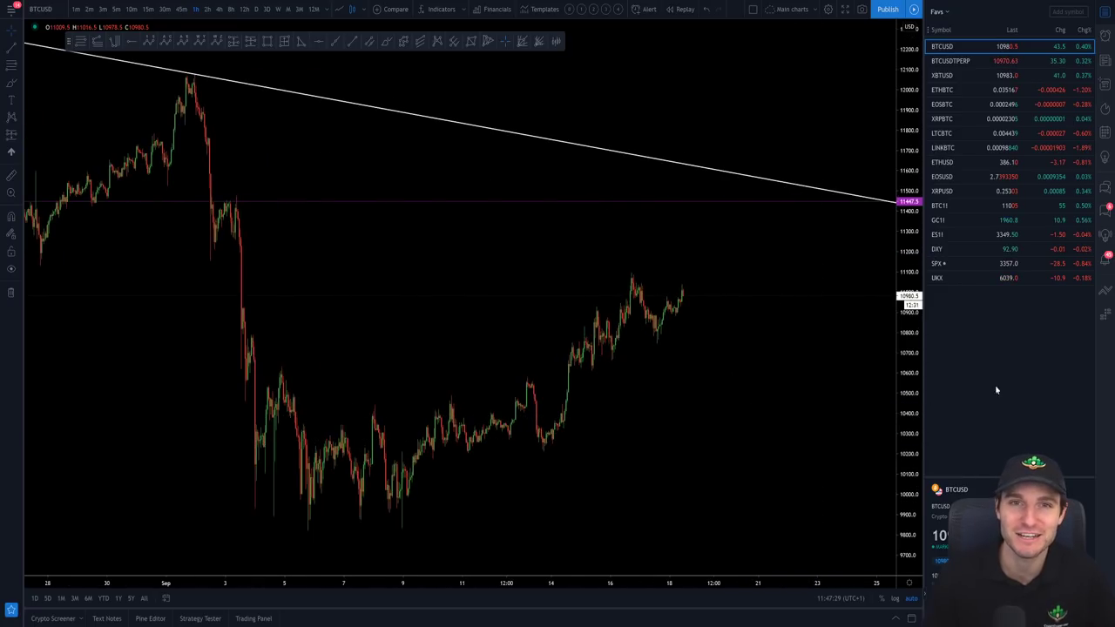